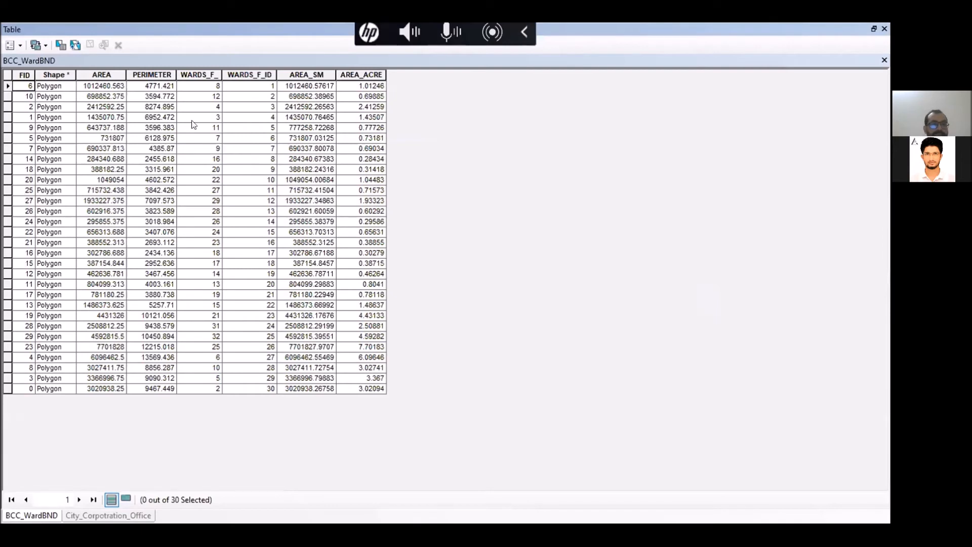
# Step: Select the record with WARDS_F_ID 1 in the BCC_WardBND attribute table, close that table and dock the table window beside the map
pyautogui.click(8, 86)
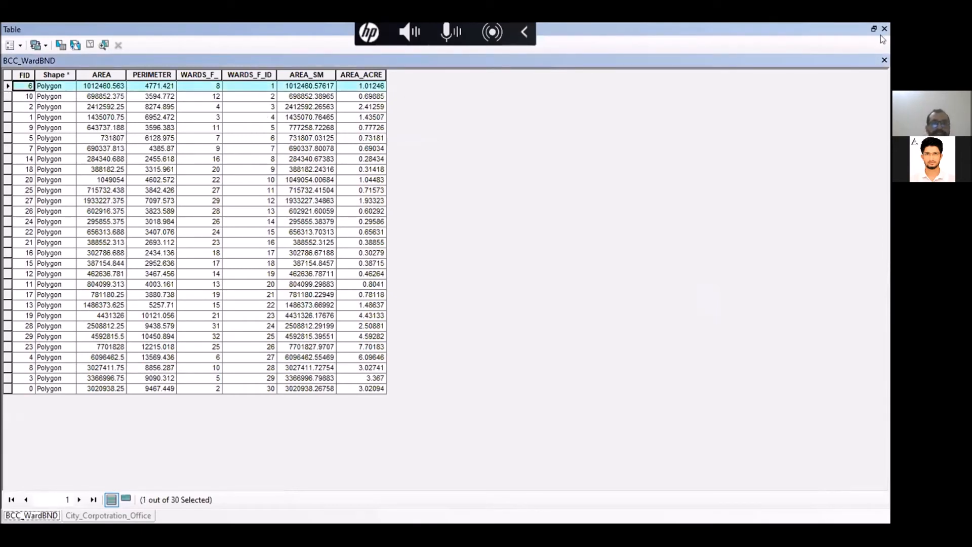
pyautogui.click(885, 60)
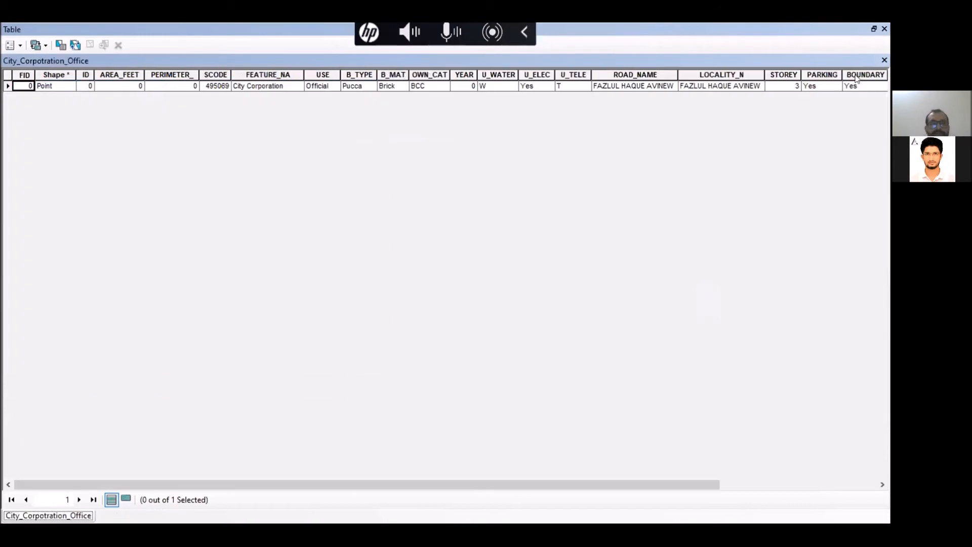
pyautogui.doubleClick(863, 35)
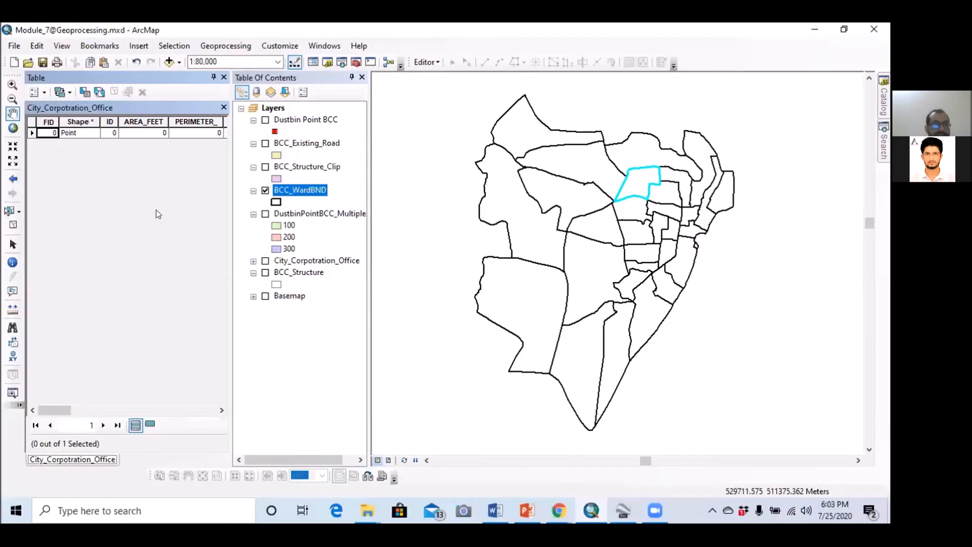
pyautogui.click(150, 425)
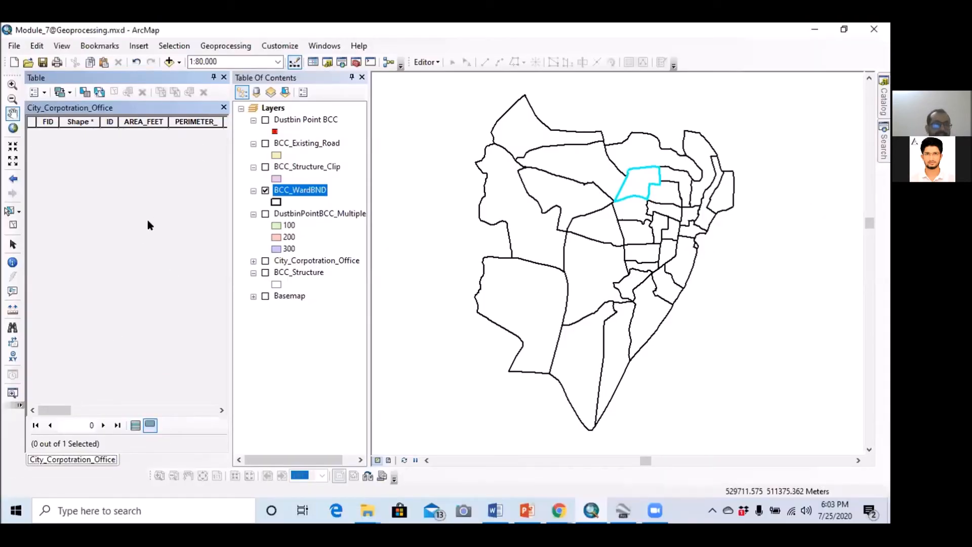
pyautogui.click(136, 425)
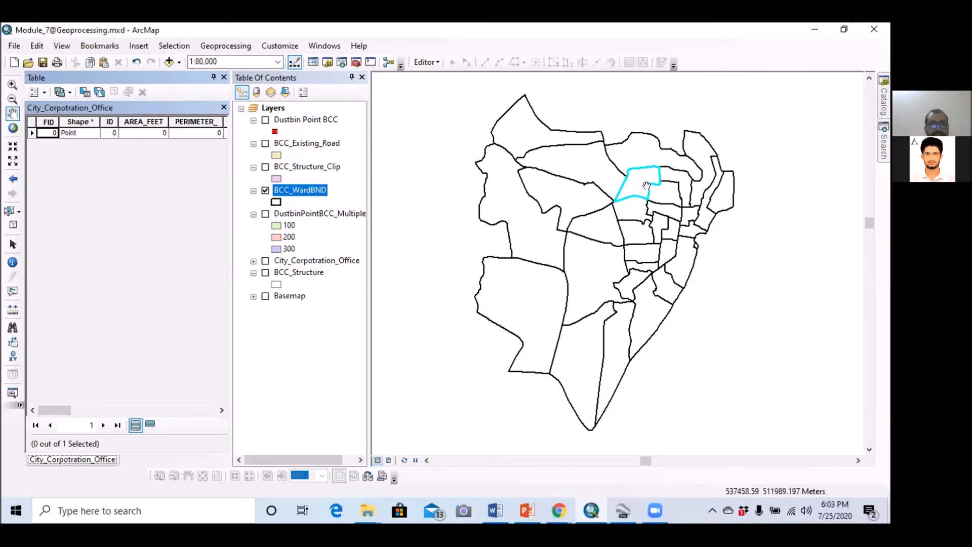
# Step: Set up a data export of the selected BCC_WardBND feature, naming the output BCC_Ward_01.shp in the Module_7 Geoprocessing folder
pyautogui.rightClick(309, 194)
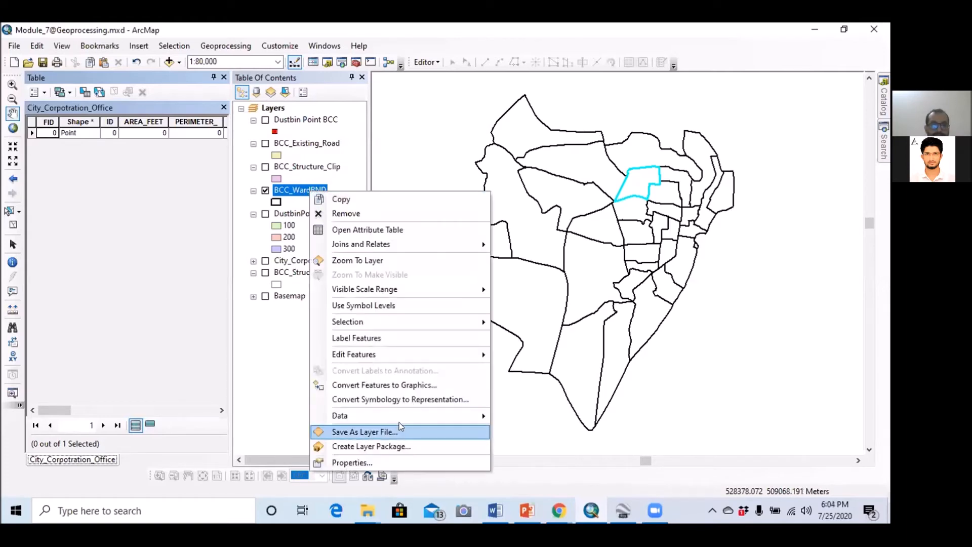
pyautogui.moveTo(407, 416)
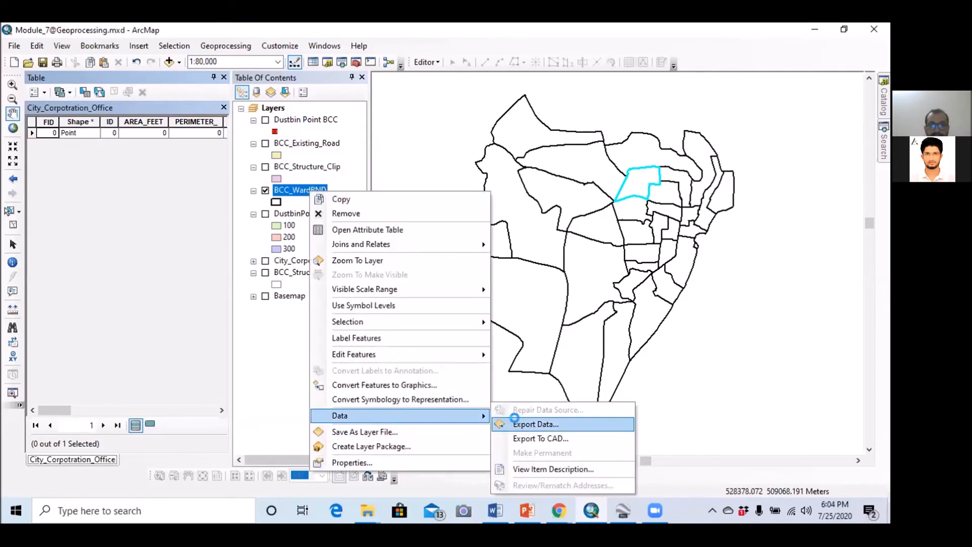
pyautogui.click(536, 424)
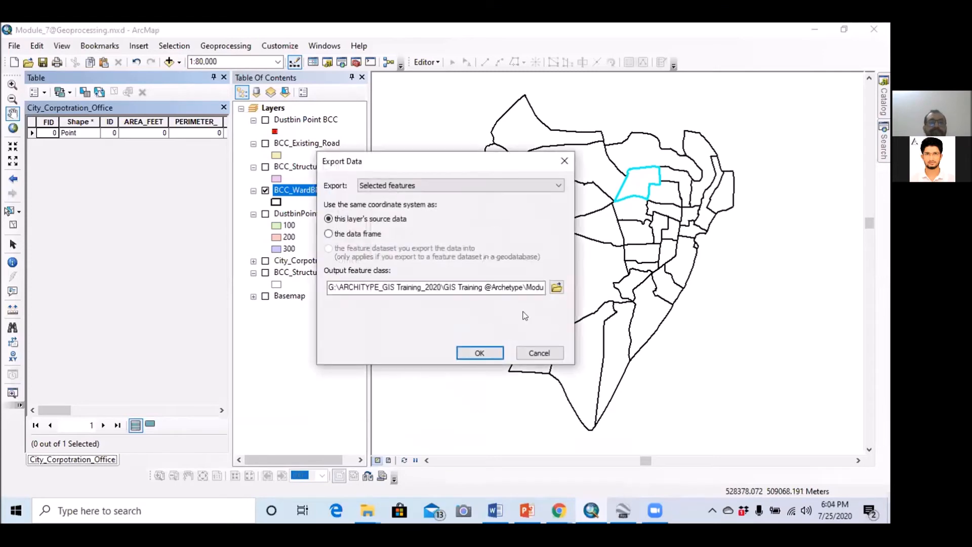
pyautogui.click(556, 287)
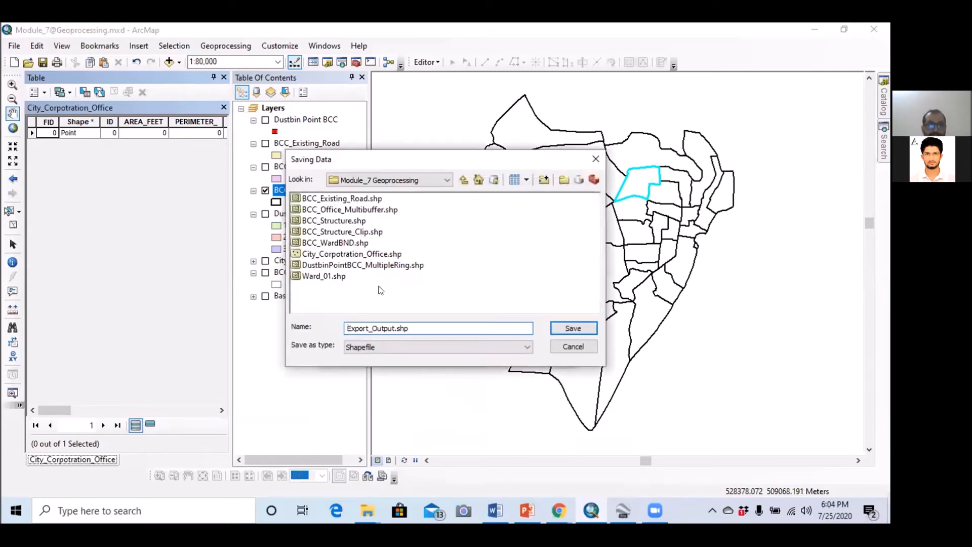
pyautogui.click(324, 276)
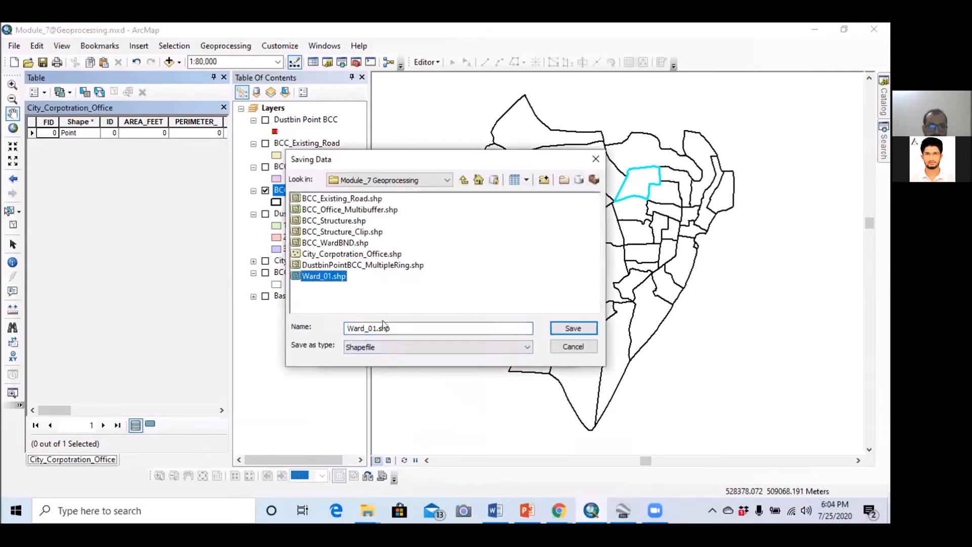
pyautogui.click(357, 329)
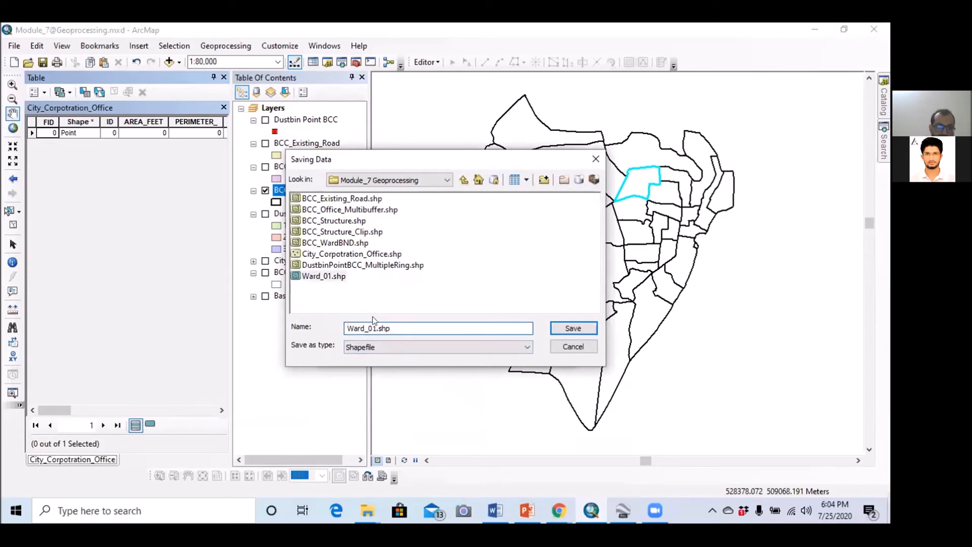
pyautogui.write('BCC_')
pyautogui.press('Return')
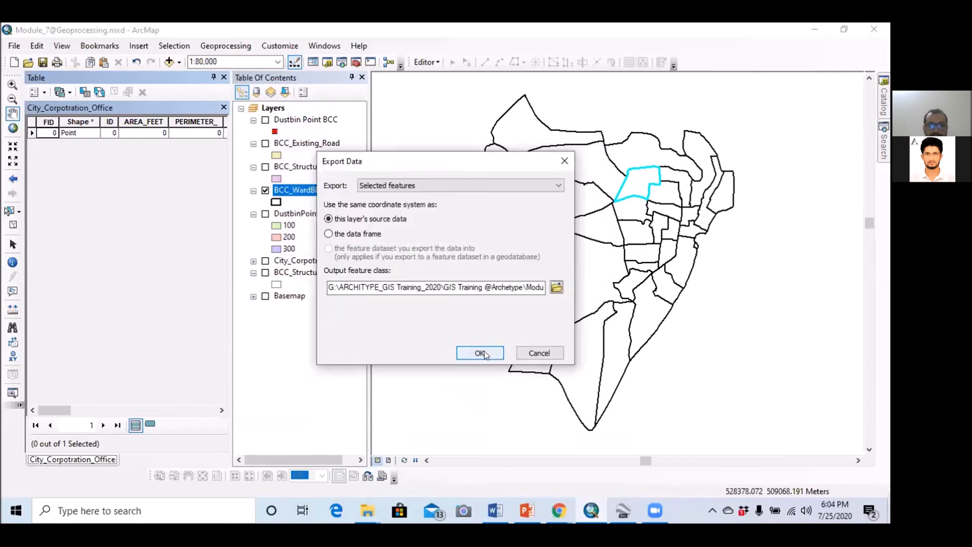
# Step: Check that the output type is Shapefile, run the export of BCC_Ward_01 and add the result to the map as a layer
pyautogui.click(557, 287)
pyautogui.click(360, 353)
pyautogui.click(371, 356)
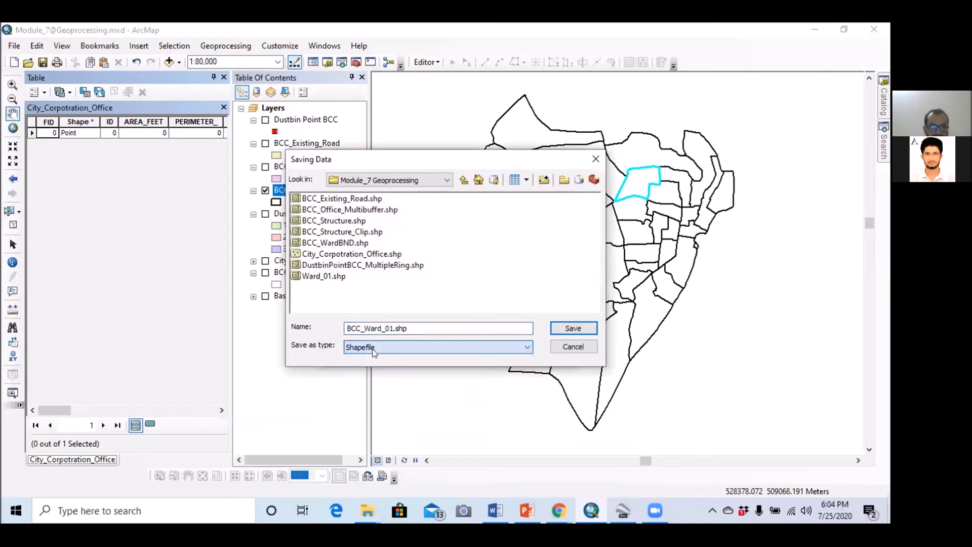
pyautogui.click(574, 329)
pyautogui.click(484, 358)
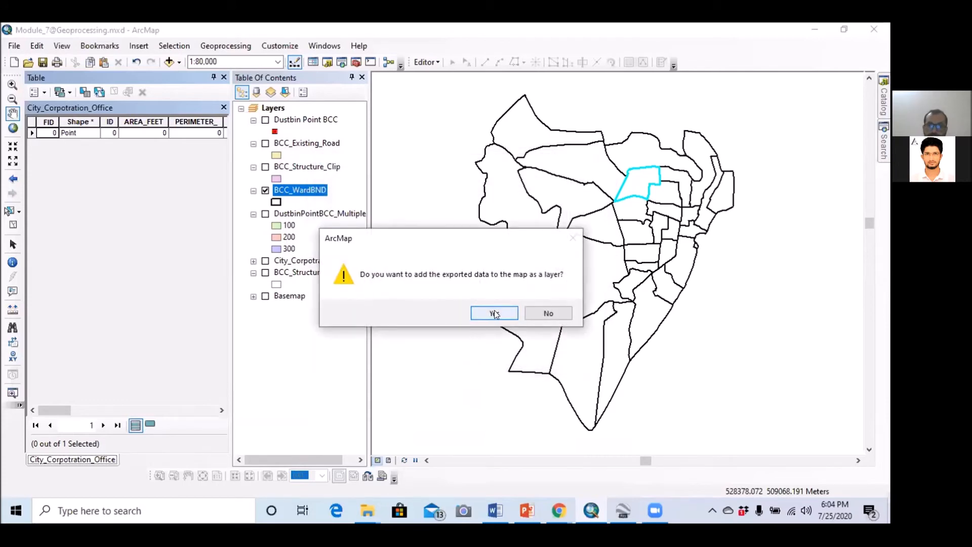
pyautogui.click(494, 313)
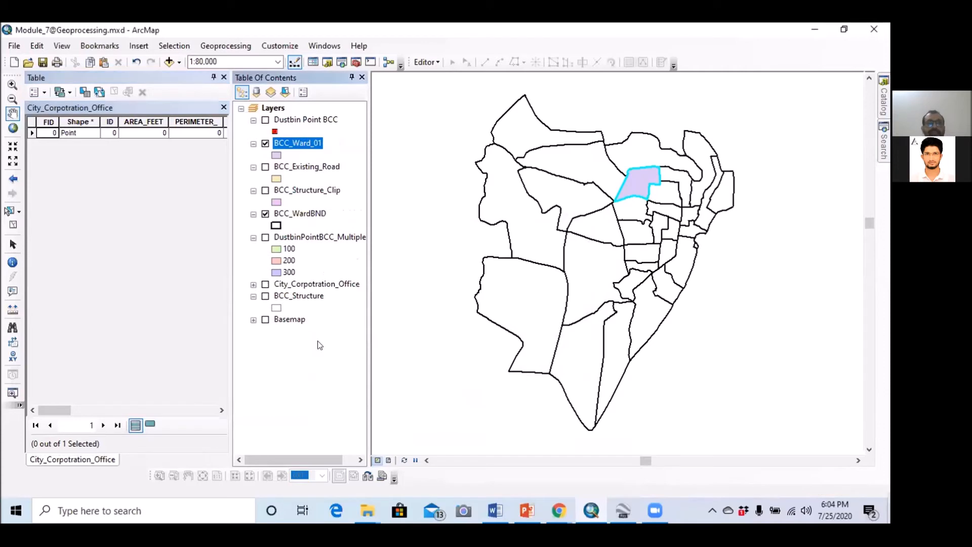
# Step: Symbolize the BCC_Ward_01 layer with a hollow fill and a thicker red outline
pyautogui.click(277, 156)
pyautogui.click(324, 260)
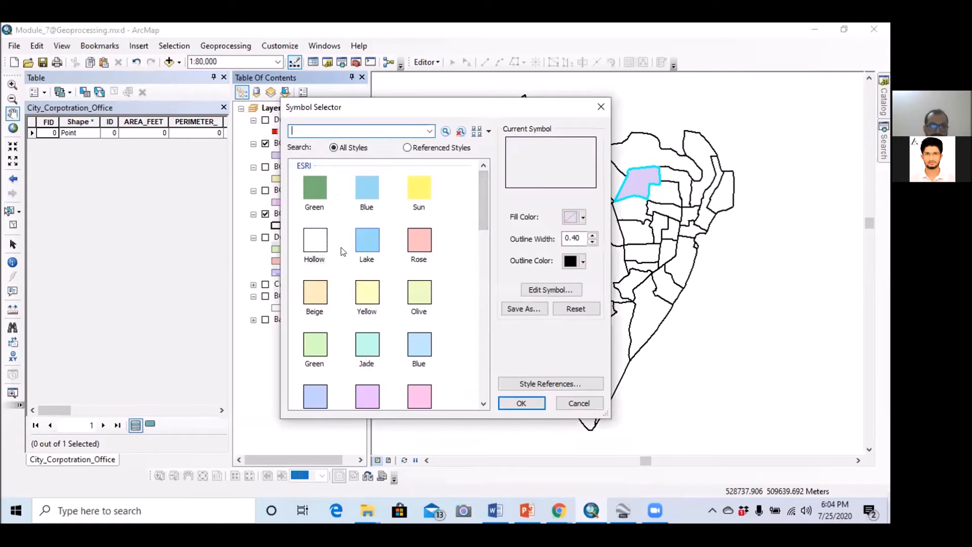
pyautogui.click(566, 291)
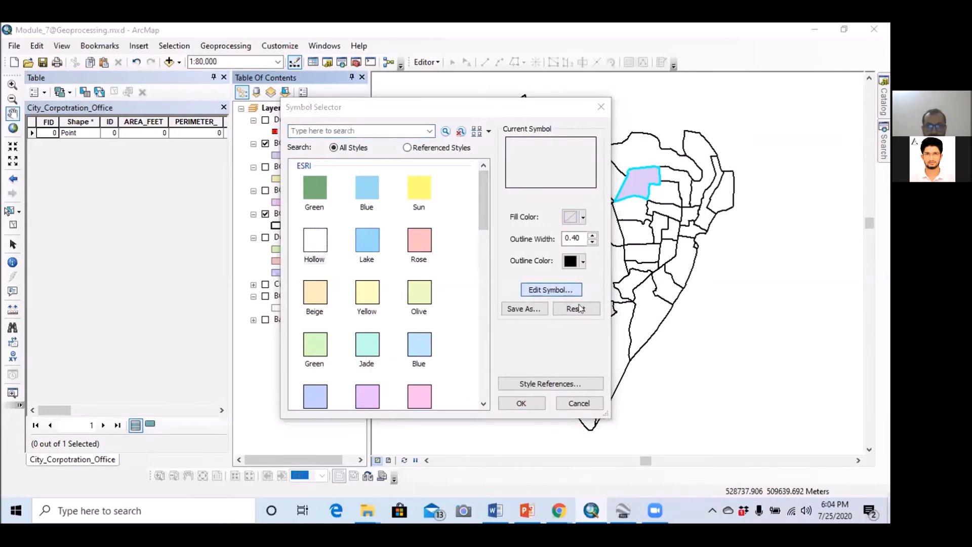
pyautogui.click(654, 107)
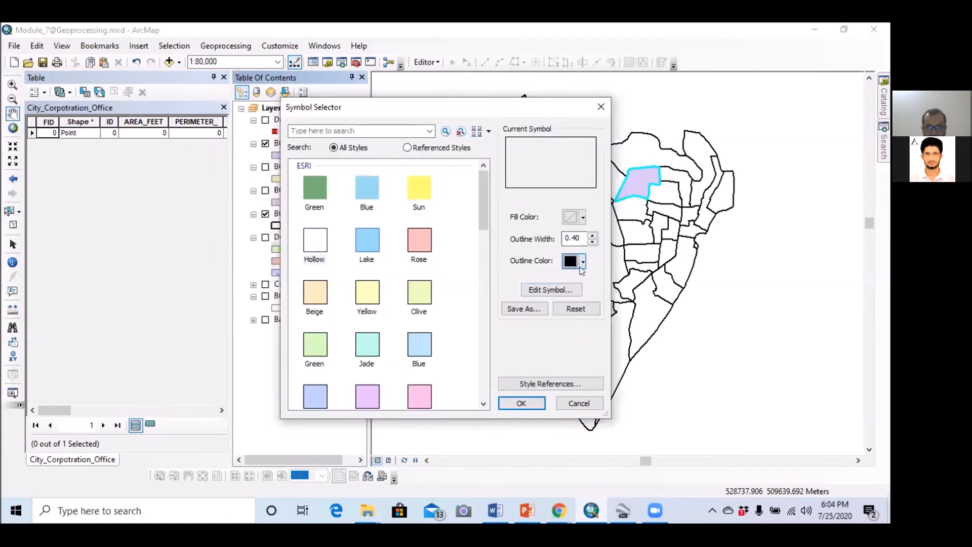
pyautogui.click(583, 261)
pyautogui.click(581, 320)
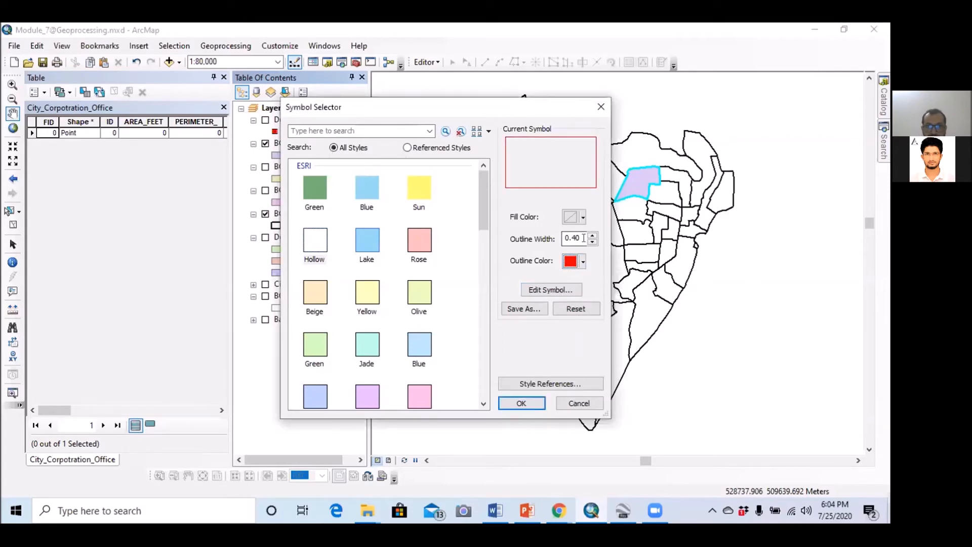
pyautogui.click(591, 236)
pyautogui.click(522, 403)
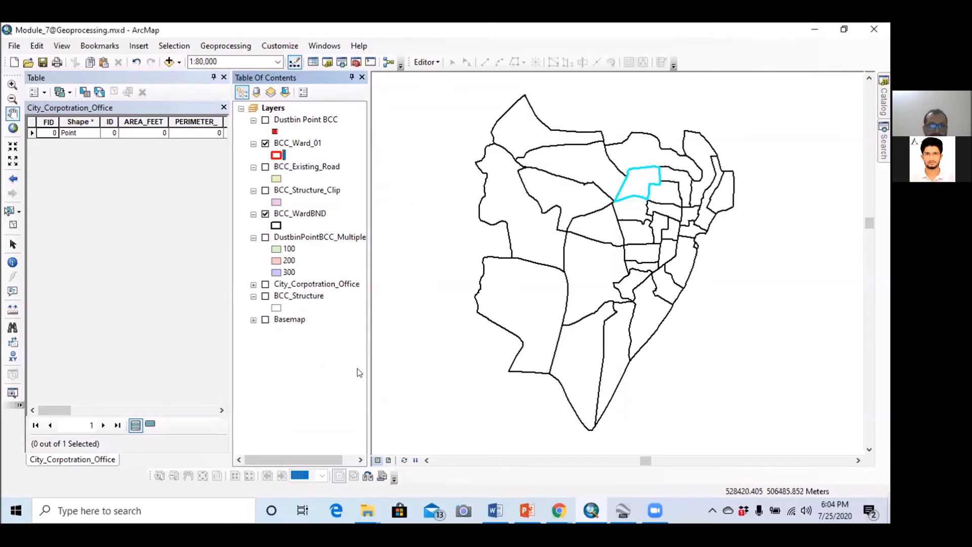
# Step: View BCC_Ward_01 without the ward boundaries, and leave BCC_WardBND displayed with BCC_Ward_01 hidden
pyautogui.click(265, 215)
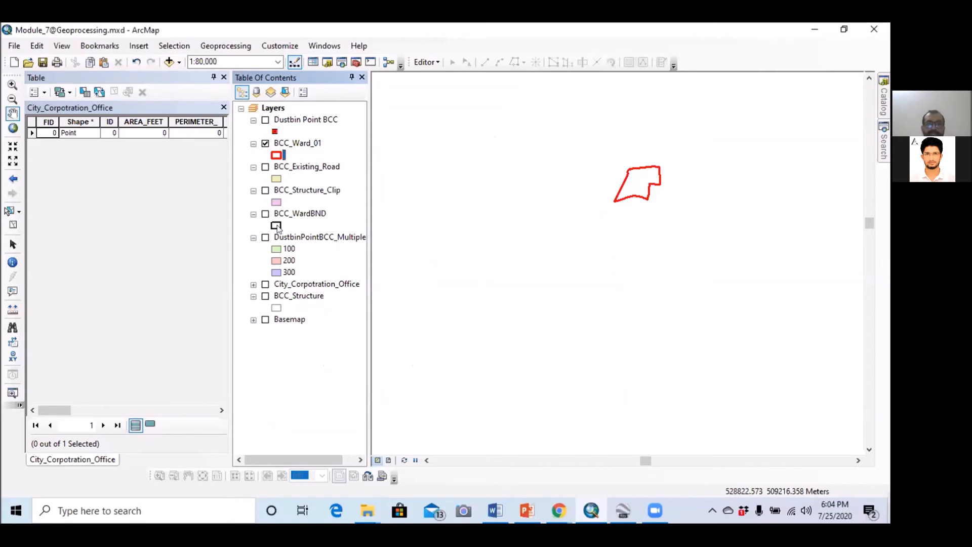
pyautogui.click(294, 214)
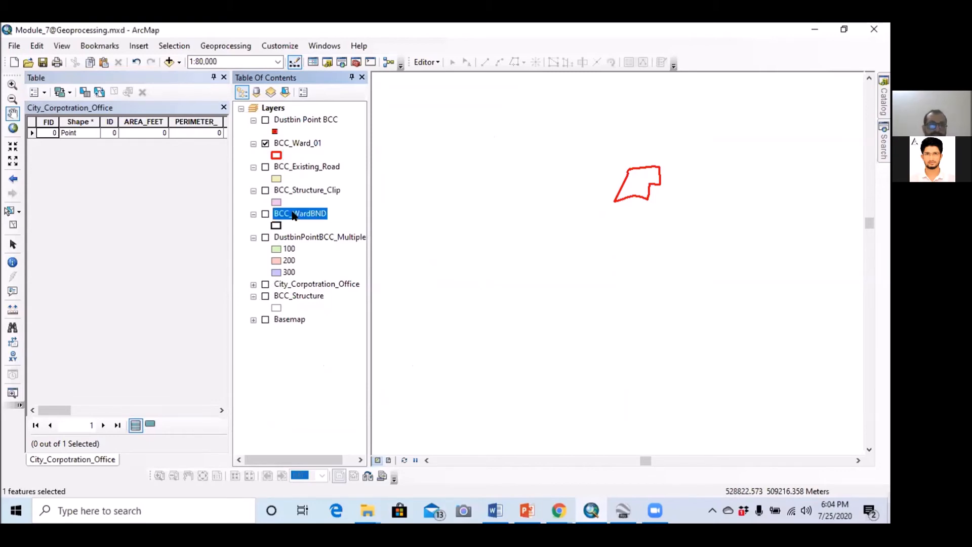
pyautogui.click(265, 215)
pyautogui.click(265, 143)
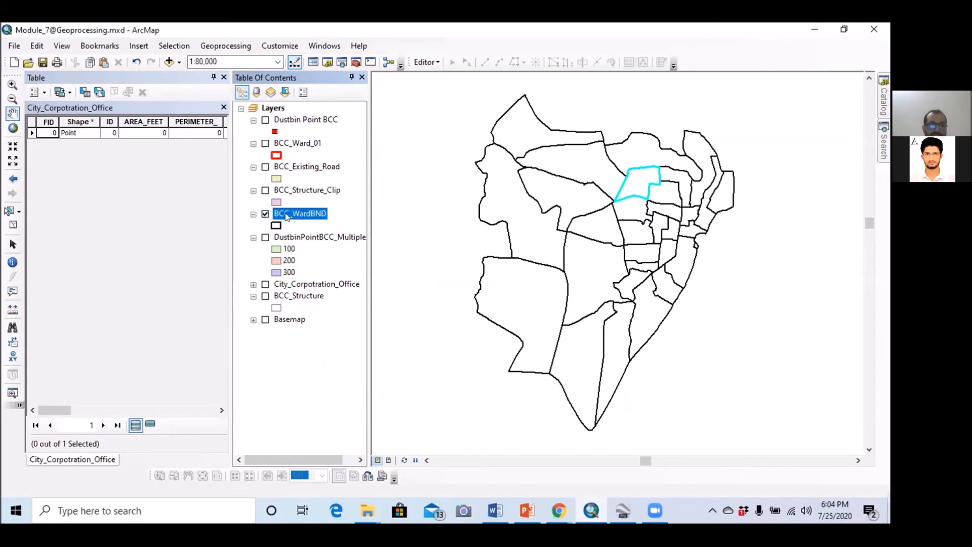
# Step: Open the BCC_WardBND attribute table, widen it to show more fields, and select the record with WARDS_F_ID 2
pyautogui.rightClick(287, 218)
pyautogui.click(344, 252)
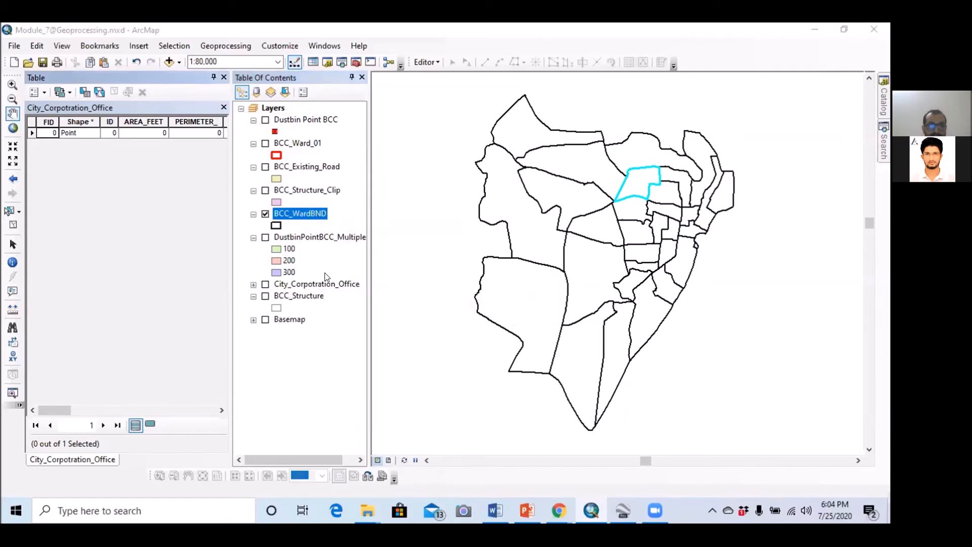
pyautogui.moveTo(230, 120); pyautogui.dragTo(439, 127)
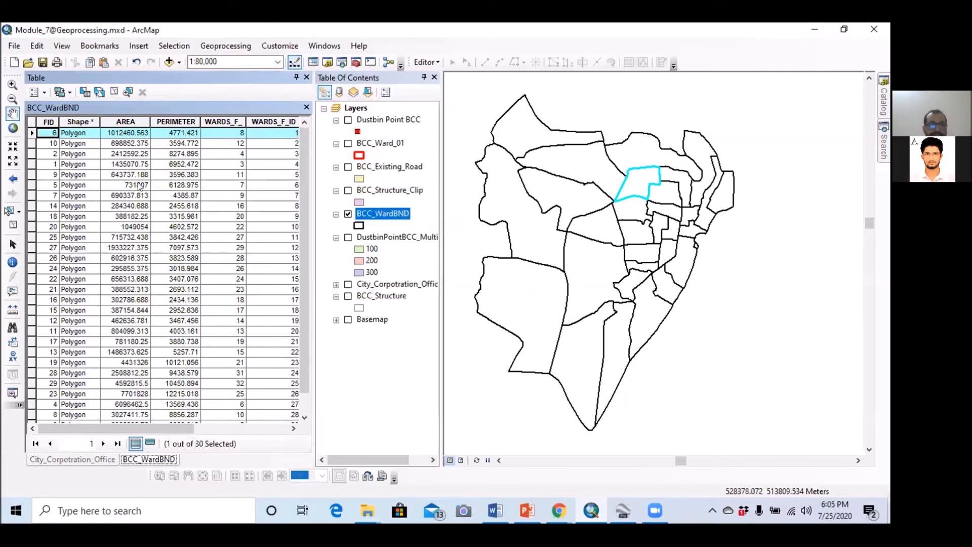
pyautogui.moveTo(314, 152); pyautogui.dragTo(334, 152)
pyautogui.click(33, 143)
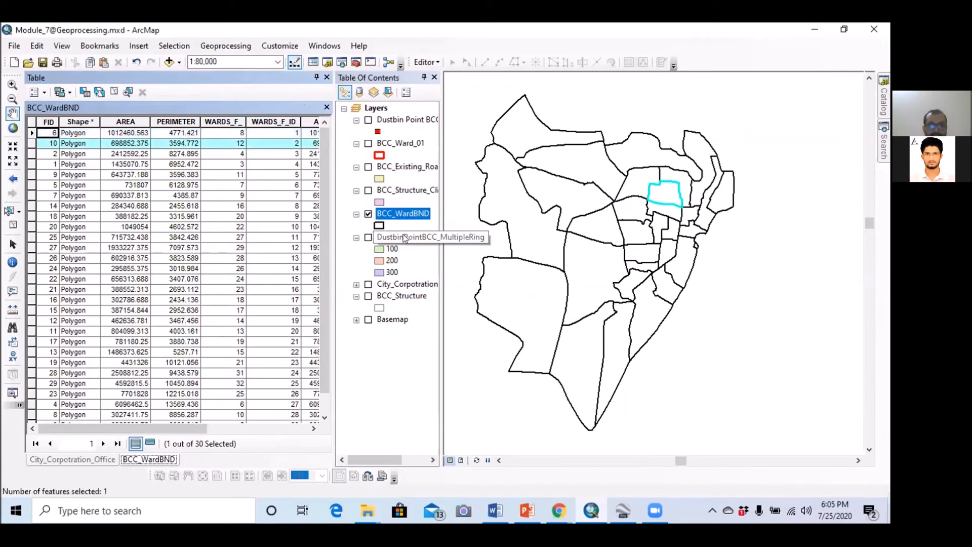
# Step: Set up a data export of the selected ward from BCC_WardBND, naming the output BCC_Ward_02.shp
pyautogui.rightClick(401, 214)
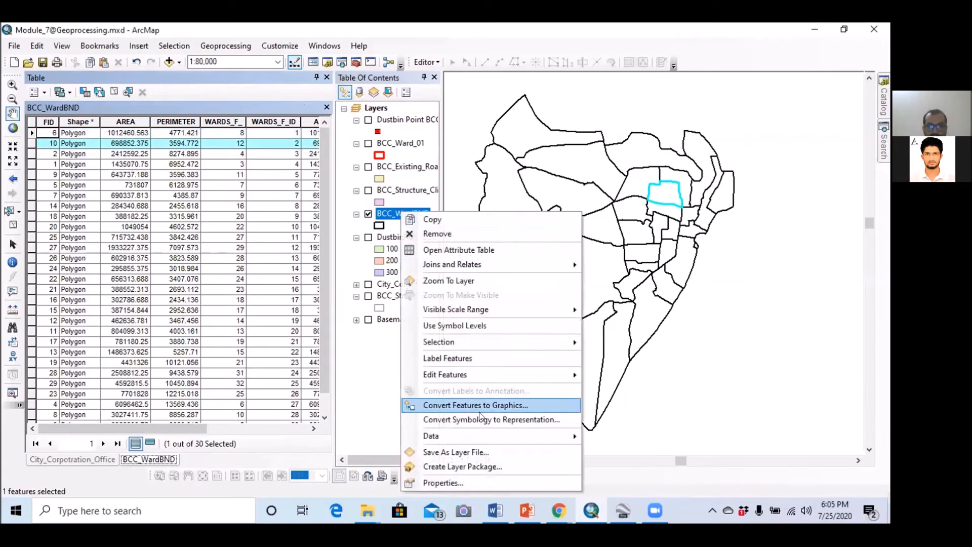
pyautogui.moveTo(526, 436)
pyautogui.click(628, 424)
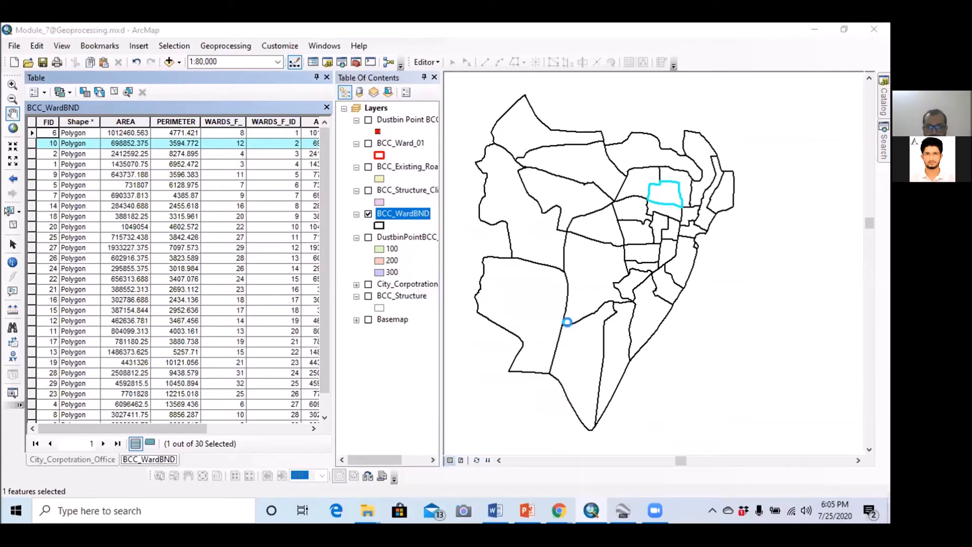
pyautogui.click(557, 287)
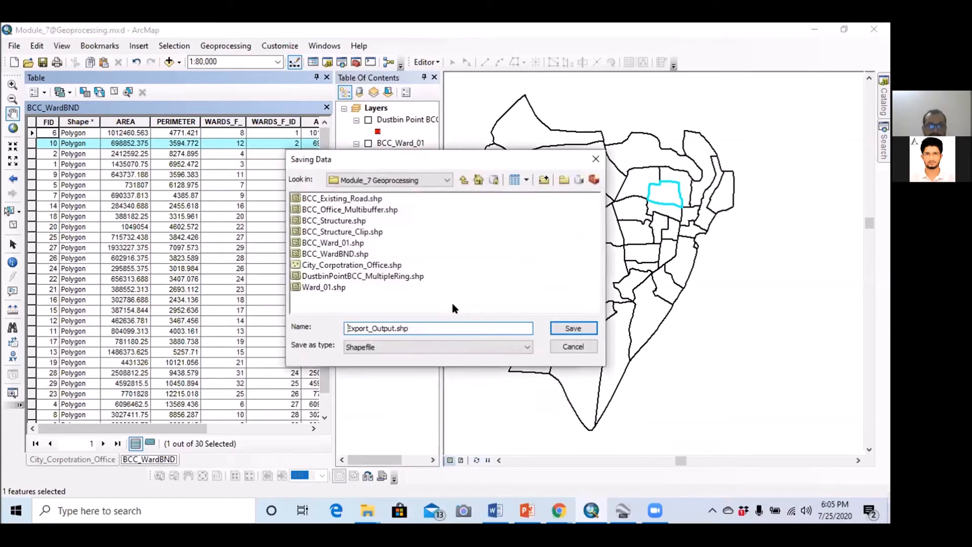
pyautogui.click(342, 244)
pyautogui.click(388, 329)
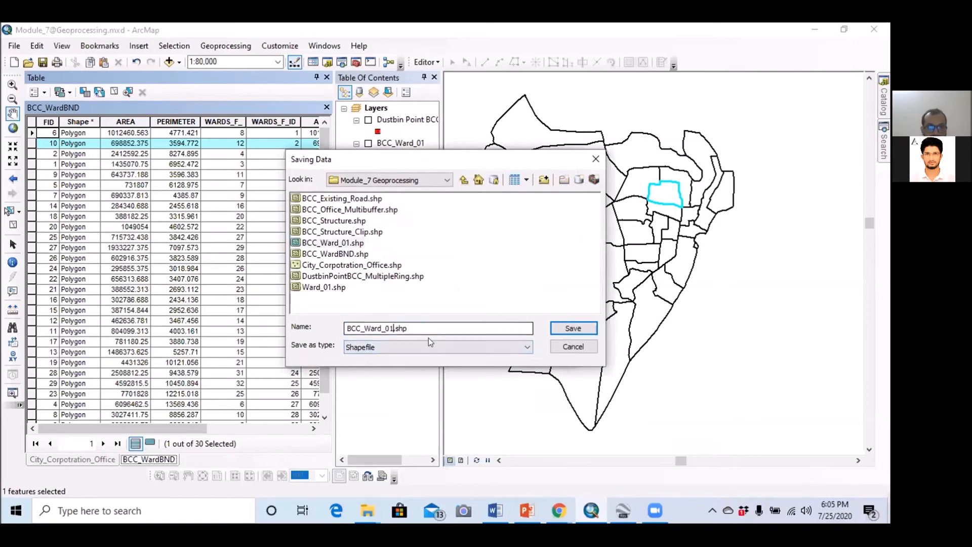
pyautogui.press('BackSpace')
pyautogui.write('2')
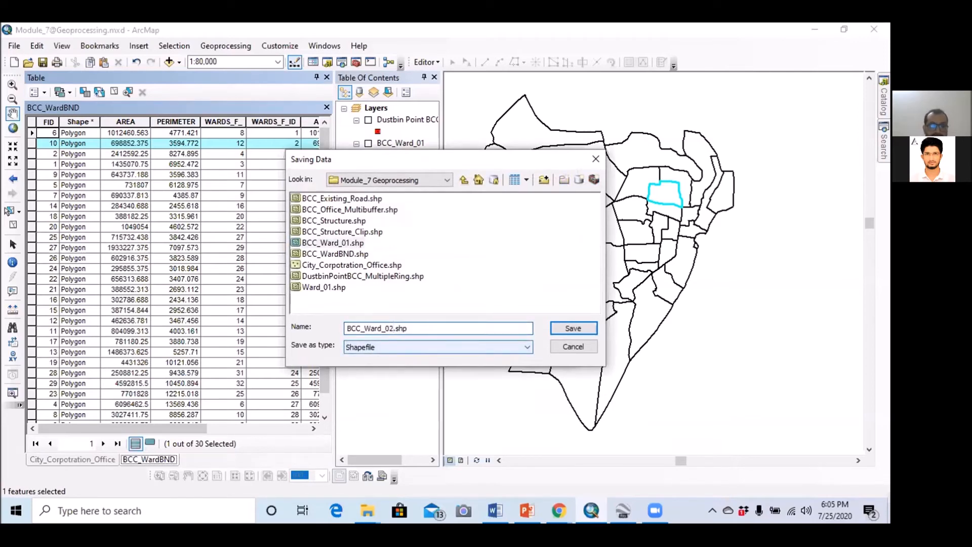
# Step: Keep Shapefile as the output type, run the export of BCC_Ward_02 and add it to the map as a layer
pyautogui.click(440, 349)
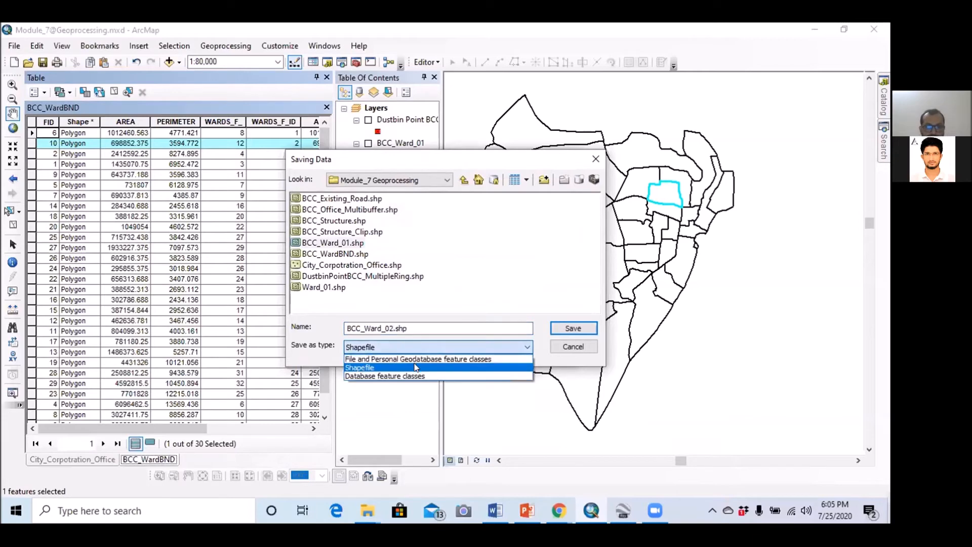
pyautogui.click(500, 347)
pyautogui.click(572, 328)
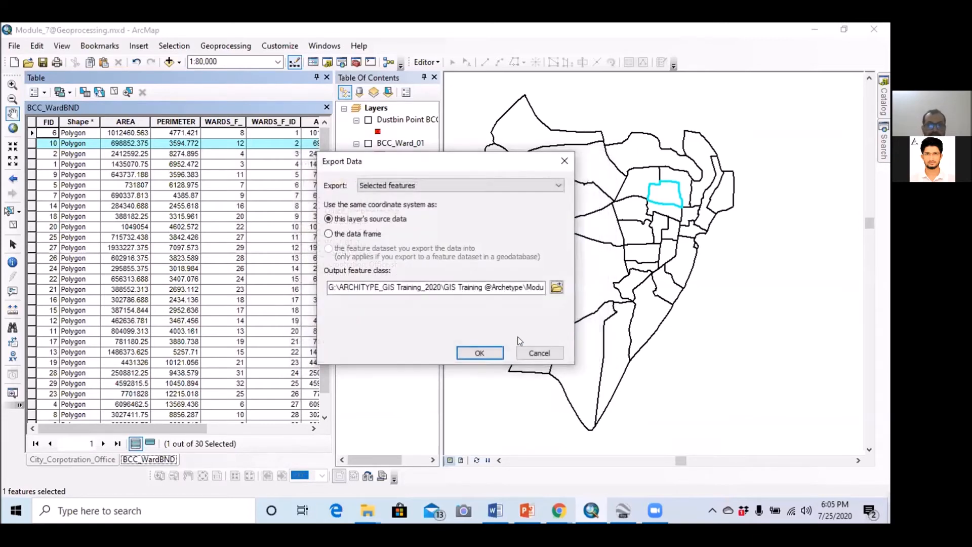
pyautogui.click(479, 352)
pyautogui.click(495, 314)
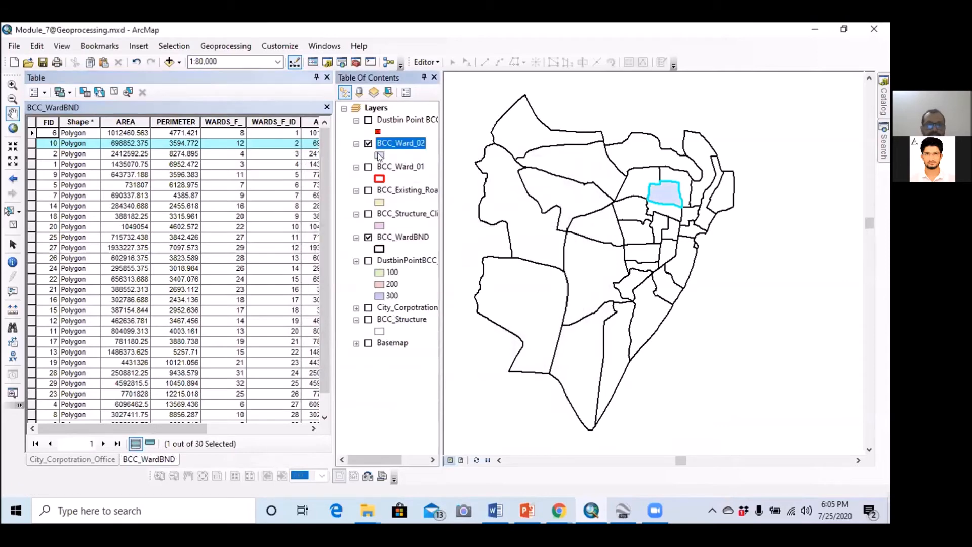
# Step: Style the BCC_Ward_02 layer as a hollow polygon with a blue outline of width 1
pyautogui.click(379, 156)
pyautogui.click(315, 240)
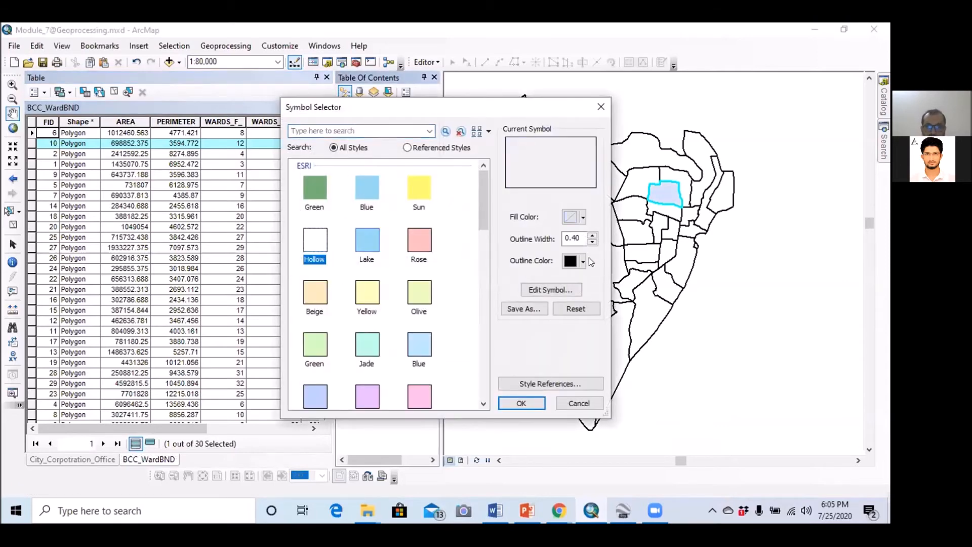
pyautogui.click(592, 235)
pyautogui.click(582, 260)
pyautogui.click(674, 319)
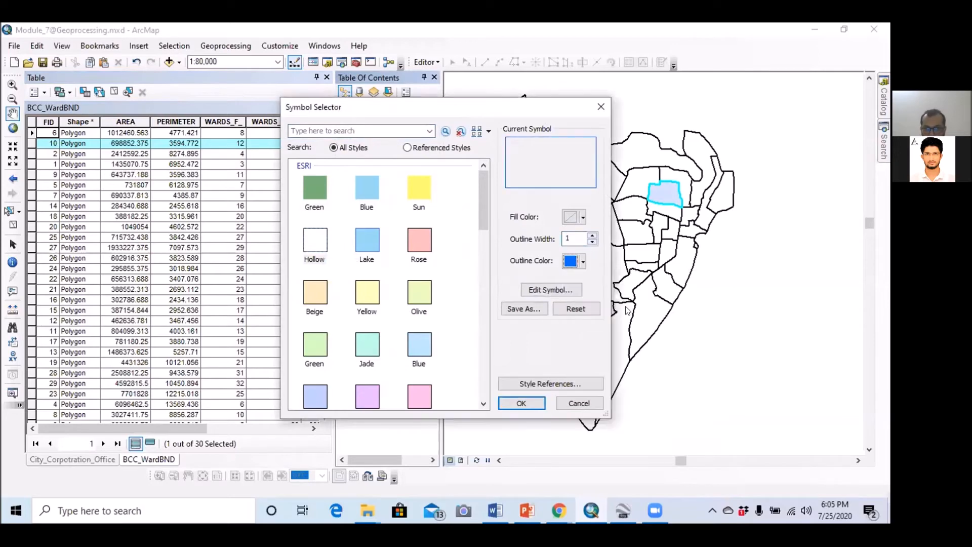
pyautogui.click(522, 404)
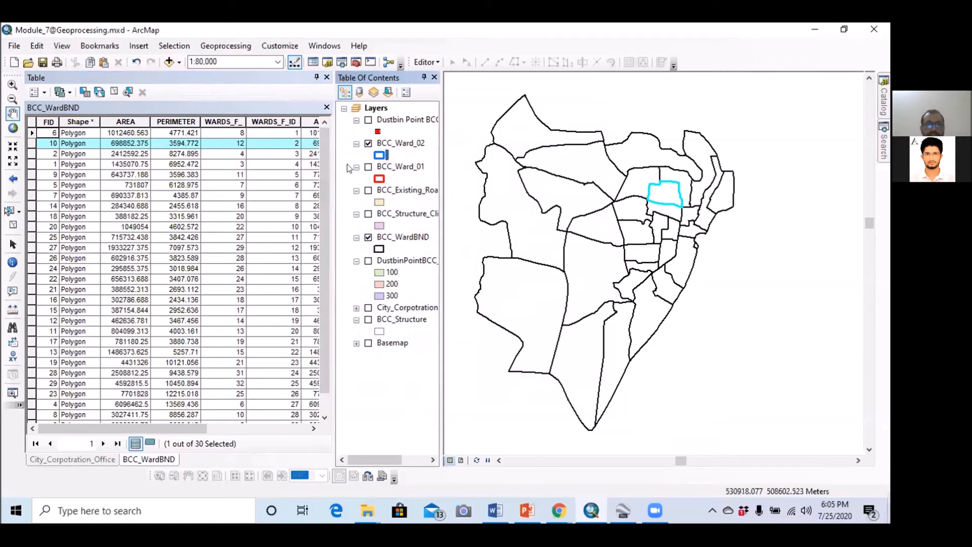
# Step: Hide the BCC_WardBND layer and display BCC_Ward_01 alongside BCC_Ward_02
pyautogui.click(368, 237)
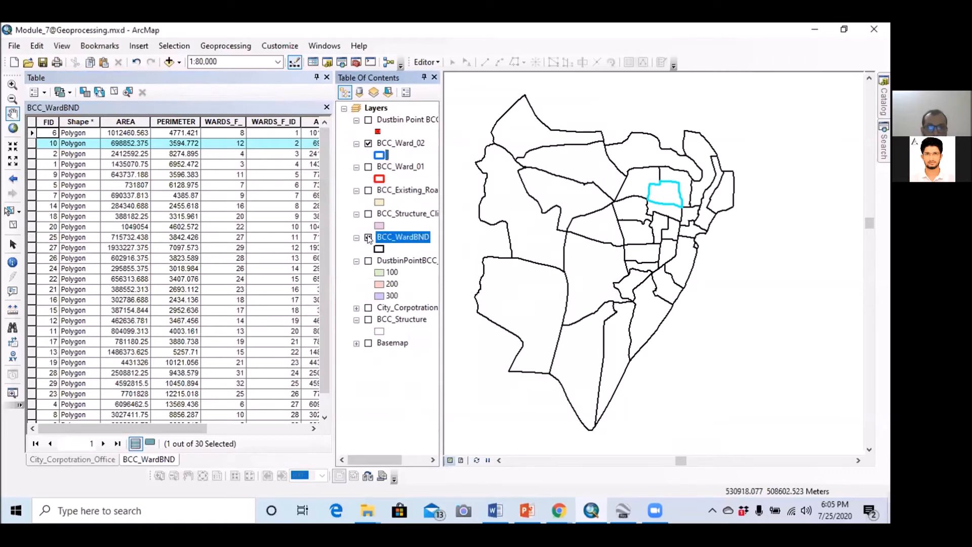
pyautogui.click(368, 238)
pyautogui.click(369, 237)
pyautogui.click(368, 168)
pyautogui.click(369, 168)
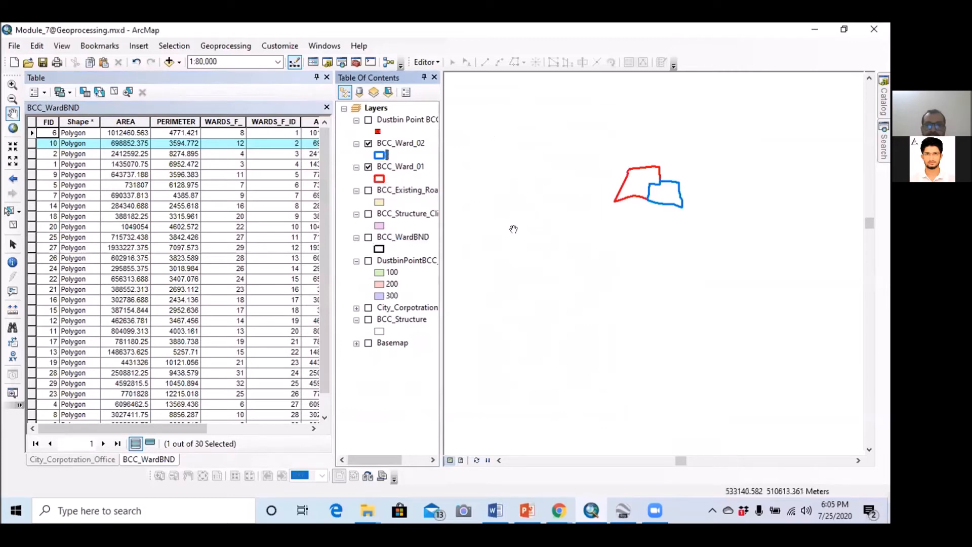
# Step: Display the BCC_Structure layer and style it as hollow with a thin yellow outline
pyautogui.click(368, 320)
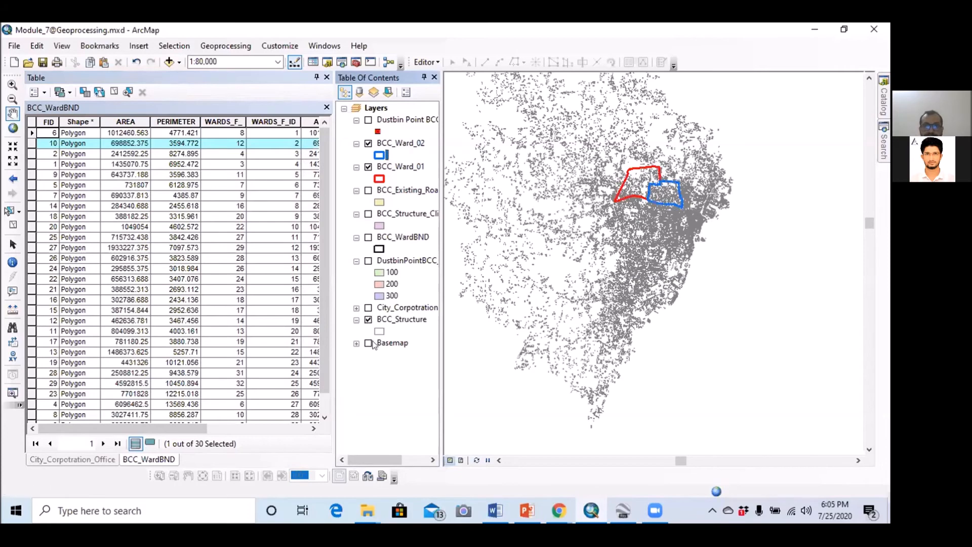
pyautogui.click(379, 331)
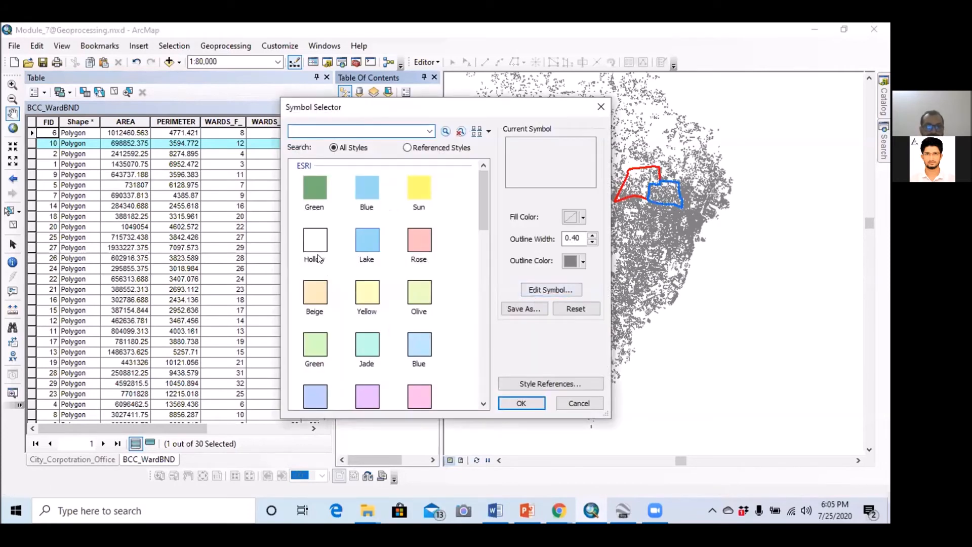
pyautogui.click(324, 263)
pyautogui.click(578, 261)
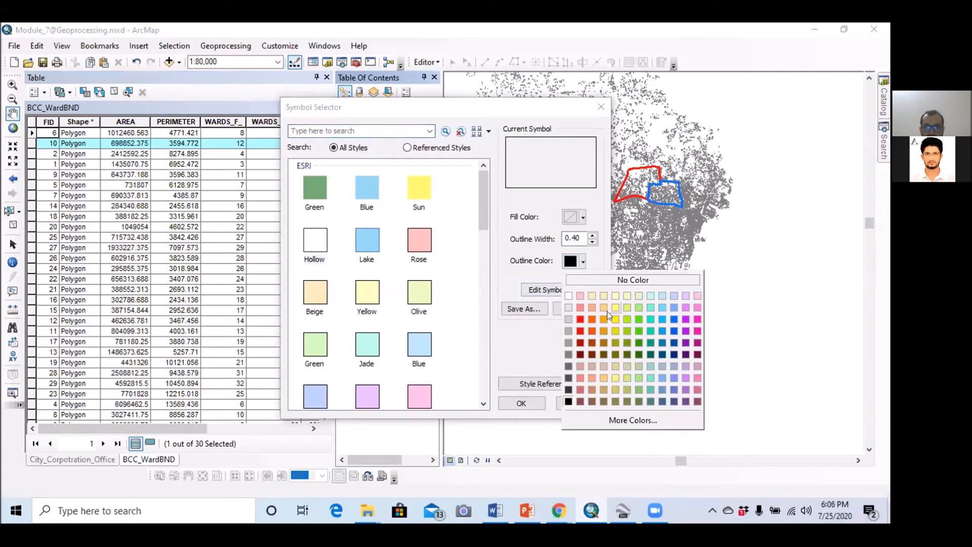
pyautogui.click(616, 319)
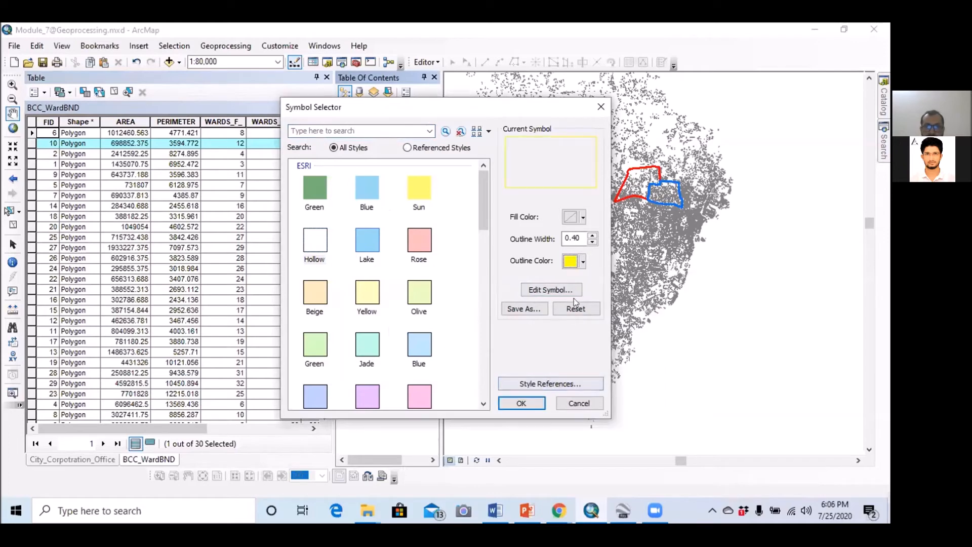
pyautogui.click(573, 237)
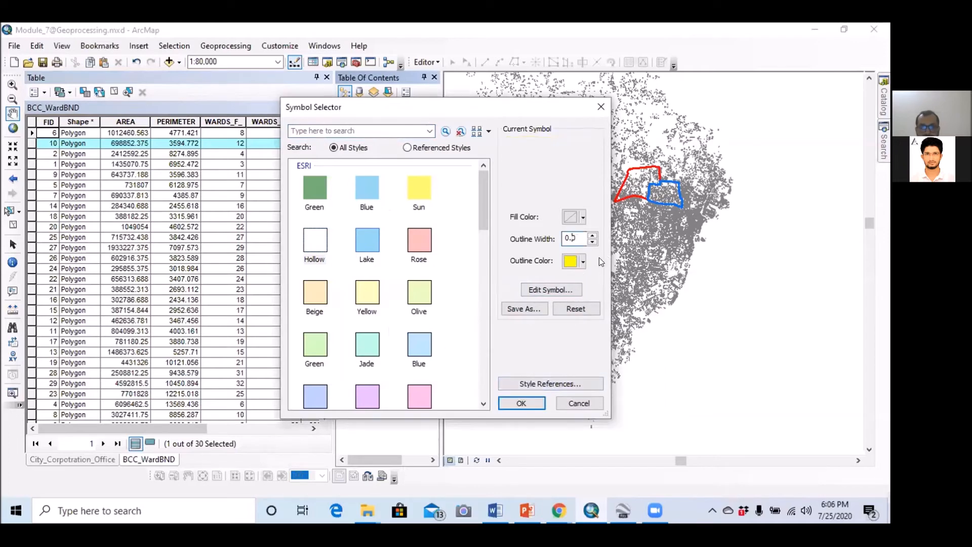
pyautogui.click(521, 403)
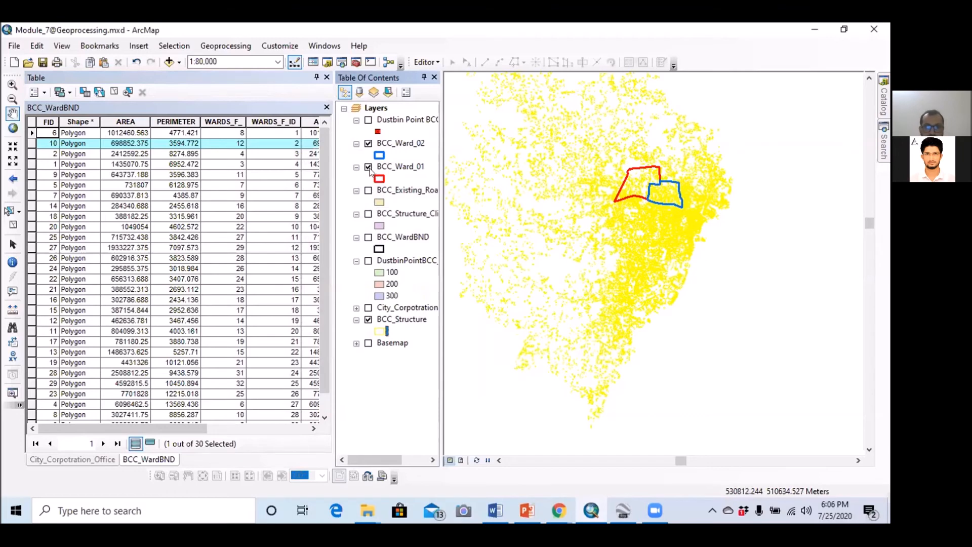
# Step: Hide BCC_Ward_02 while keeping BCC_Ward_01 displayed over the structures
pyautogui.click(369, 168)
pyautogui.click(369, 168)
pyautogui.click(368, 144)
# Step: Set the BCC_Ward_01 labels to use the WARDS_F_ID field in magenta Arial text at size 18
pyautogui.rightClick(392, 170)
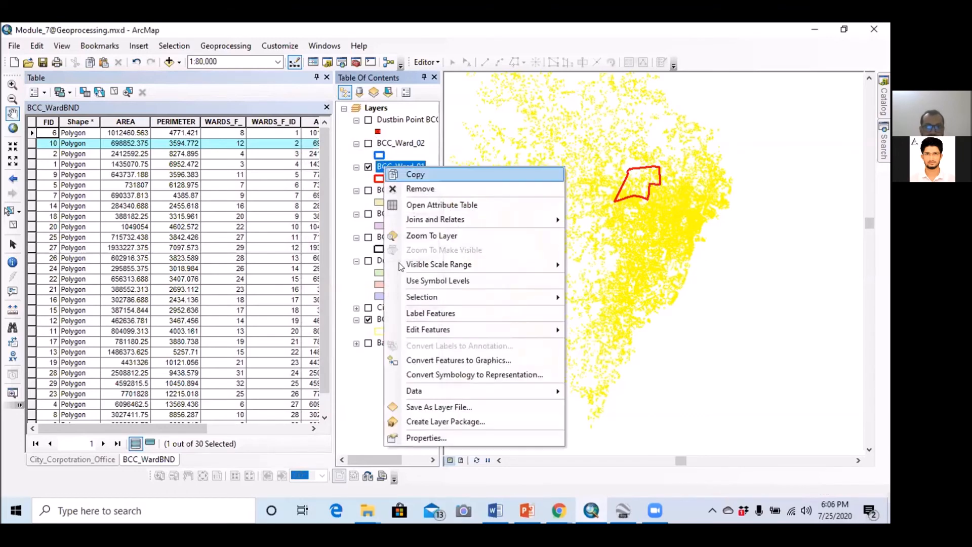
pyautogui.click(428, 438)
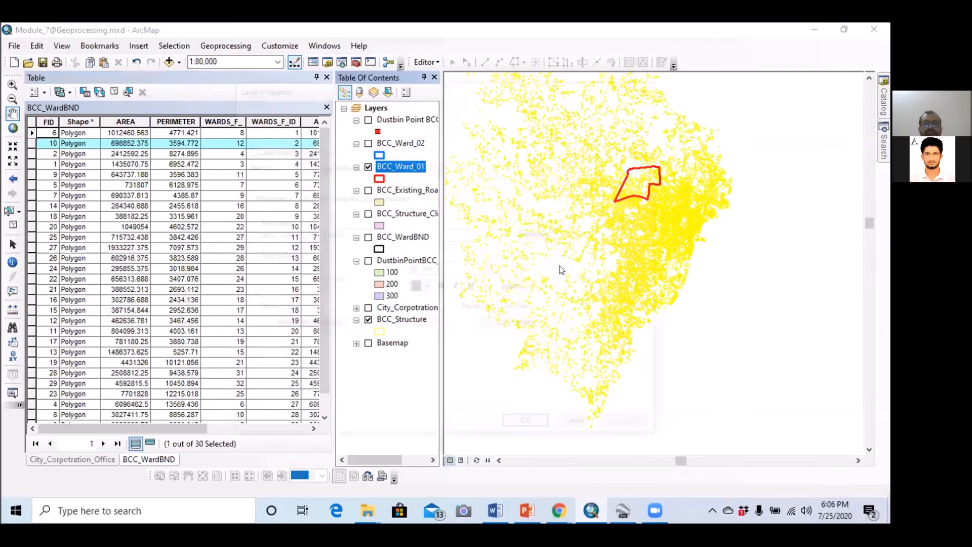
pyautogui.click(492, 234)
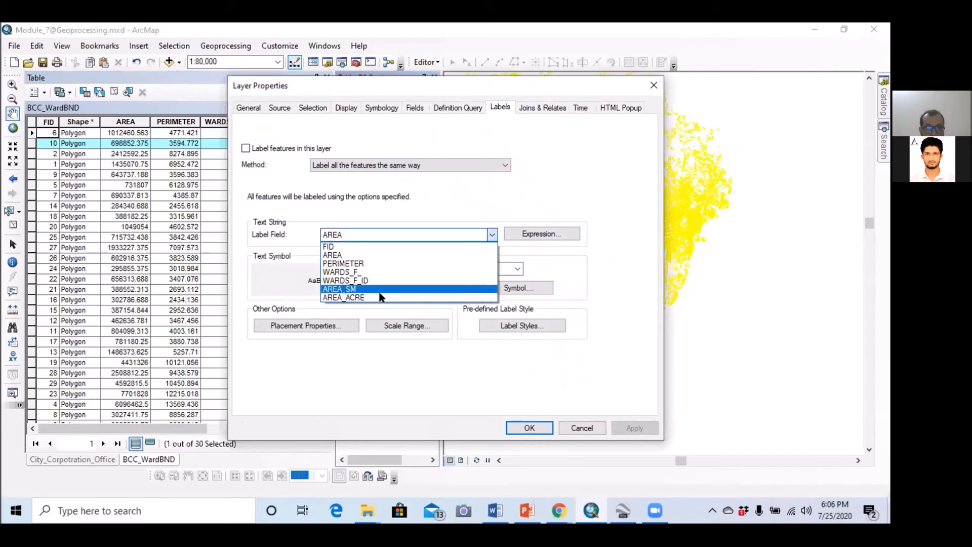
pyautogui.click(453, 280)
pyautogui.click(518, 269)
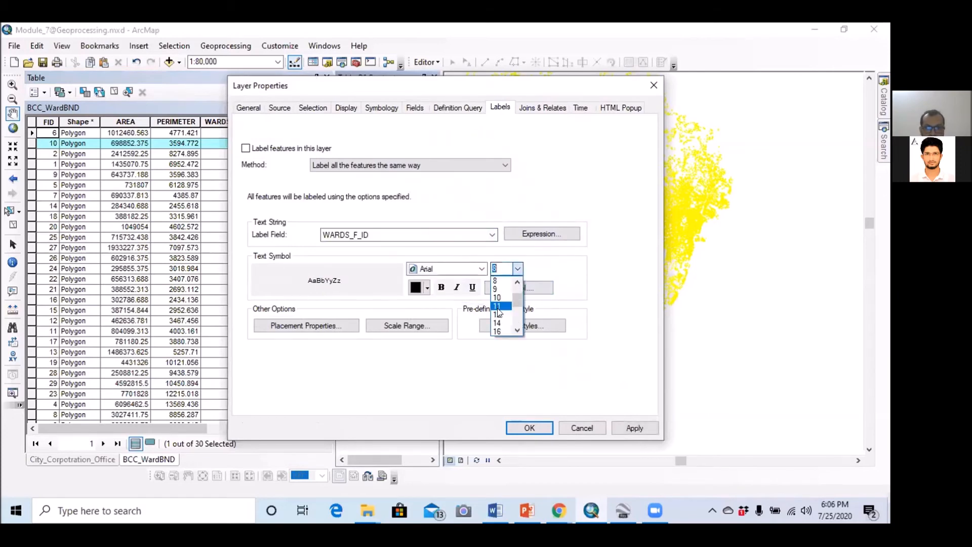
pyautogui.click(499, 315)
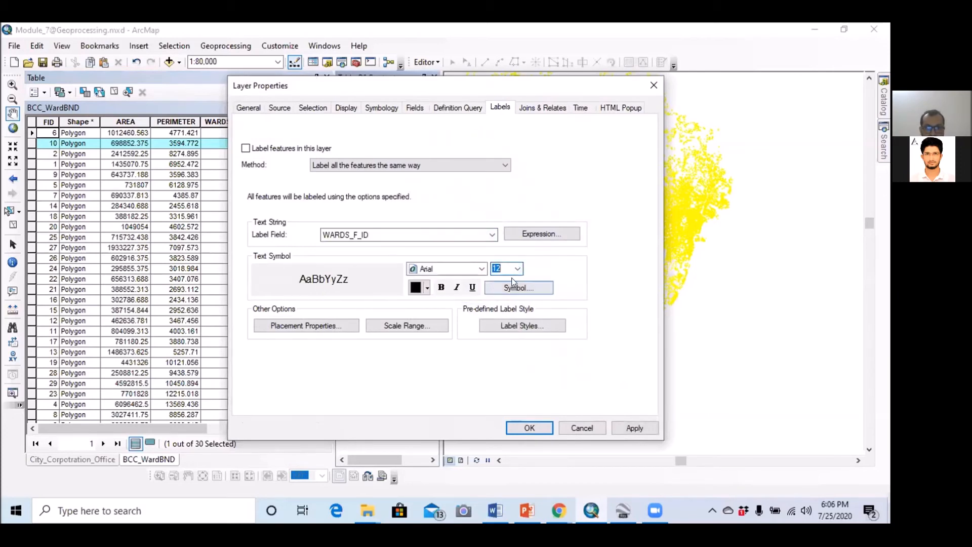
pyautogui.click(427, 288)
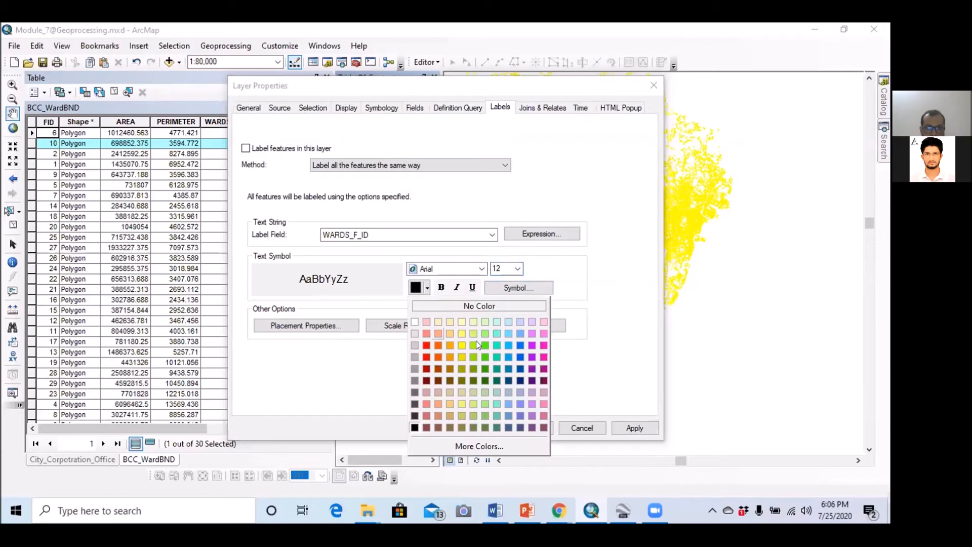
pyautogui.click(543, 346)
pyautogui.click(517, 269)
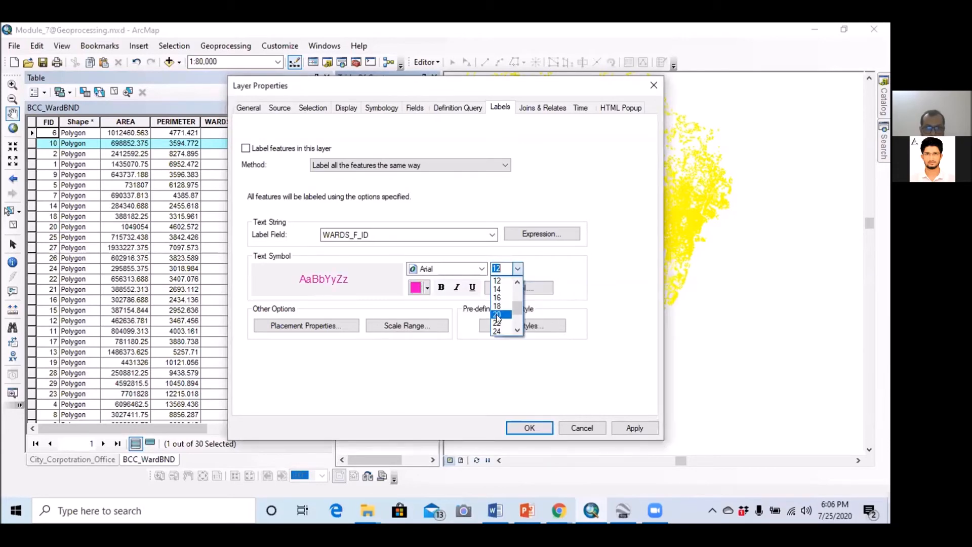
pyautogui.click(497, 308)
pyautogui.click(511, 427)
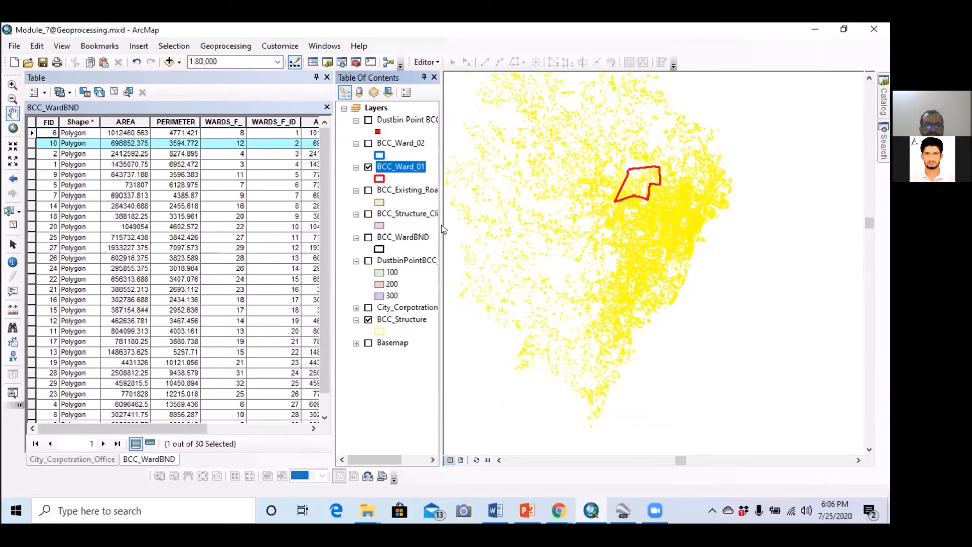
# Step: Turn on feature labels for BCC_Ward_01 and view the labelled ward at 1:25,000
pyautogui.rightClick(402, 167)
pyautogui.click(437, 317)
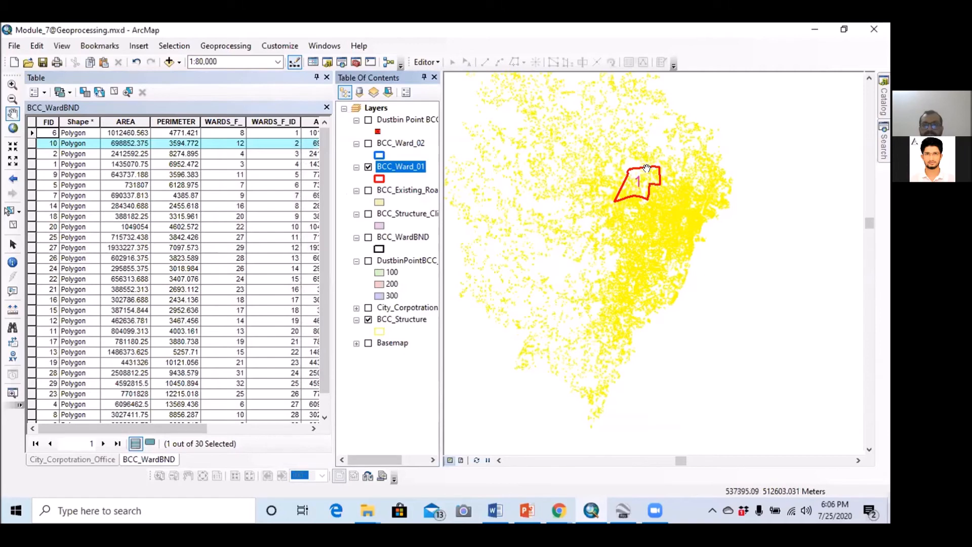
pyautogui.scroll(1, 647, 168)
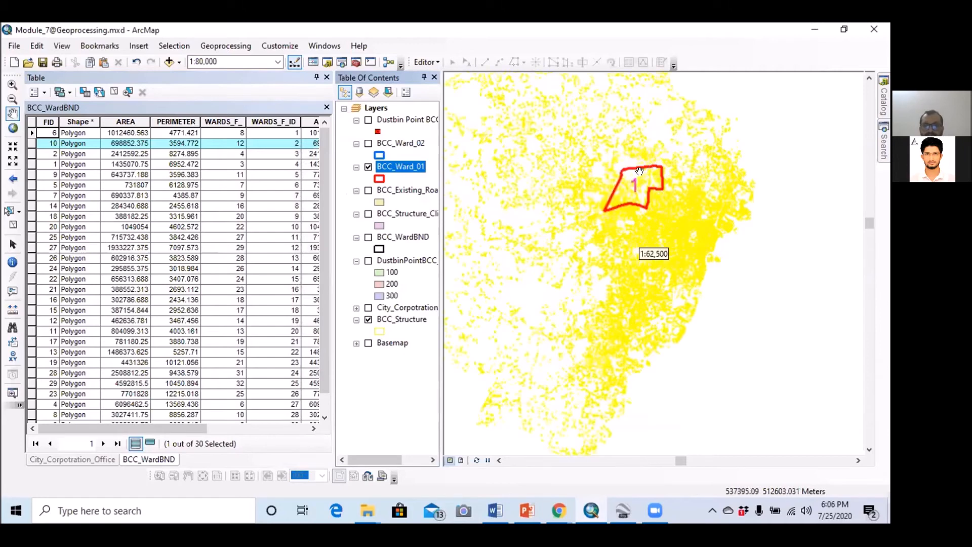
pyautogui.scroll(2, 639, 171)
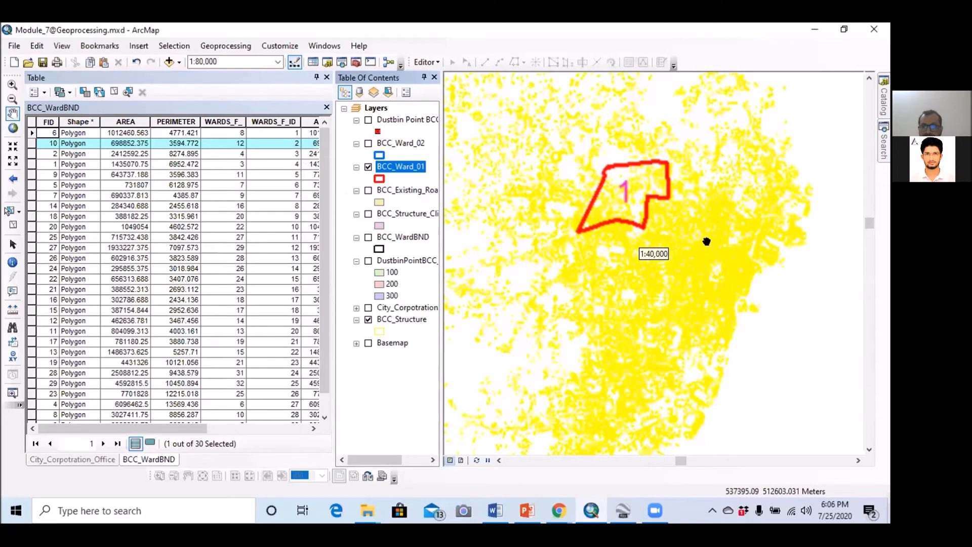
pyautogui.scroll(2, 707, 242)
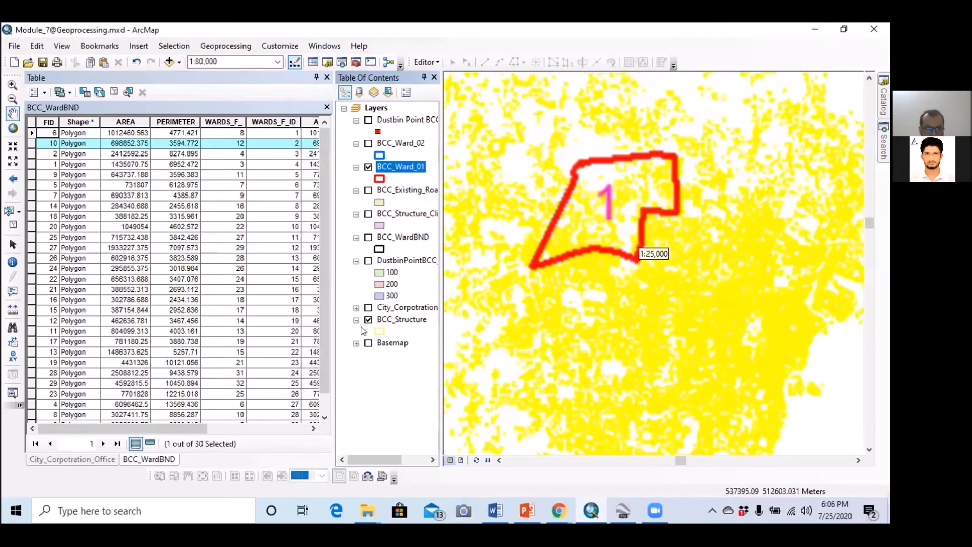
# Step: Display the City_Corpotration_Office layer, and tidy the layer list by collapsing the DustbinPointBCC_MultipleRing legend and widening the list
pyautogui.click(368, 308)
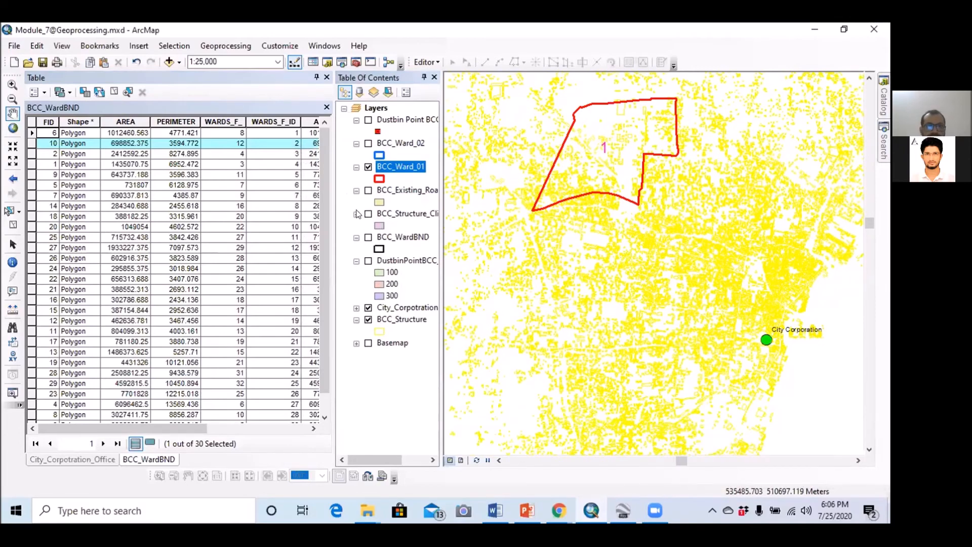
pyautogui.click(356, 261)
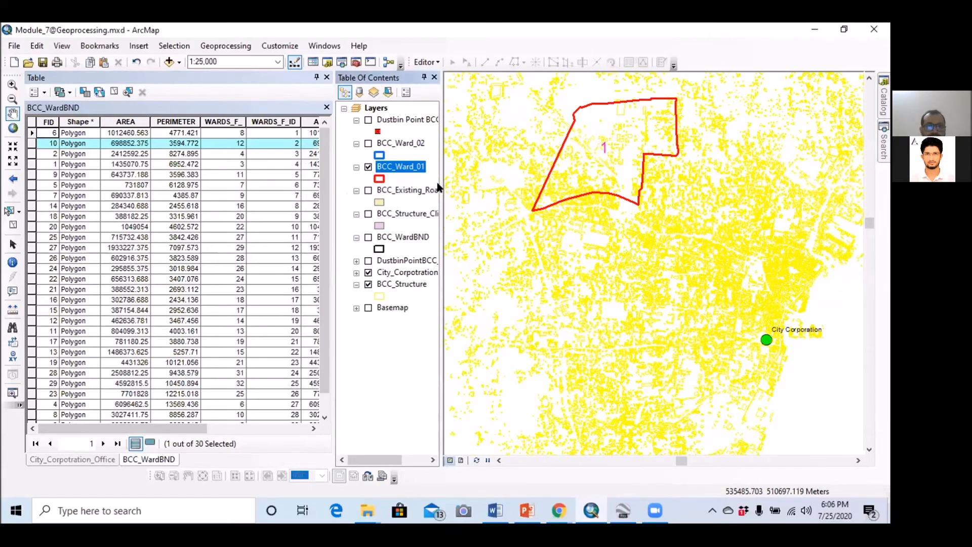
pyautogui.moveTo(442, 181); pyautogui.dragTo(489, 186)
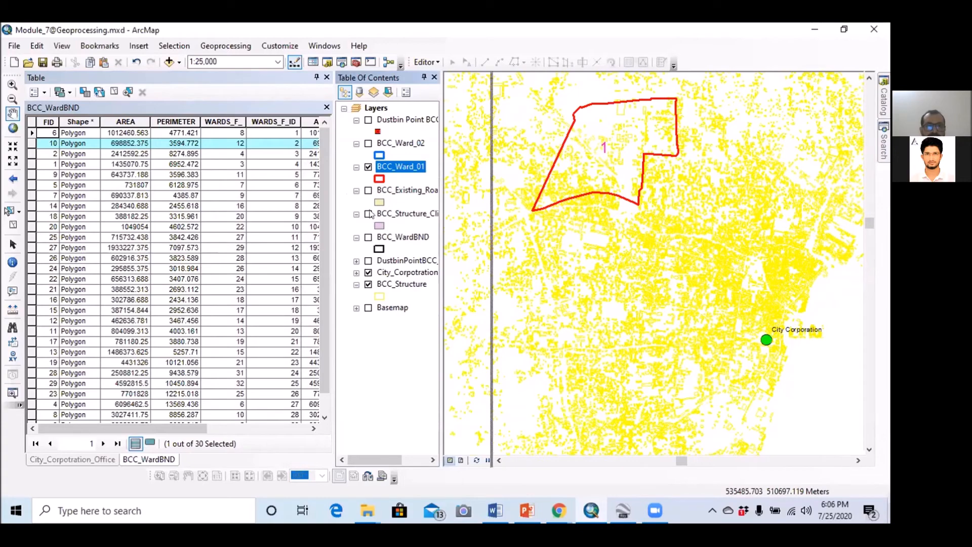
# Step: Display BCC_Existing_Road and give it no fill colour and a dark grey outline
pyautogui.click(380, 203)
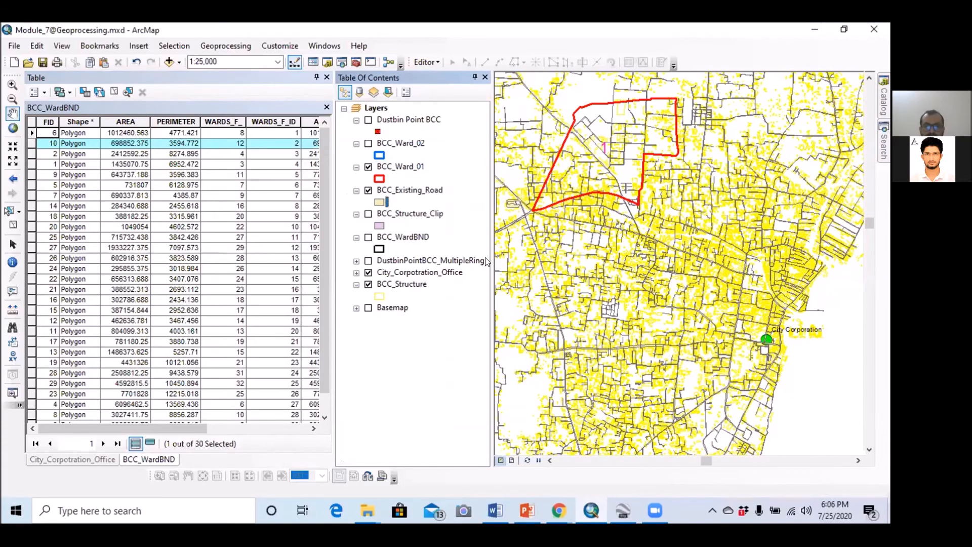
pyautogui.click(581, 217)
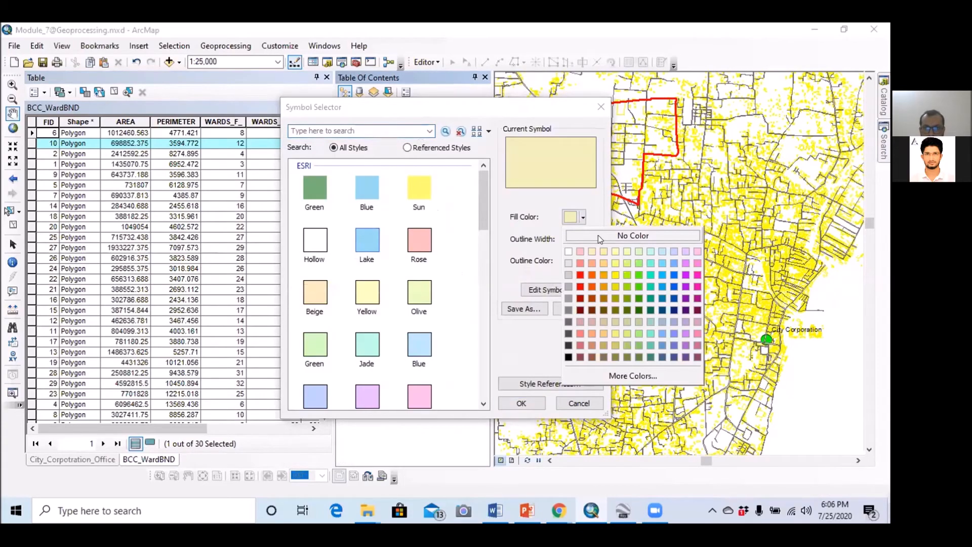
pyautogui.click(597, 235)
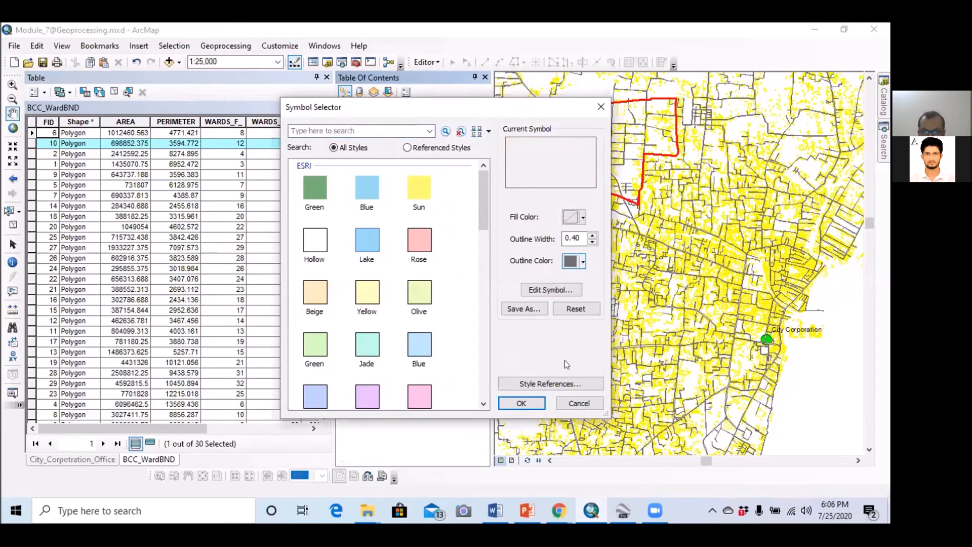
pyautogui.click(584, 261)
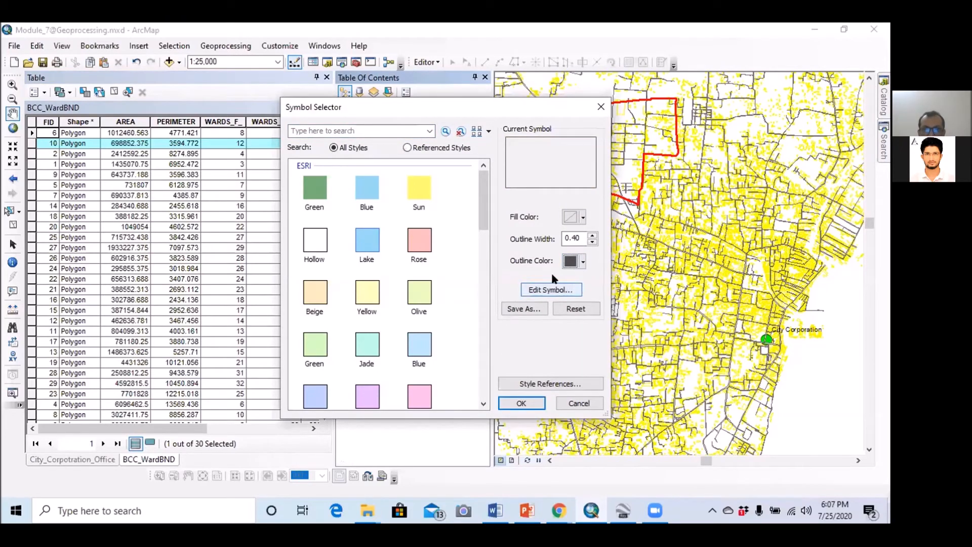
pyautogui.click(522, 403)
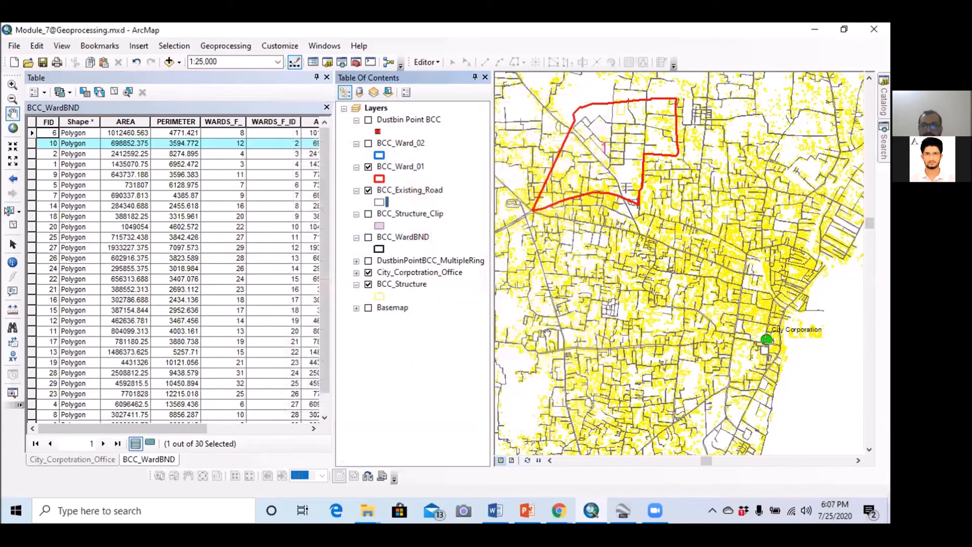
# Step: Move BCC_Structure above DustbinPointBCC_MultipleRing in the layer order and display the Dustbin Point BCC layer
pyautogui.moveTo(749, 269); pyautogui.dragTo(760, 229)
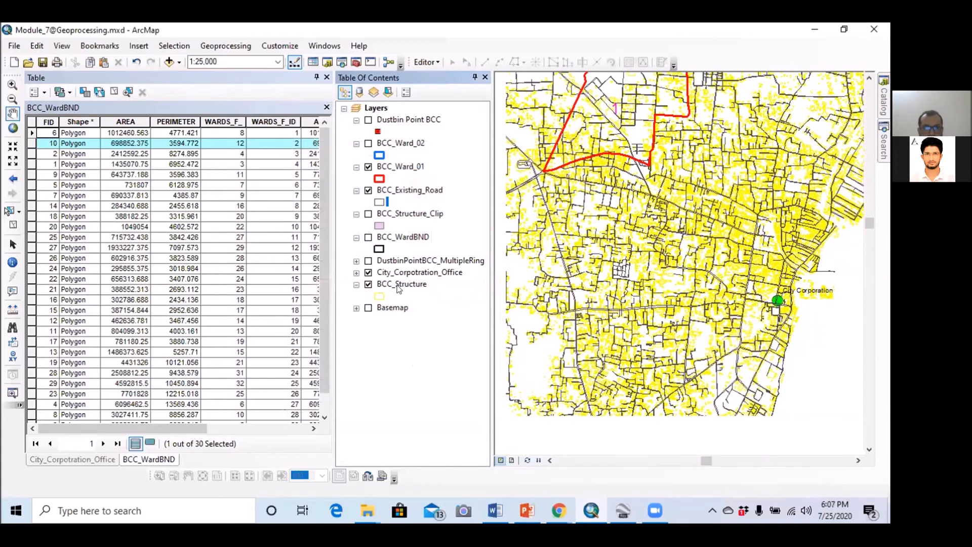
pyautogui.moveTo(400, 285); pyautogui.dragTo(398, 259)
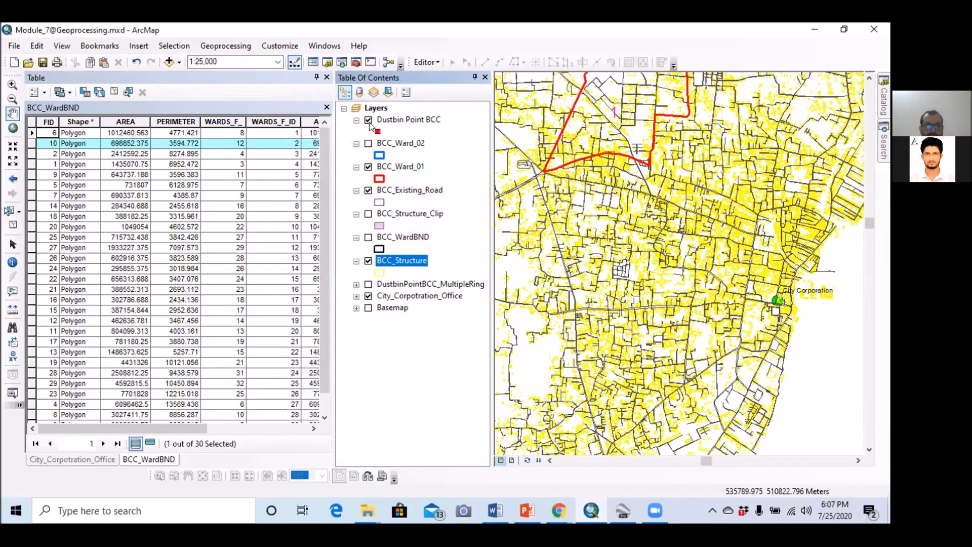
pyautogui.click(369, 120)
# Step: Open the Multiple Ring Buffer tool from the Analysis Proximity toolset and set Dustbin Point BCC as its input features
pyautogui.click(884, 104)
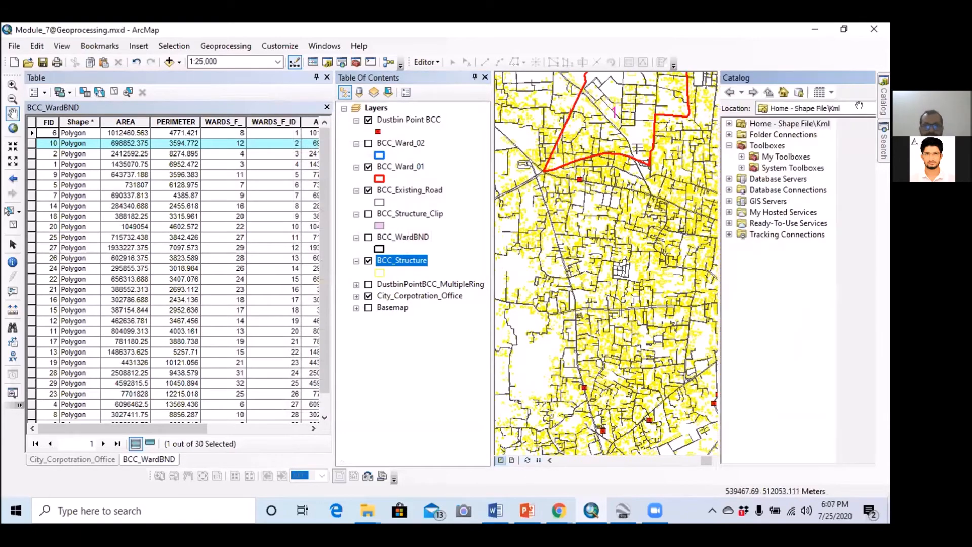
pyautogui.click(702, 167)
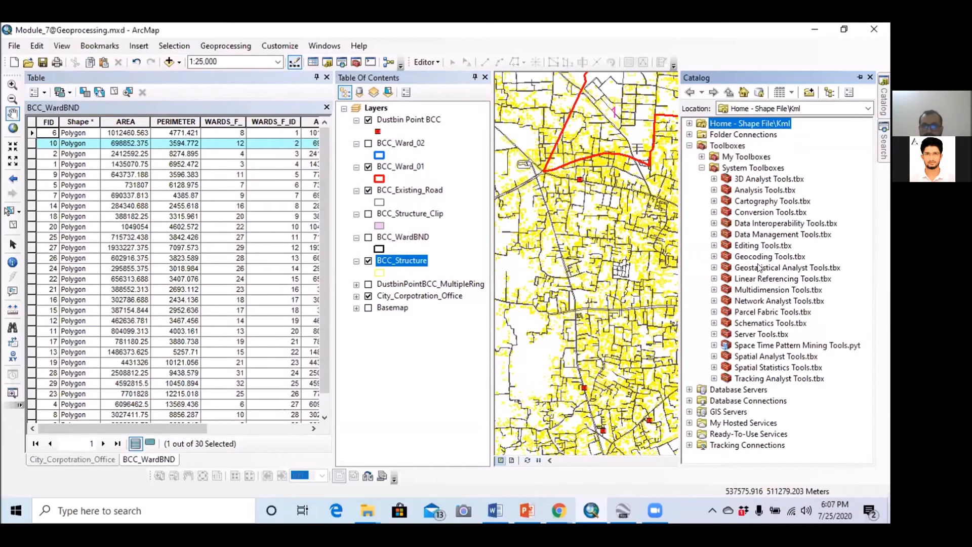
pyautogui.click(714, 190)
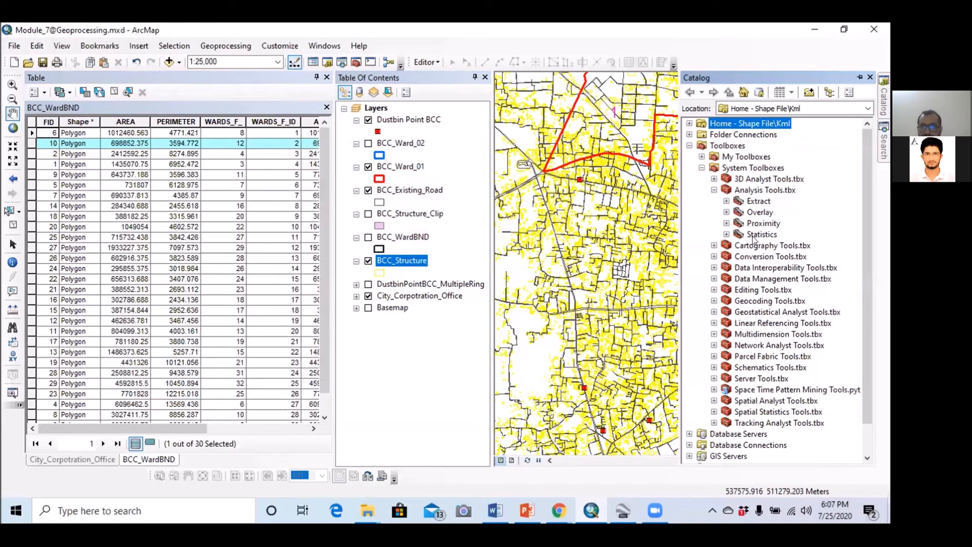
pyautogui.click(727, 223)
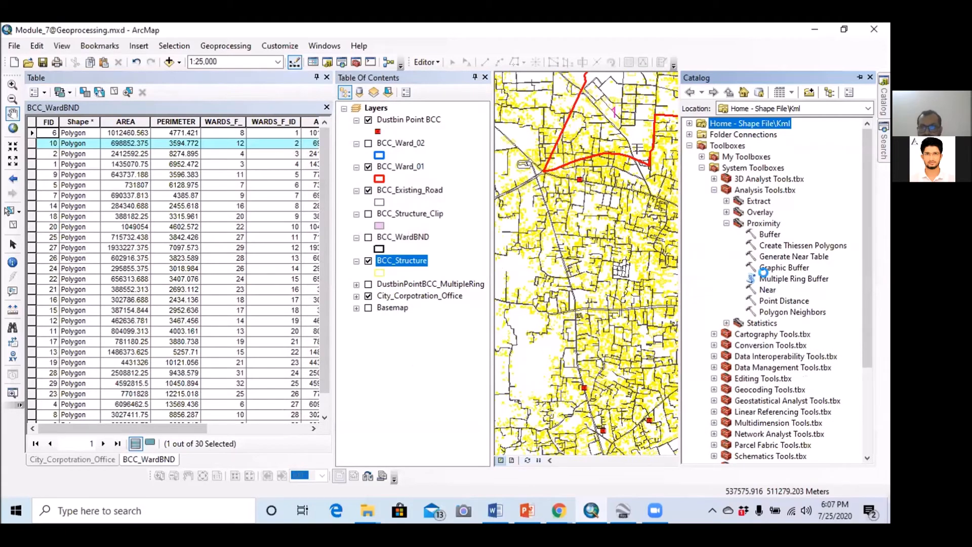
pyautogui.doubleClick(764, 278)
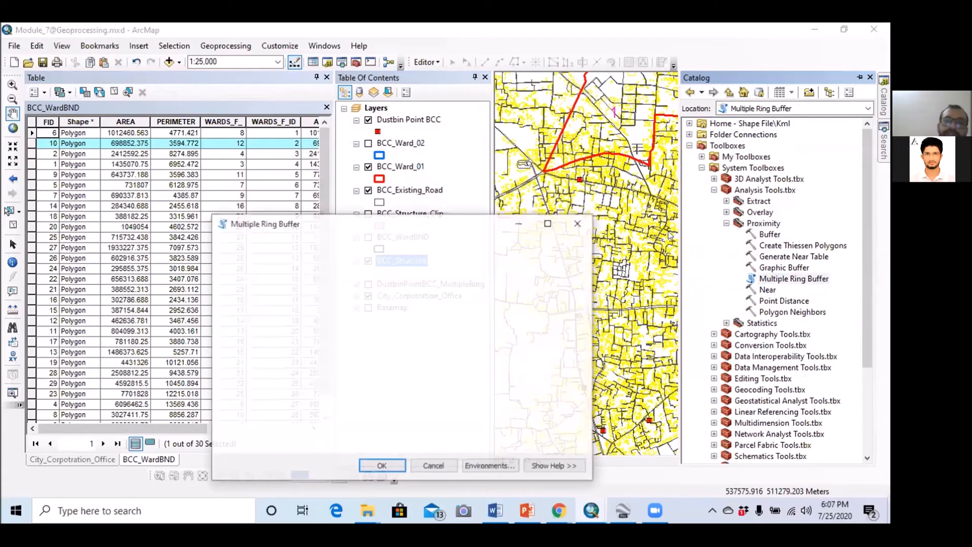
pyautogui.click(540, 261)
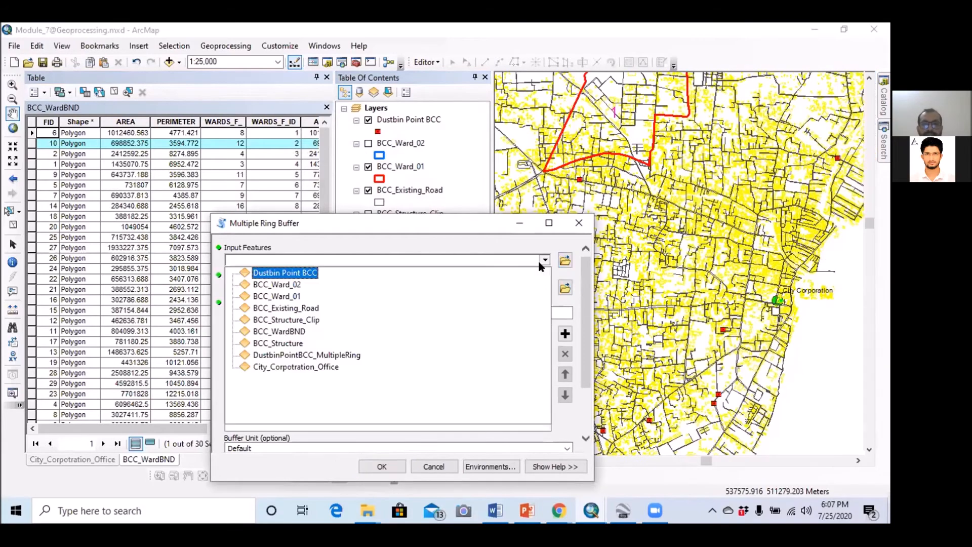
pyautogui.click(297, 276)
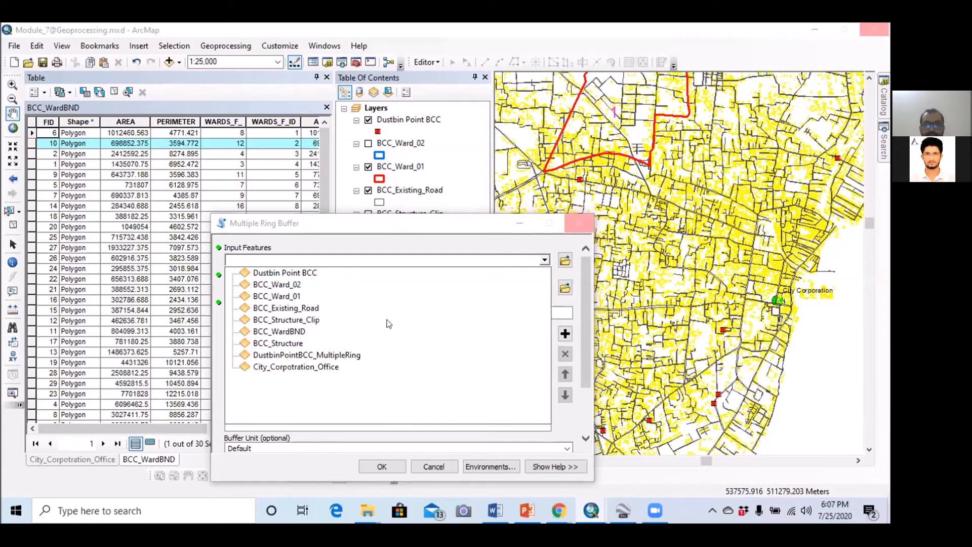
# Step: Try to save the output feature class as DustbinPointBCC_MultipleRing in the Module_7 Geoprocessing folder
pyautogui.moveTo(477, 288); pyautogui.dragTo(380, 291)
pyautogui.hotkey('ctrl', 'c')
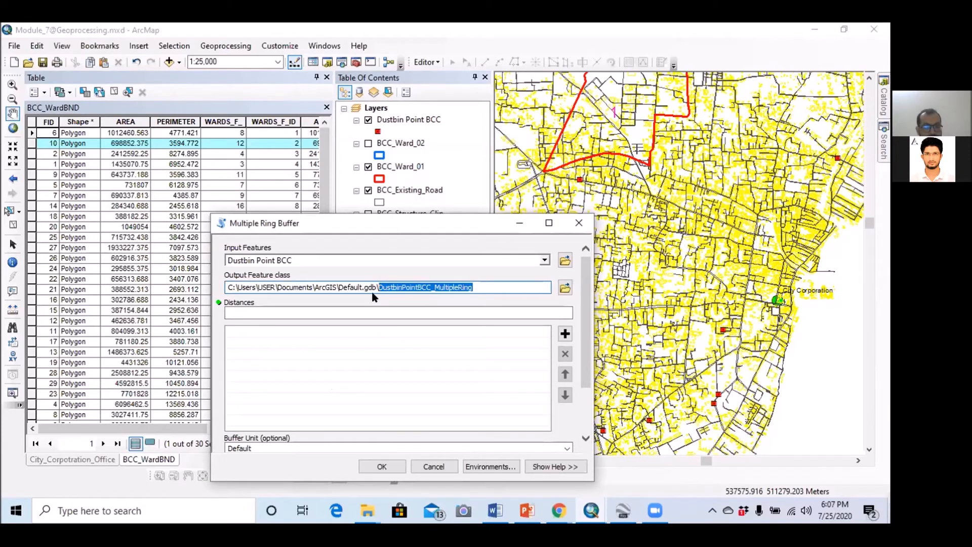
pyautogui.click(566, 289)
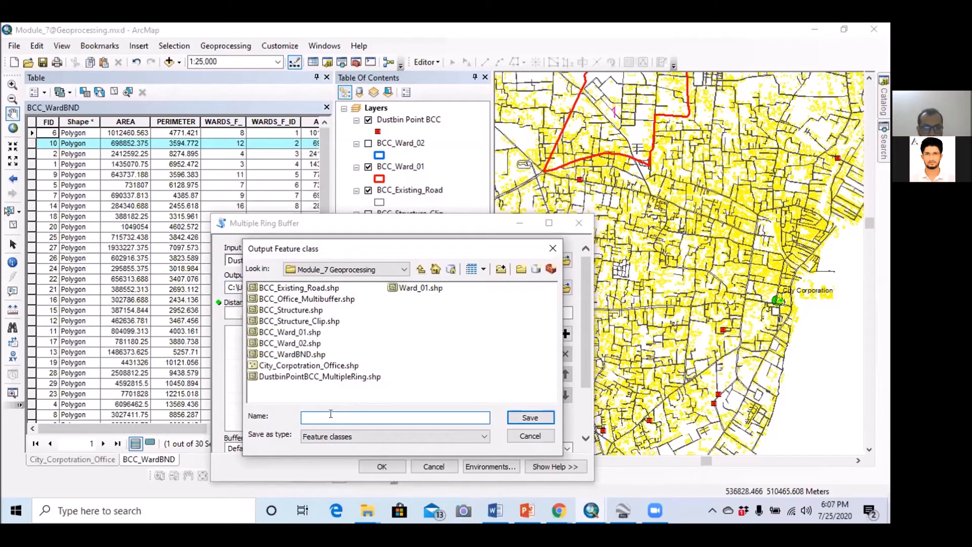
pyautogui.hotkey('ctrl', 'v')
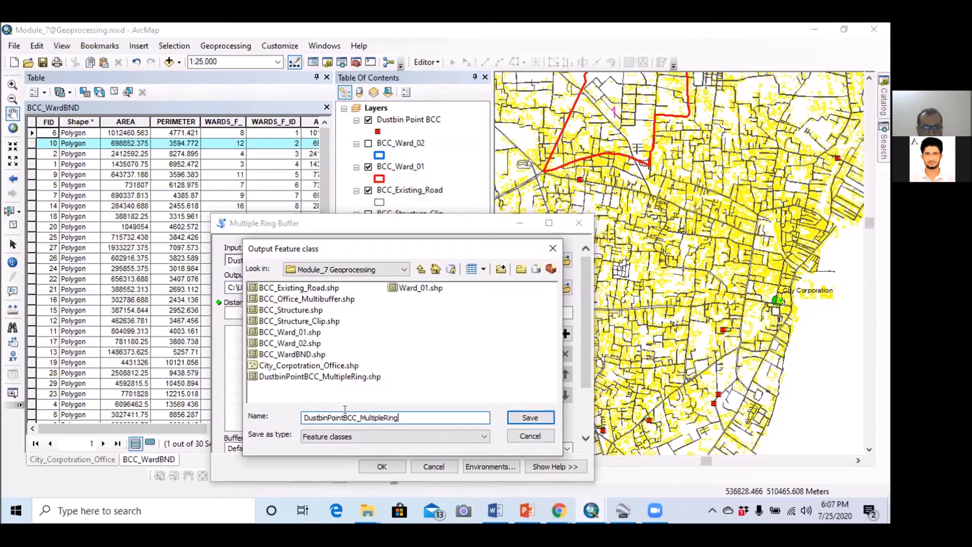
pyautogui.click(529, 418)
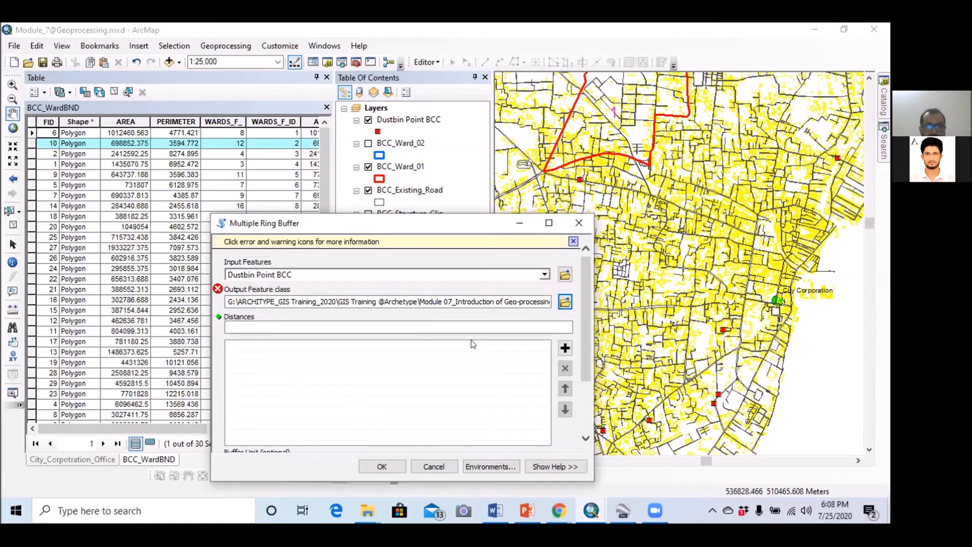
pyautogui.click(565, 302)
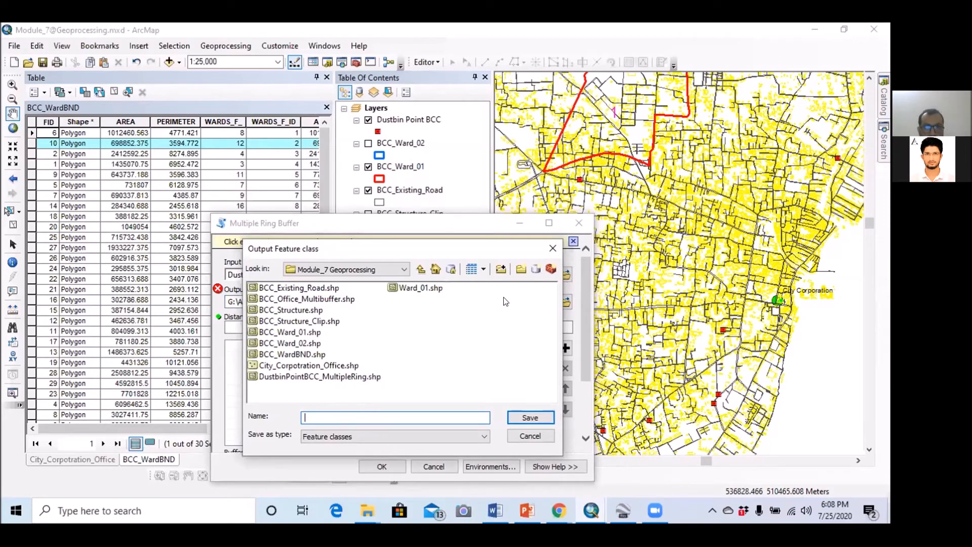
pyautogui.click(554, 248)
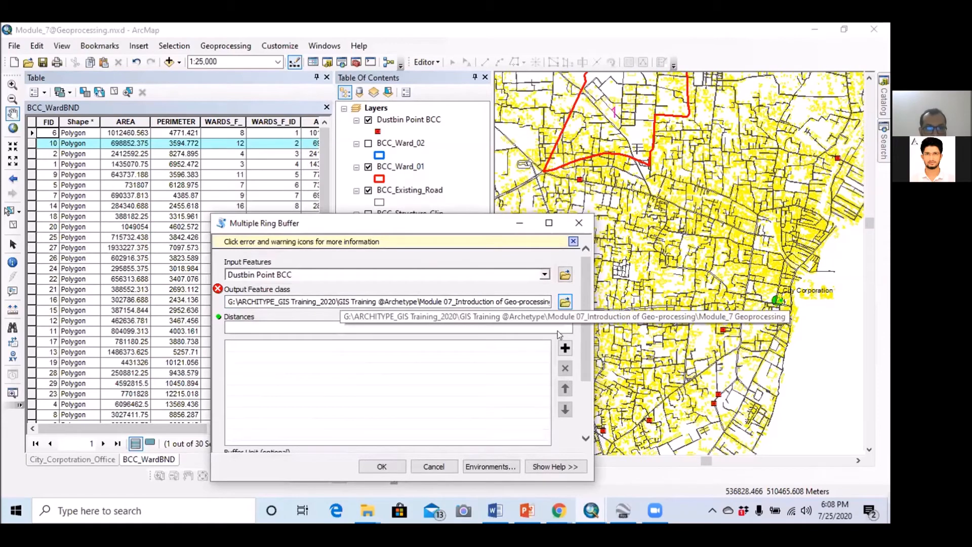
# Step: Save the output feature class in the Module_7 Geoprocessing folder under the name BCC_Multiple_Dustbin
pyautogui.click(564, 303)
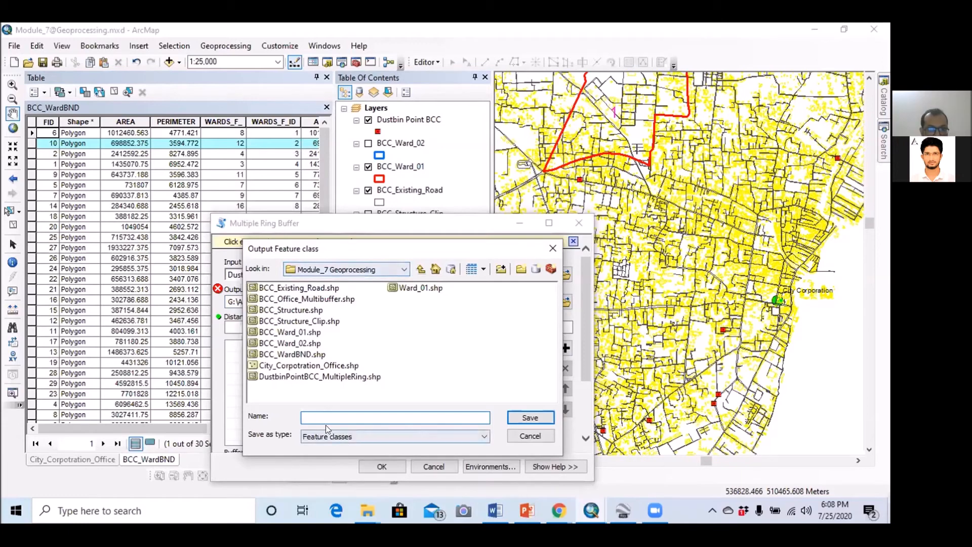
pyautogui.click(313, 416)
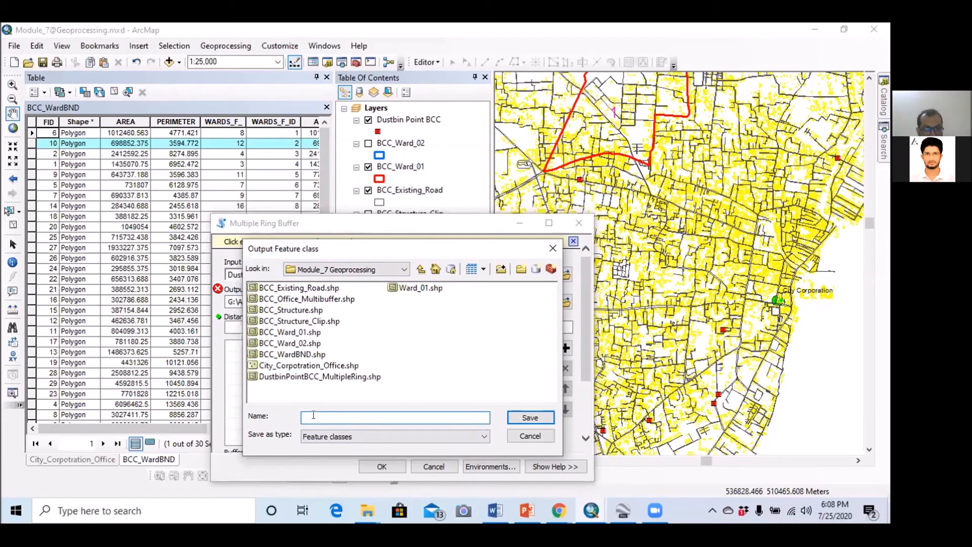
pyautogui.hotkey('ctrl', 'v')
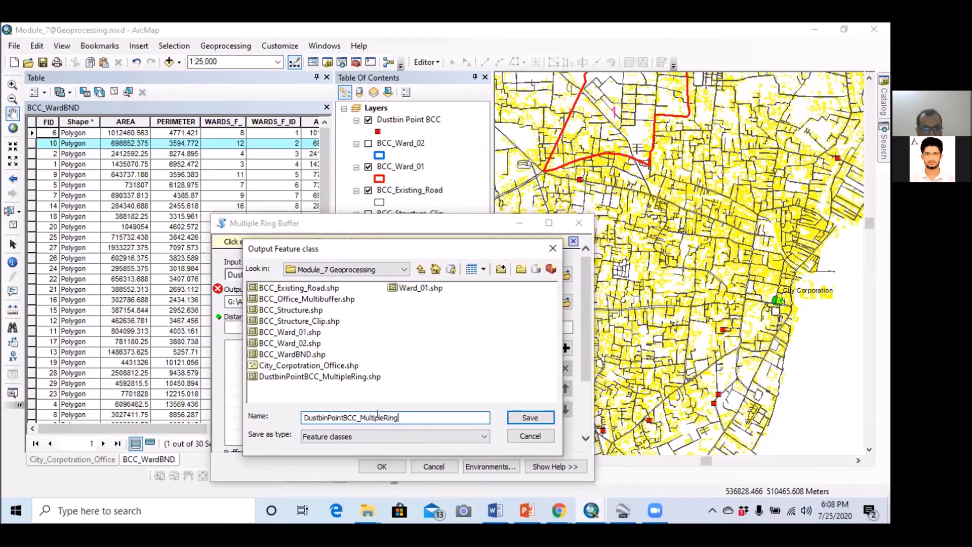
pyautogui.click(343, 417)
pyautogui.press('BackSpace')
pyautogui.press('BackSpace')
pyautogui.press('BackSpace')
pyautogui.press('BackSpace')
pyautogui.press('BackSpace')
pyautogui.press('BackSpace')
pyautogui.press('BackSpace')
pyautogui.press('BackSpace')
pyautogui.press('BackSpace')
pyautogui.press('BackSpace')
pyautogui.press('BackSpace')
pyautogui.press('BackSpace')
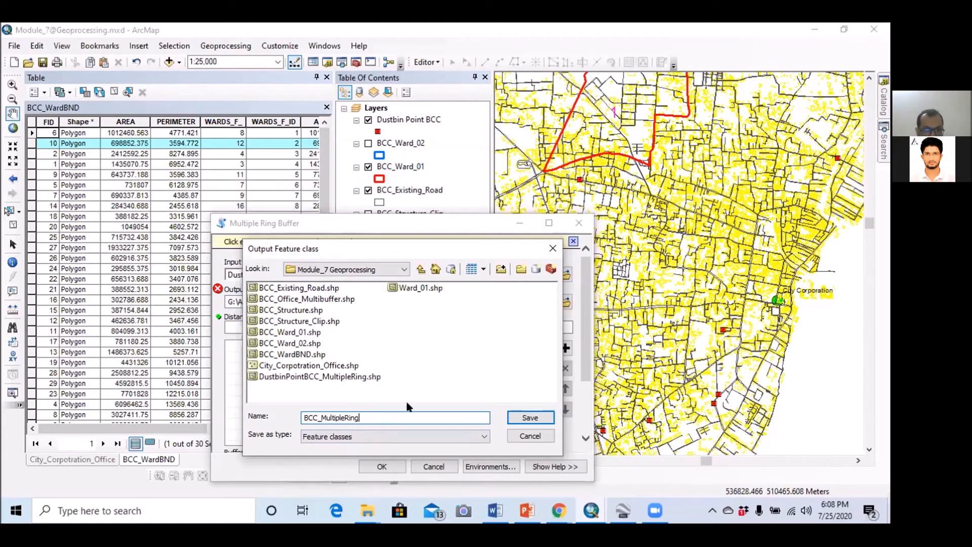
pyautogui.press('BackSpace')
pyautogui.press('BackSpace')
pyautogui.press('BackSpace')
pyautogui.press('BackSpace')
pyautogui.press('BackSpace')
pyautogui.press('BackSpace')
pyautogui.press('BackSpace')
pyautogui.press('BackSpace')
pyautogui.press('BackSpace')
pyautogui.write('Mul_')
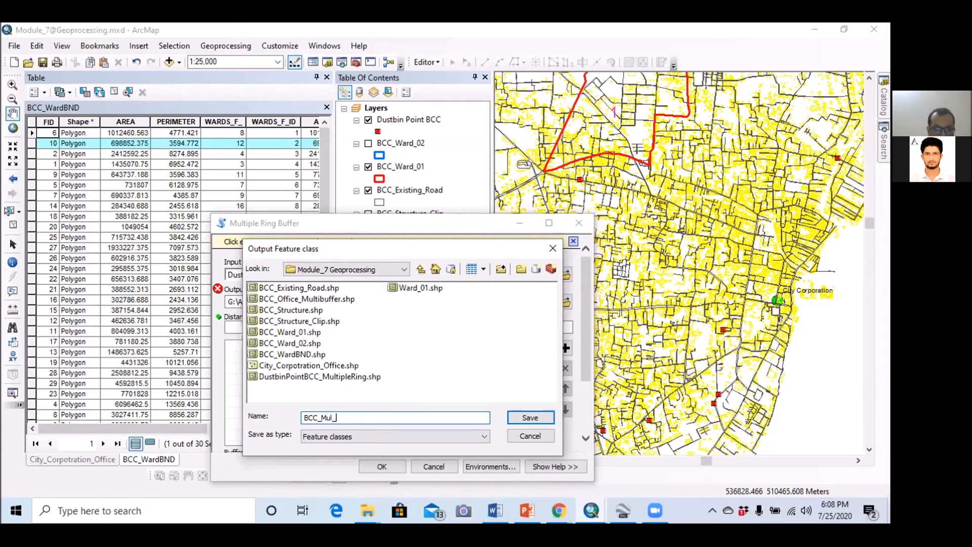
pyautogui.press('BackSpace')
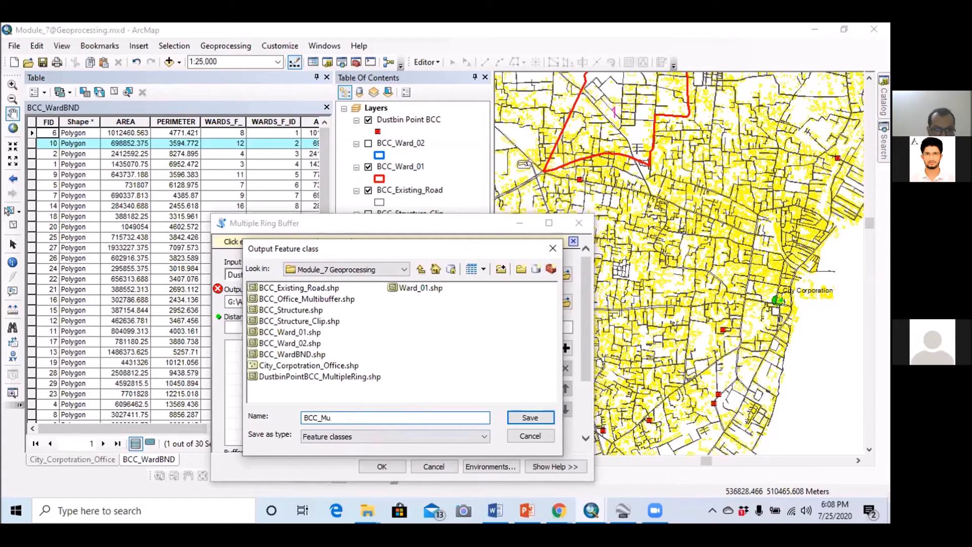
pyautogui.write('ltiple_Dustbin')
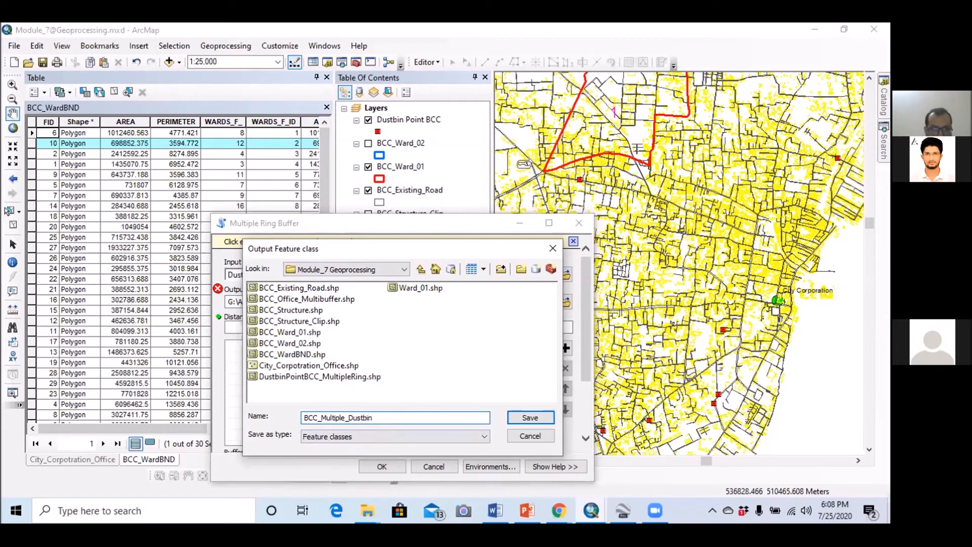
pyautogui.click(530, 418)
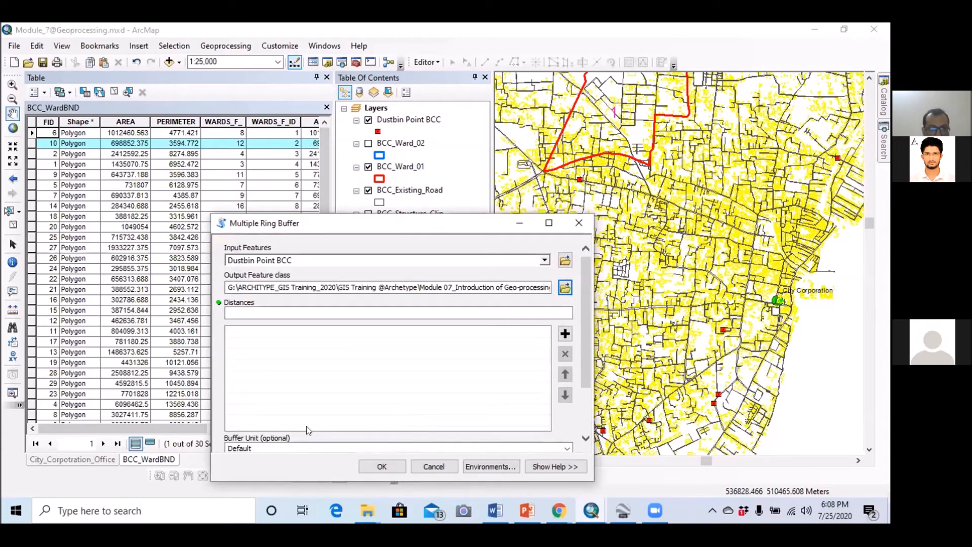
# Step: Add 100, 200 and 300 to the list of buffer distances
pyautogui.click(561, 312)
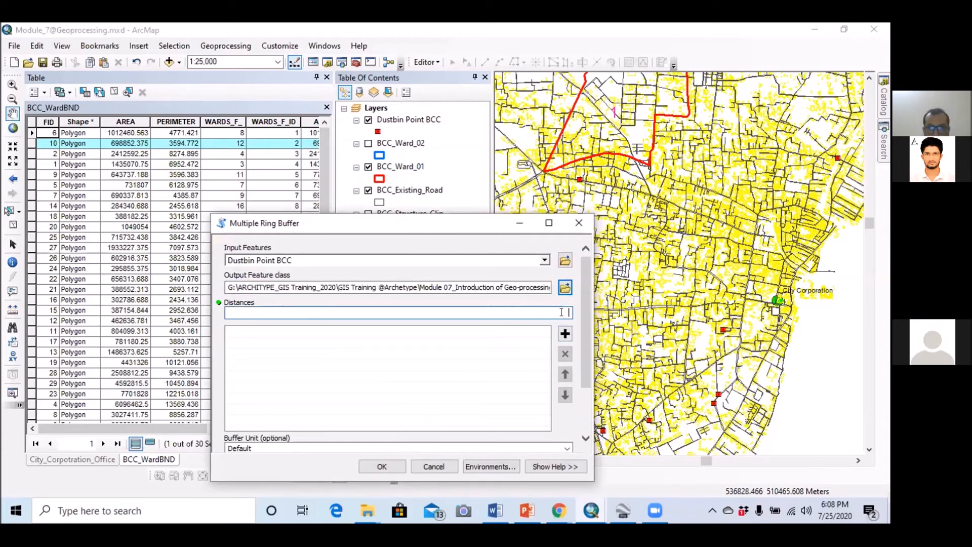
pyautogui.write('100')
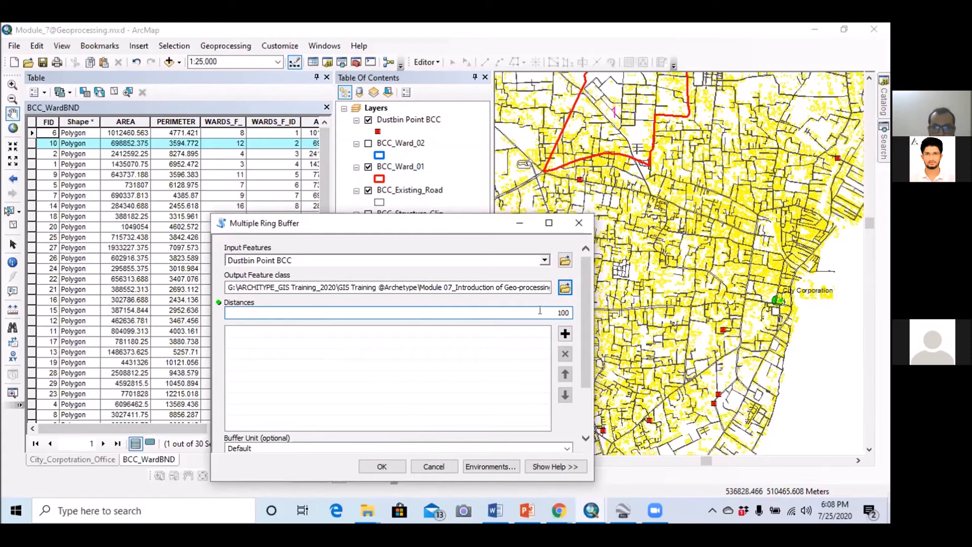
pyautogui.click(565, 333)
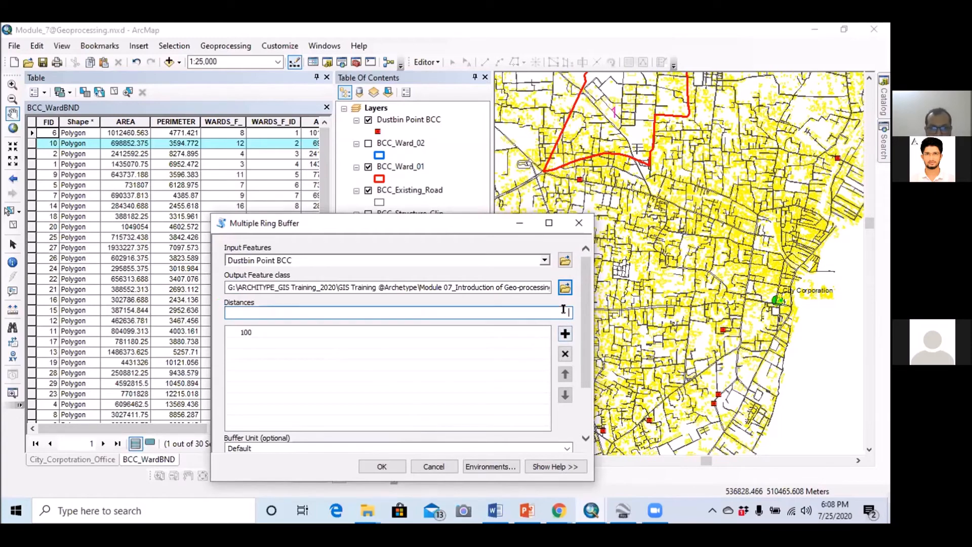
pyautogui.write('200')
pyautogui.click(565, 333)
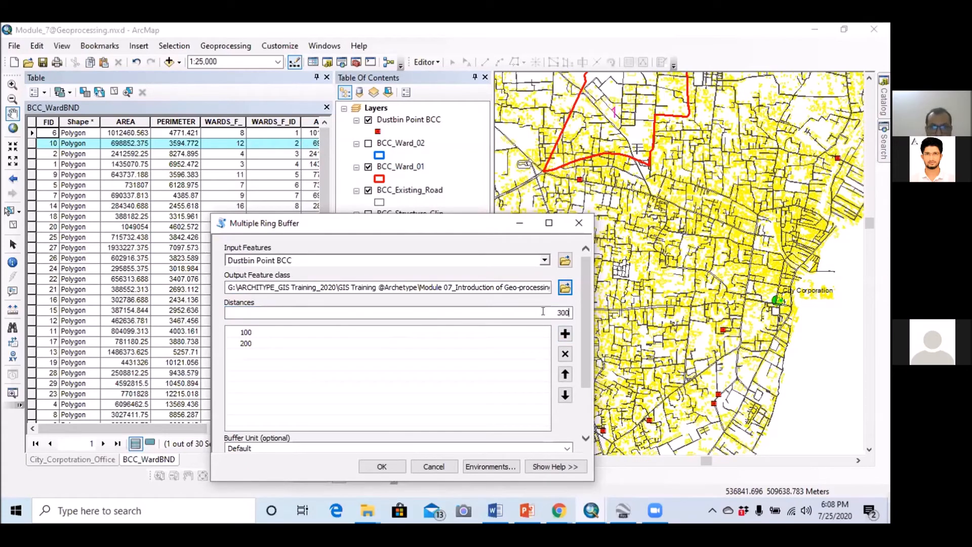
pyautogui.click(566, 333)
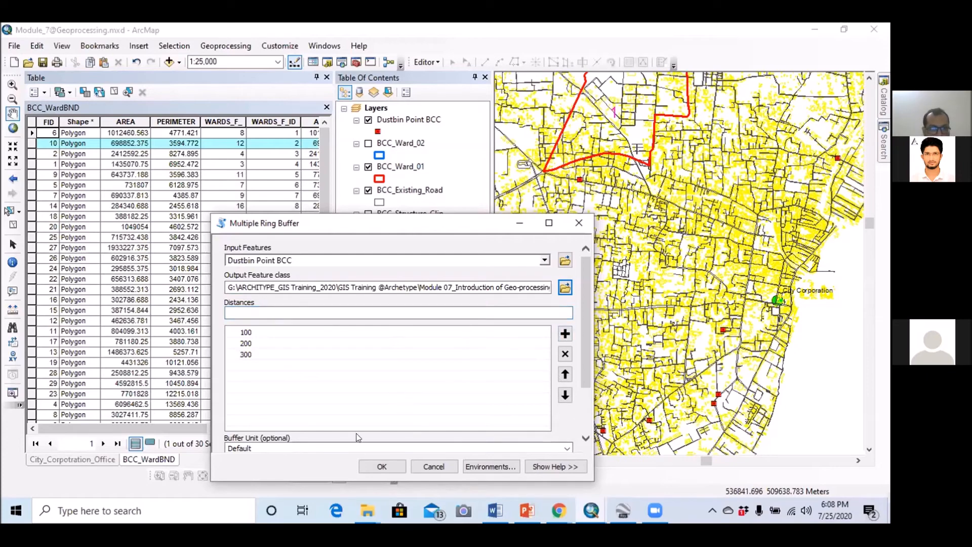
# Step: Set the buffer unit to Meters and the dissolve option to NONE, and run the Multiple Ring Buffer
pyautogui.scroll(-3, 576, 357)
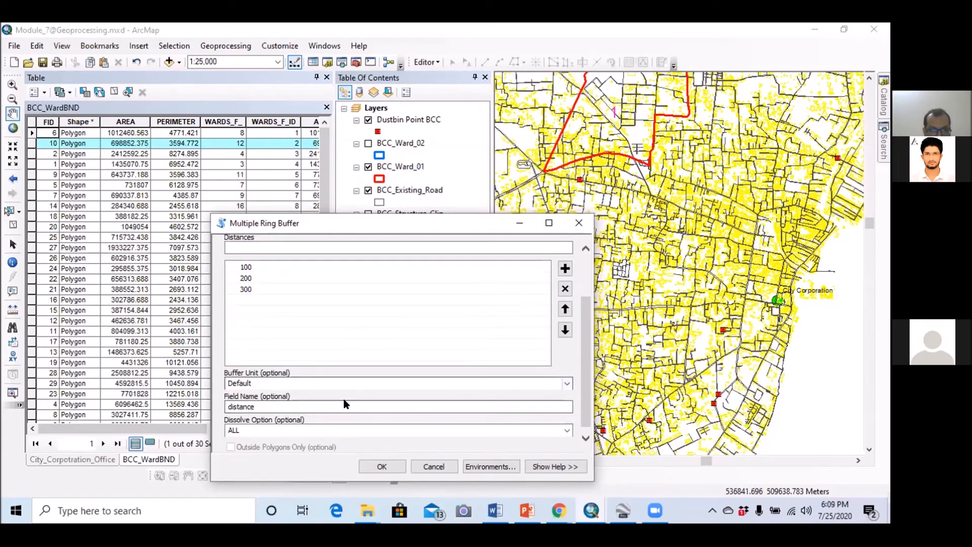
pyautogui.click(567, 384)
pyautogui.click(566, 384)
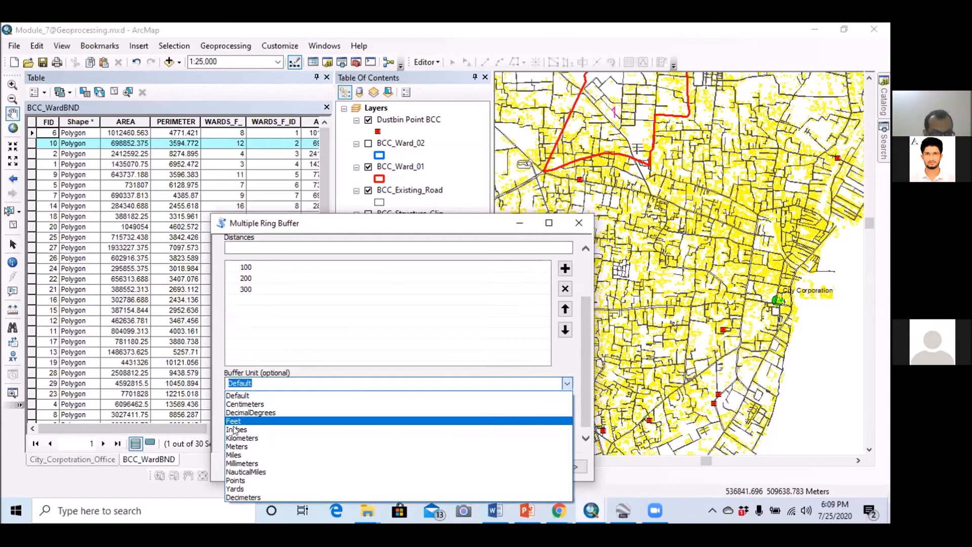
pyautogui.click(236, 447)
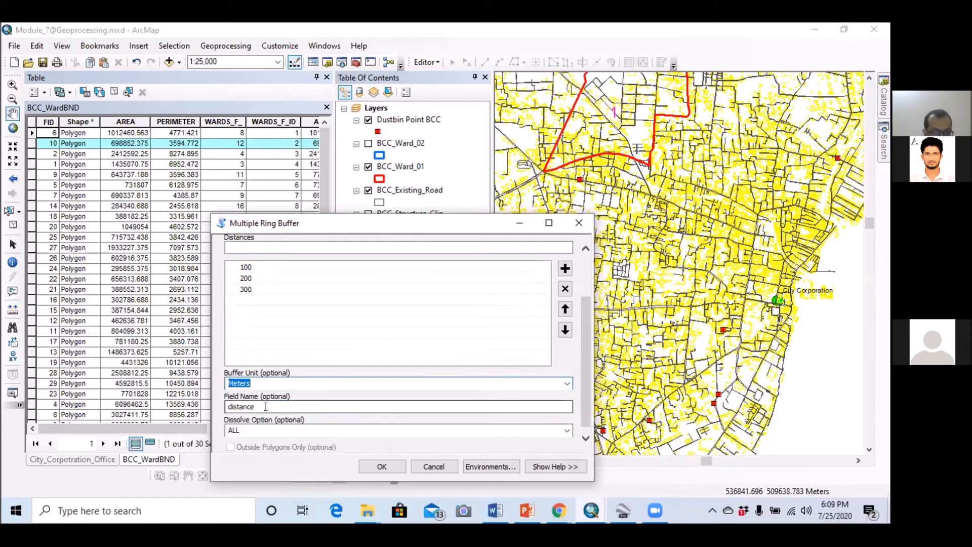
pyautogui.scroll(-1, 588, 397)
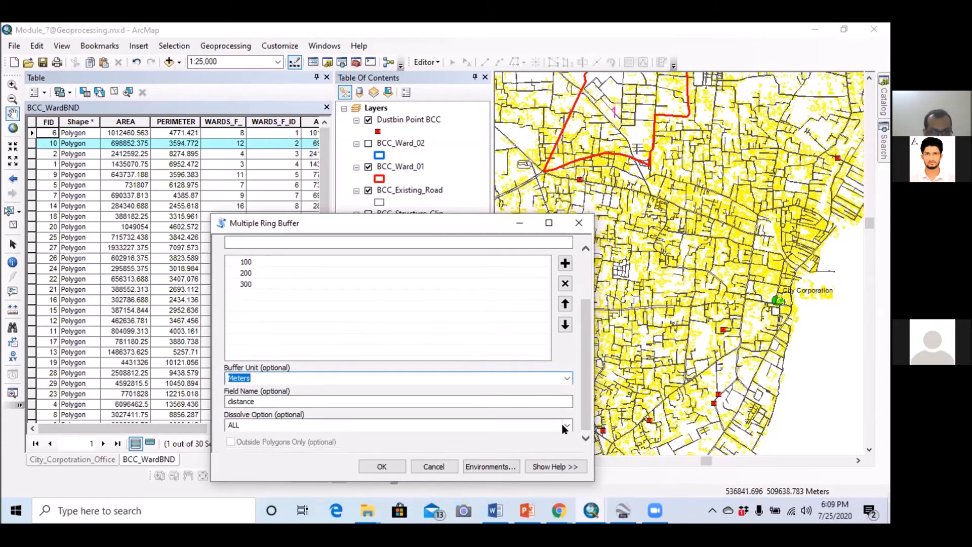
pyautogui.click(256, 426)
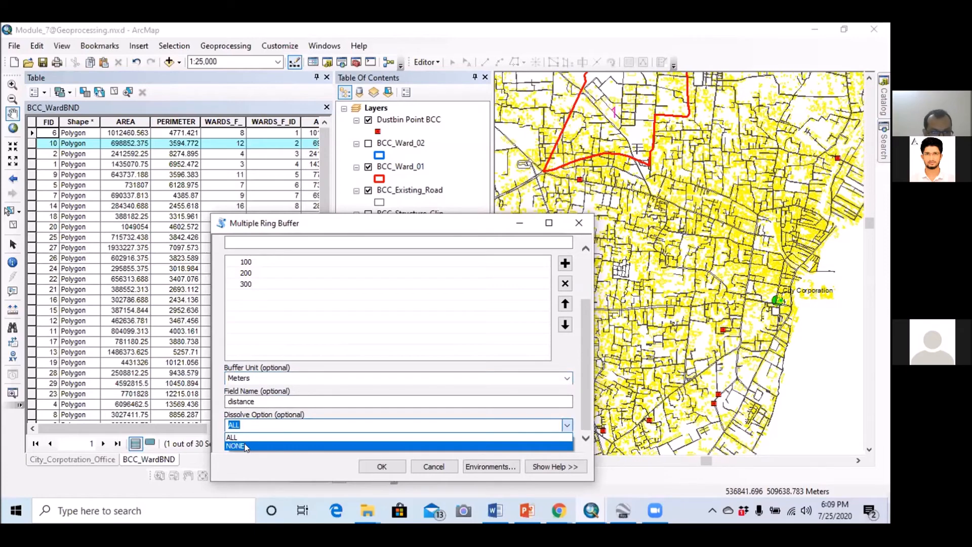
pyautogui.click(246, 447)
pyautogui.click(381, 464)
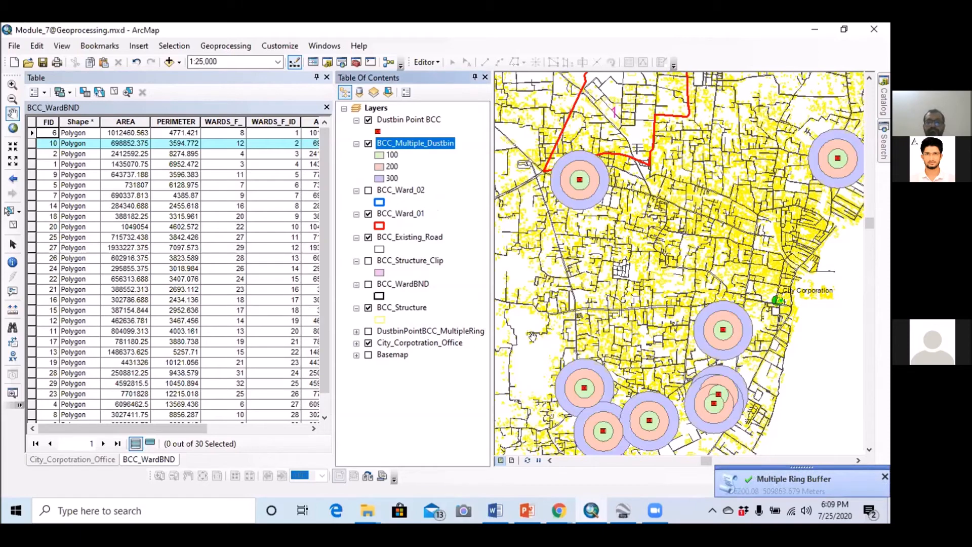
# Step: Look over the dustbin buffer rings, expand the City_Corpotration_Office legend and view that layer's label properties without changing them
pyautogui.moveTo(583, 188); pyautogui.dragTo(548, 124)
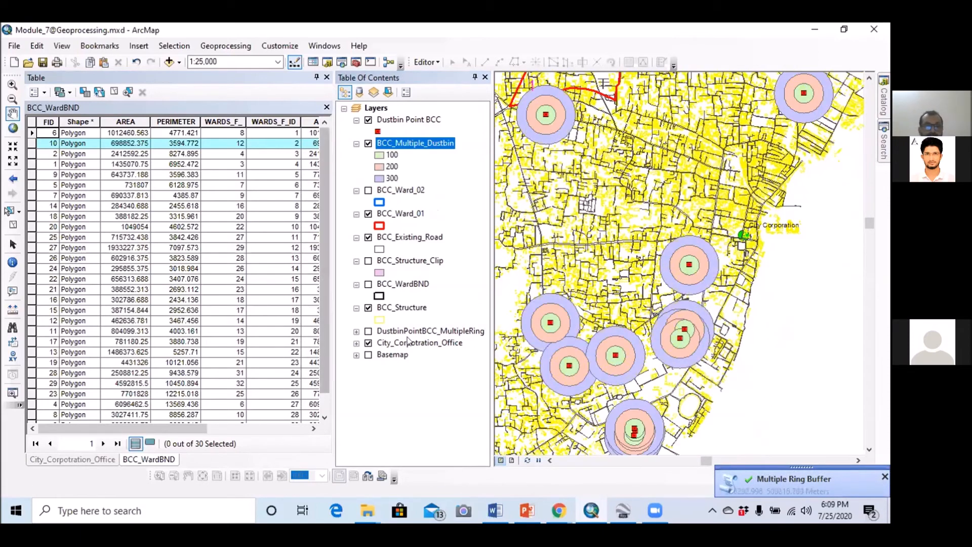
pyautogui.click(358, 344)
pyautogui.click(409, 343)
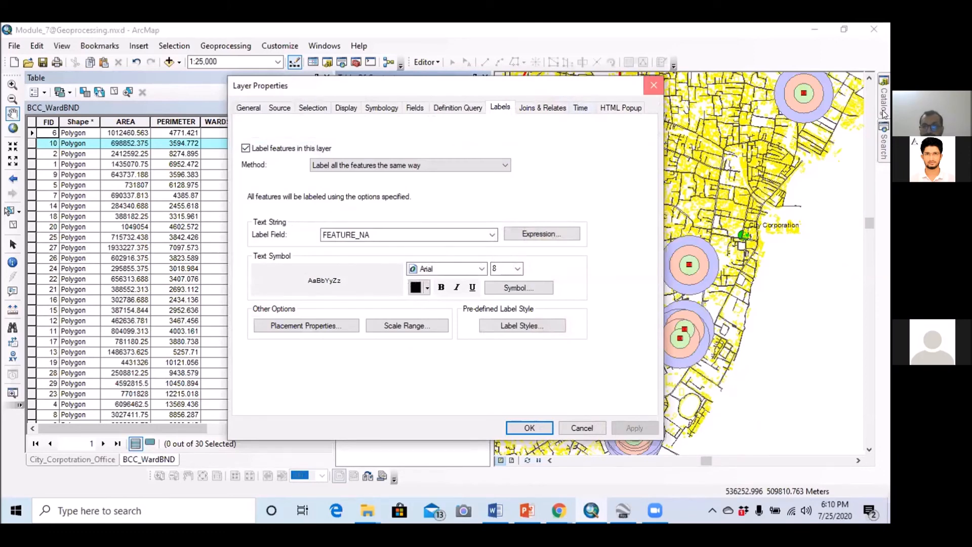
pyautogui.click(654, 85)
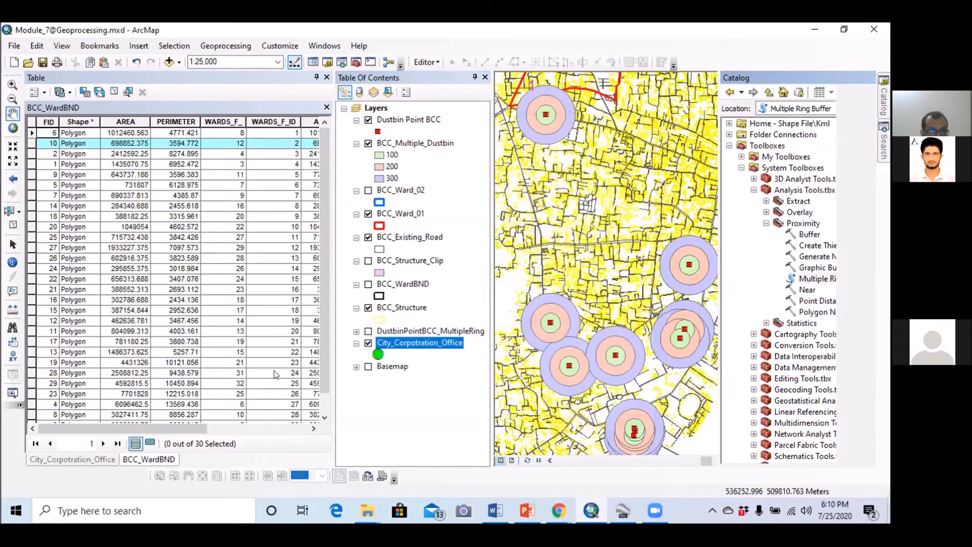
# Step: Set City_Corpotration_Office as the Multiple Ring Buffer input and save the output in Module_7 Geoprocessing as City_Corpotration_Office_Mul
pyautogui.click(475, 260)
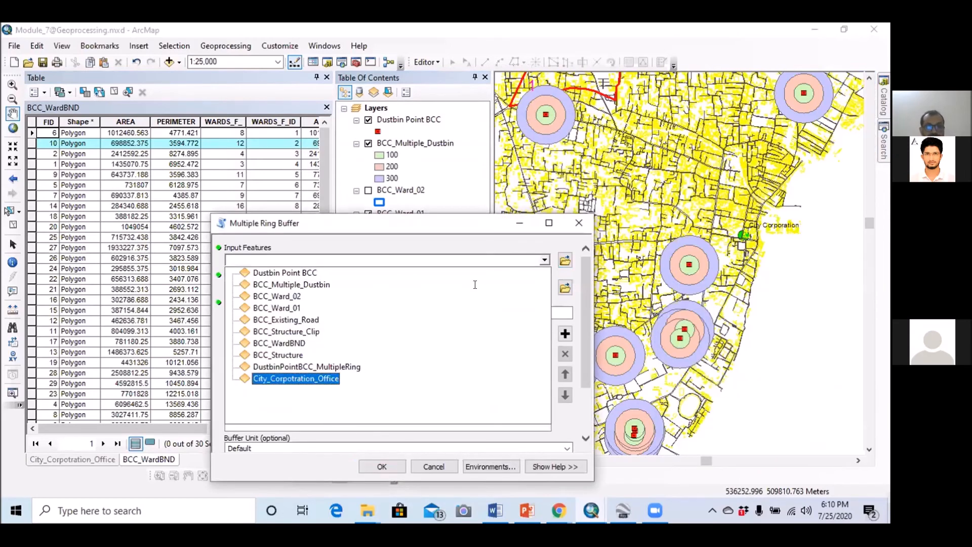
pyautogui.press('Return')
pyautogui.moveTo(475, 287); pyautogui.dragTo(381, 286)
pyautogui.hotkey('ctrl', 'c')
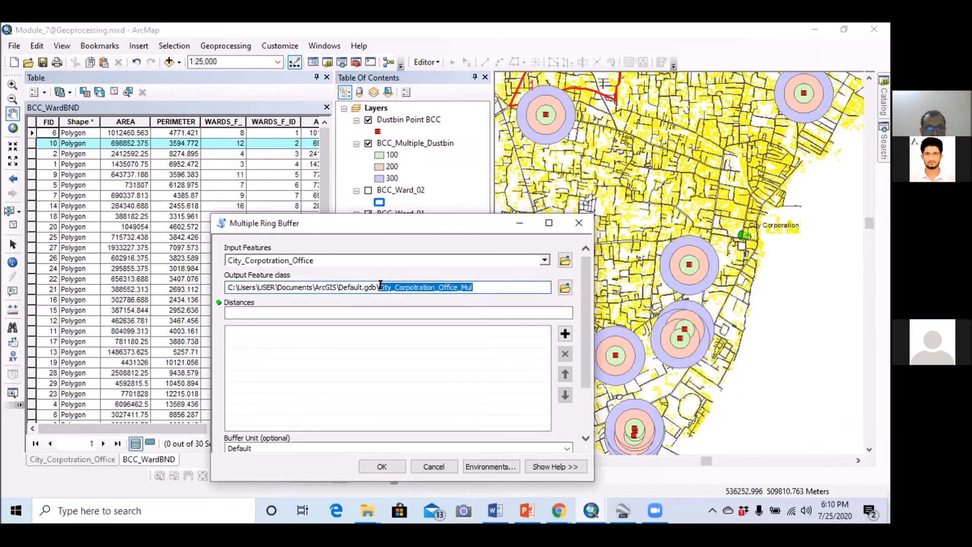
pyautogui.click(384, 325)
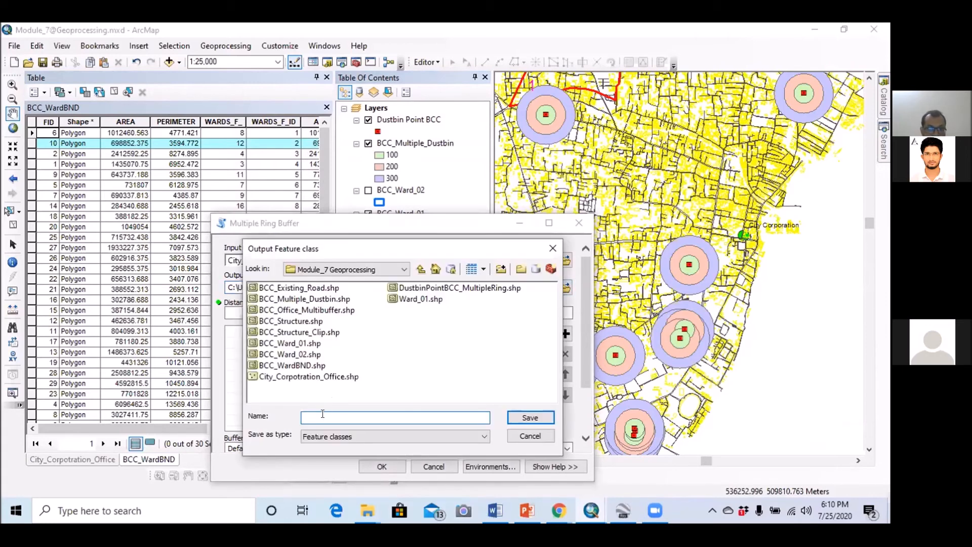
pyautogui.hotkey('ctrl', 'v')
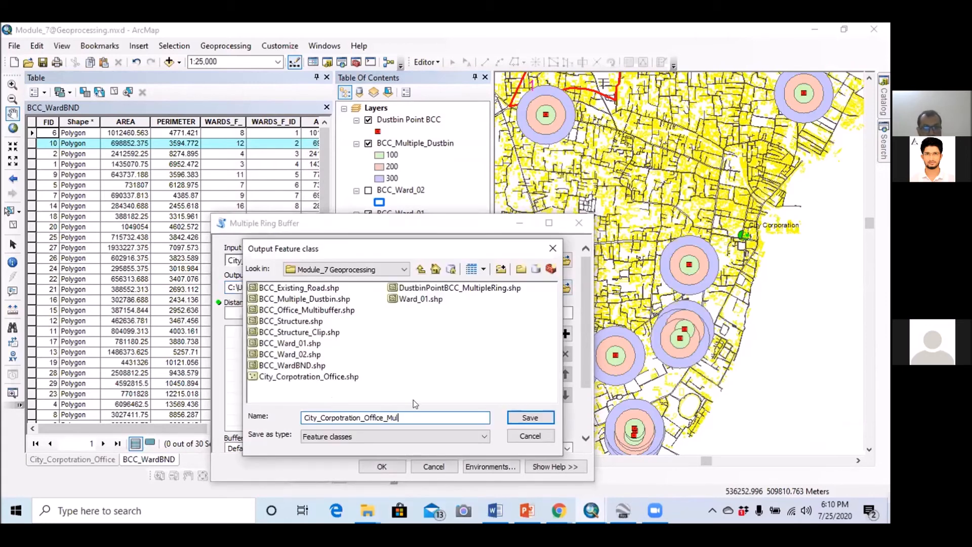
pyautogui.click(516, 417)
# Step: Add 250, 500, 750 and 1000 to the list of buffer distances for the city corporation office
pyautogui.click(532, 312)
pyautogui.write('1')
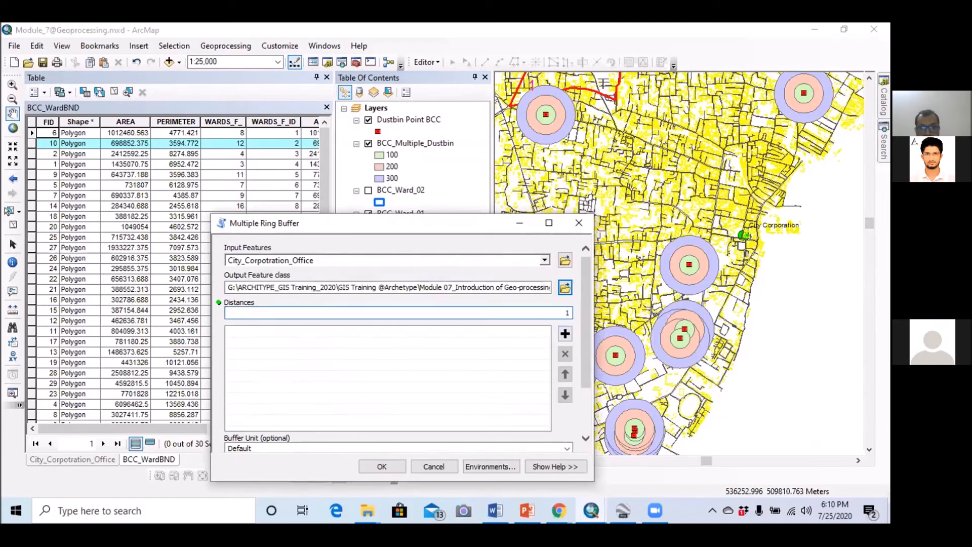
pyautogui.press('BackSpace')
pyautogui.write('250')
pyautogui.click(565, 333)
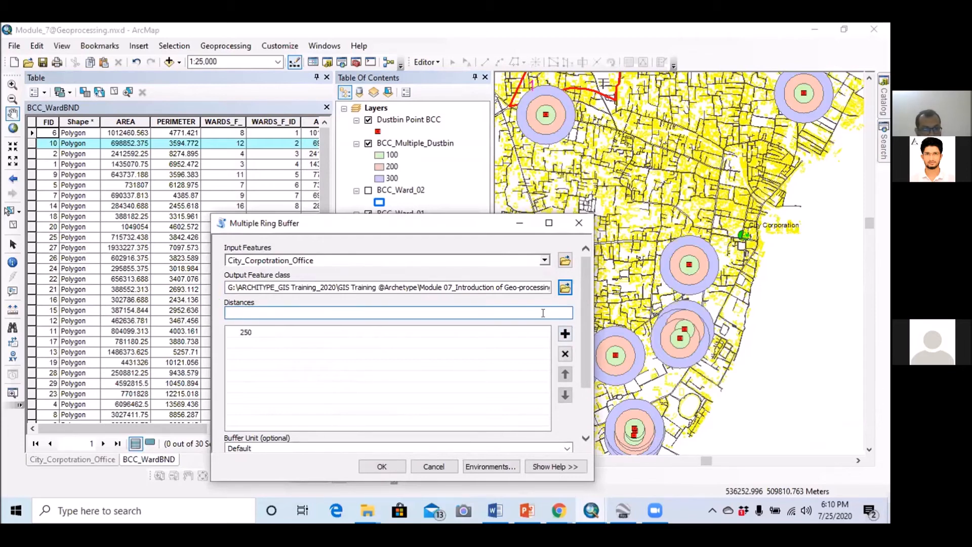
pyautogui.click(565, 334)
pyautogui.write('750')
pyautogui.click(565, 334)
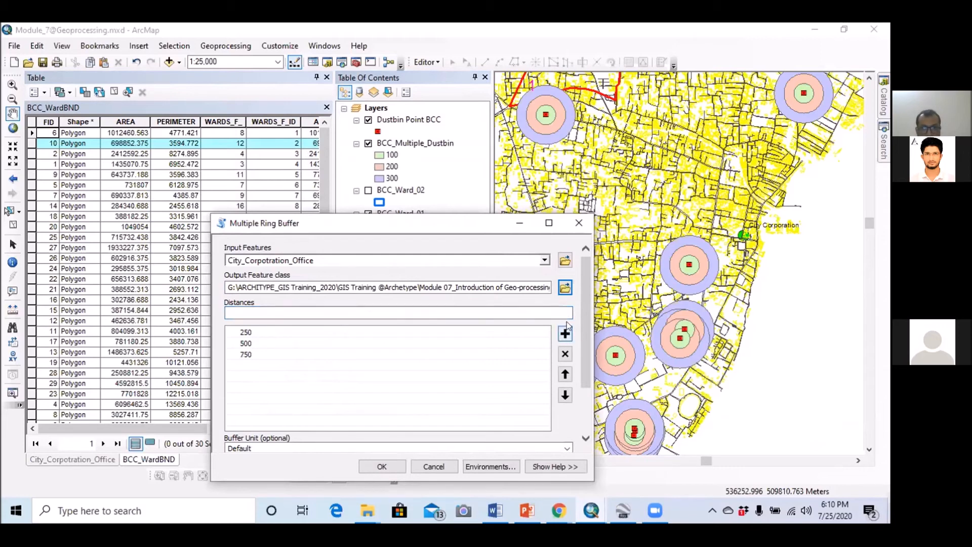
pyautogui.write('1000')
pyautogui.click(565, 334)
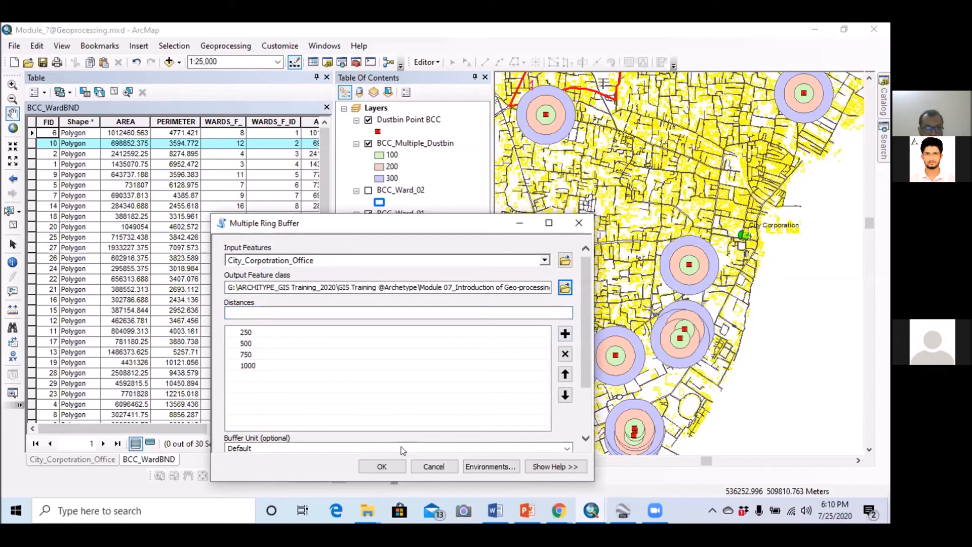
# Step: Set the buffer unit to Meters, keep the dissolve option ALL, and run the Multiple Ring Buffer
pyautogui.scroll(-3, 582, 361)
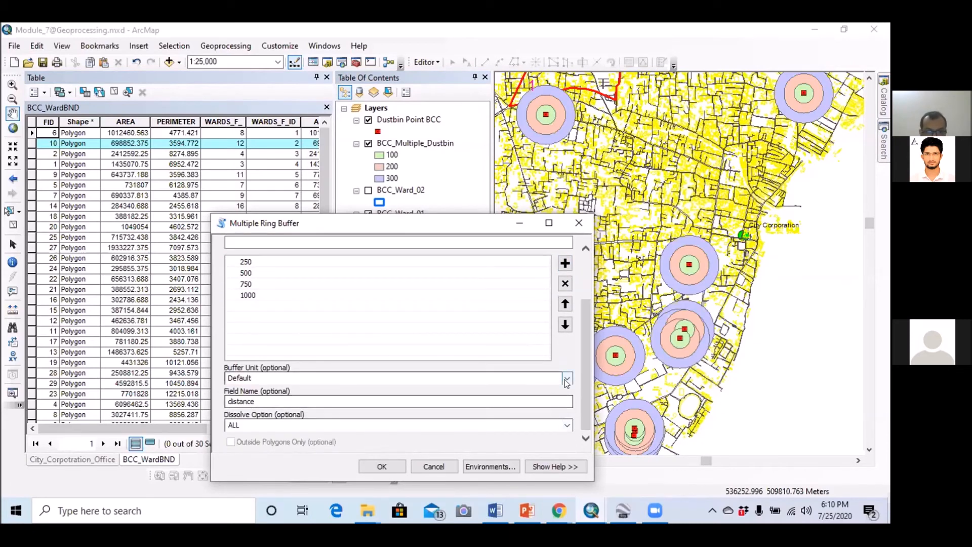
pyautogui.click(566, 379)
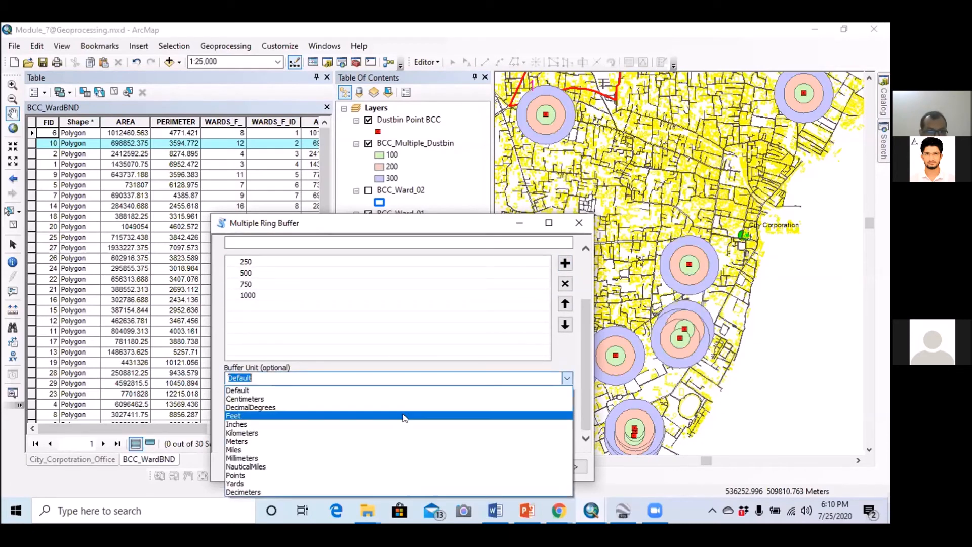
pyautogui.click(237, 442)
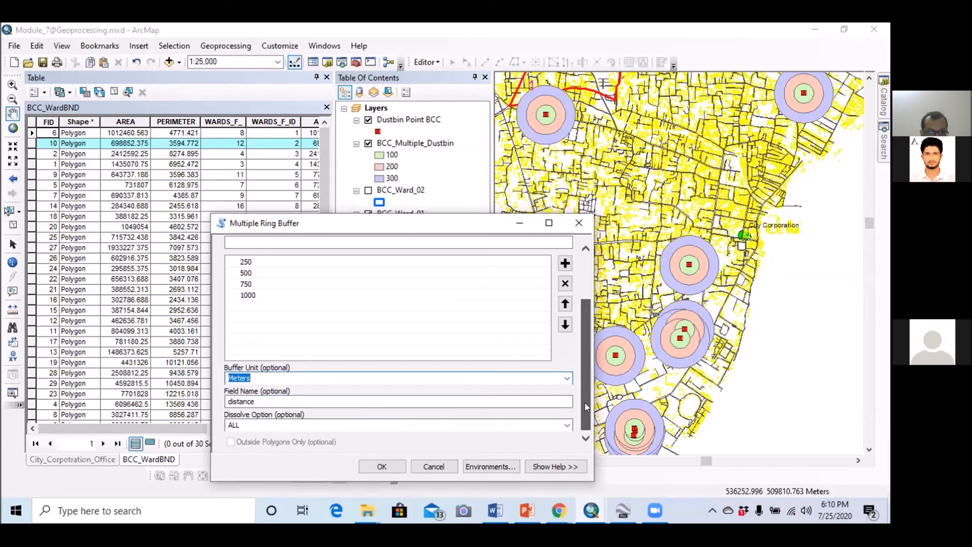
pyautogui.click(567, 426)
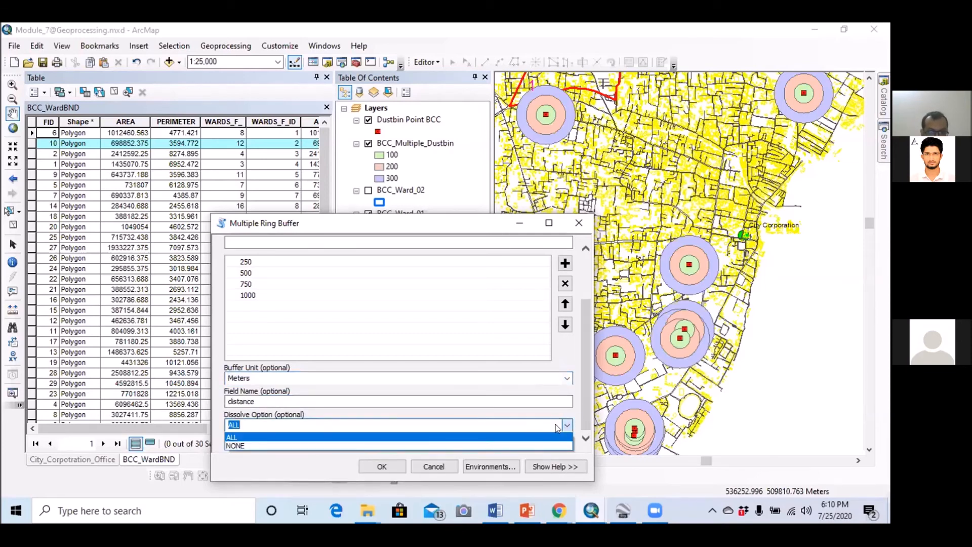
pyautogui.click(557, 426)
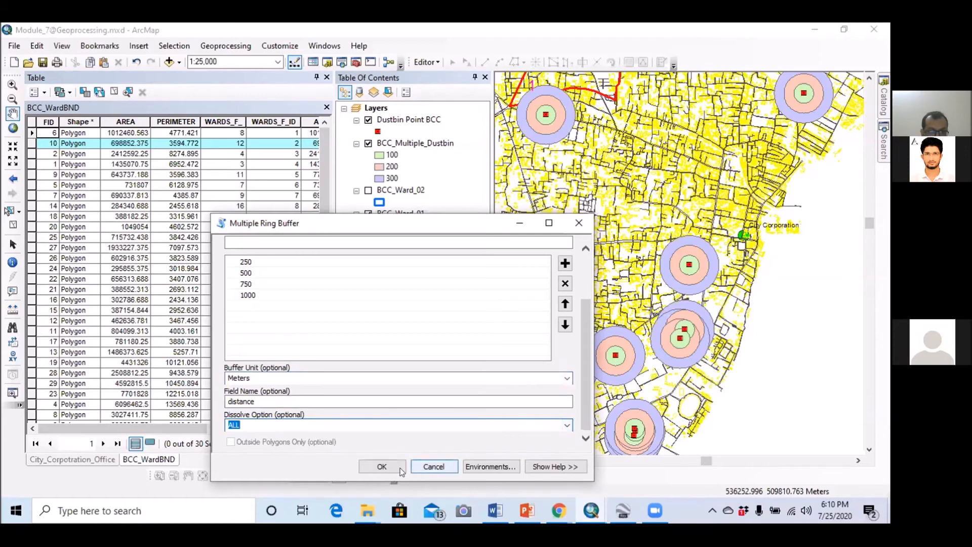
pyautogui.click(399, 467)
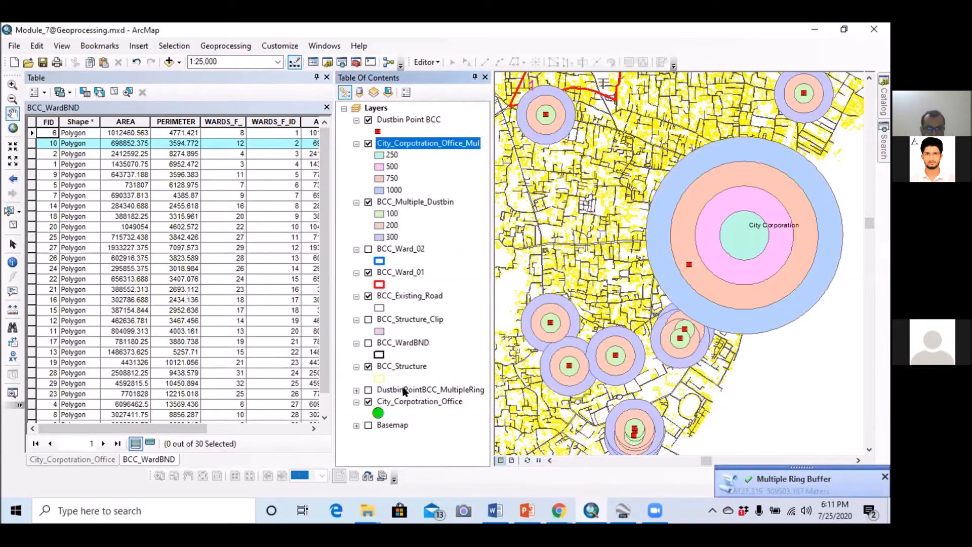
# Step: Move the City_Corpotration_Office_Mul layer below City_Corpotration_Office and set its transparency to 60%
pyautogui.moveTo(415, 145); pyautogui.dragTo(411, 417)
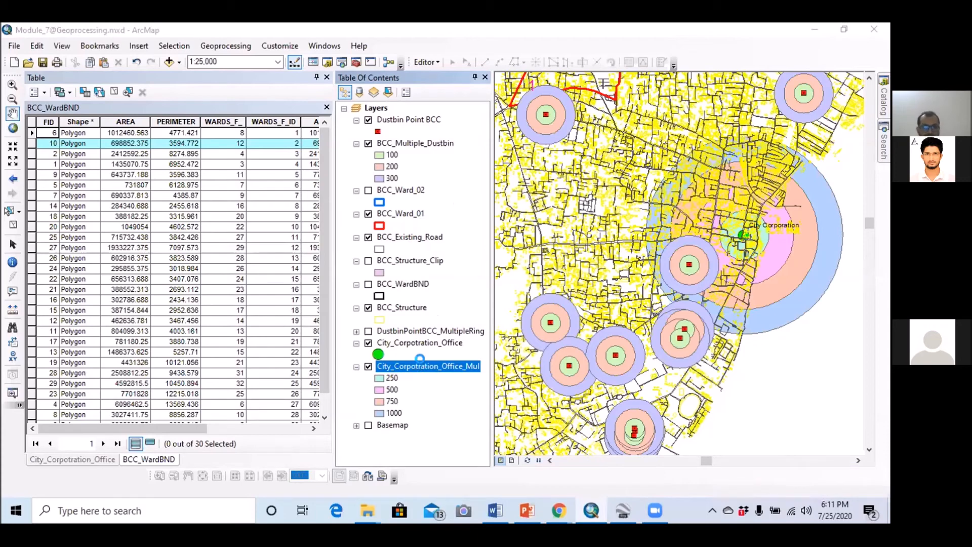
pyautogui.doubleClick(420, 365)
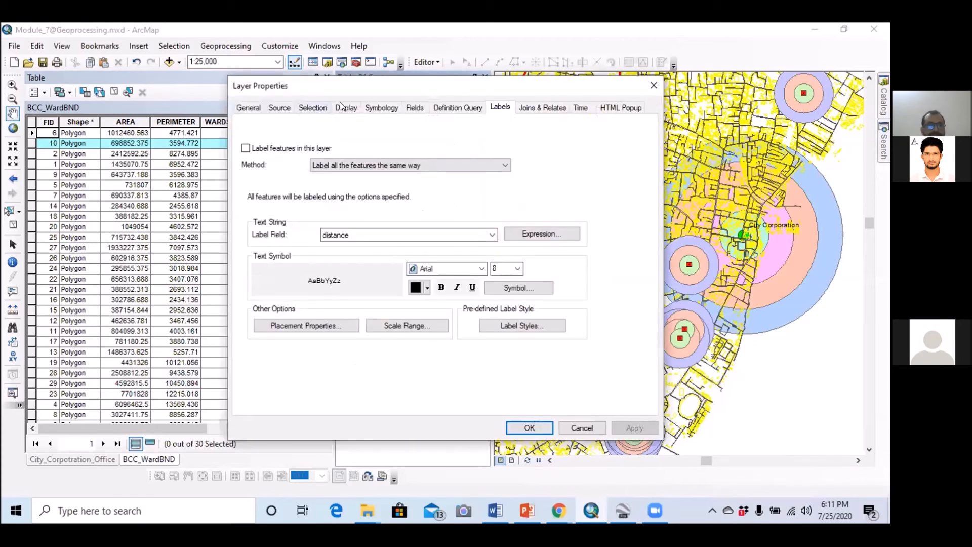
pyautogui.click(344, 108)
pyautogui.doubleClick(349, 136)
pyautogui.write('60')
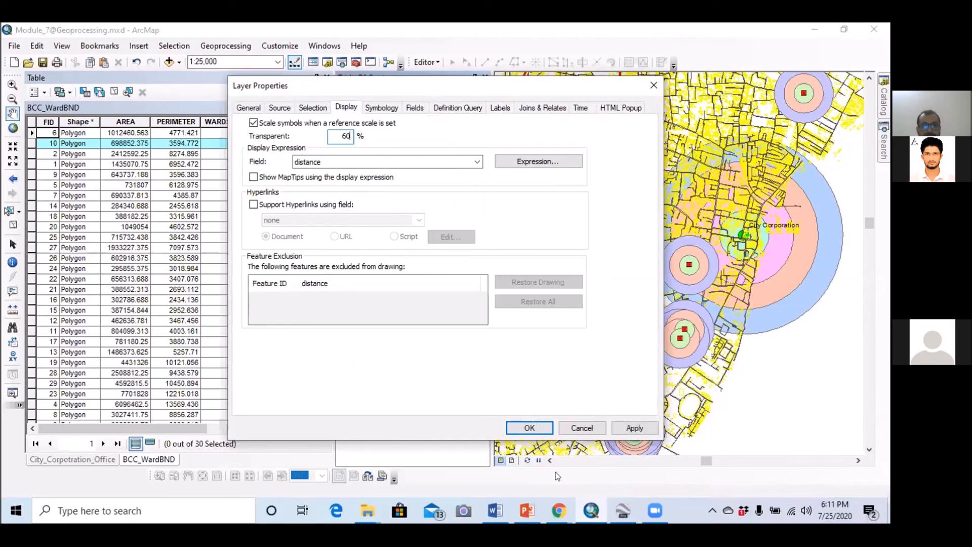
pyautogui.click(529, 428)
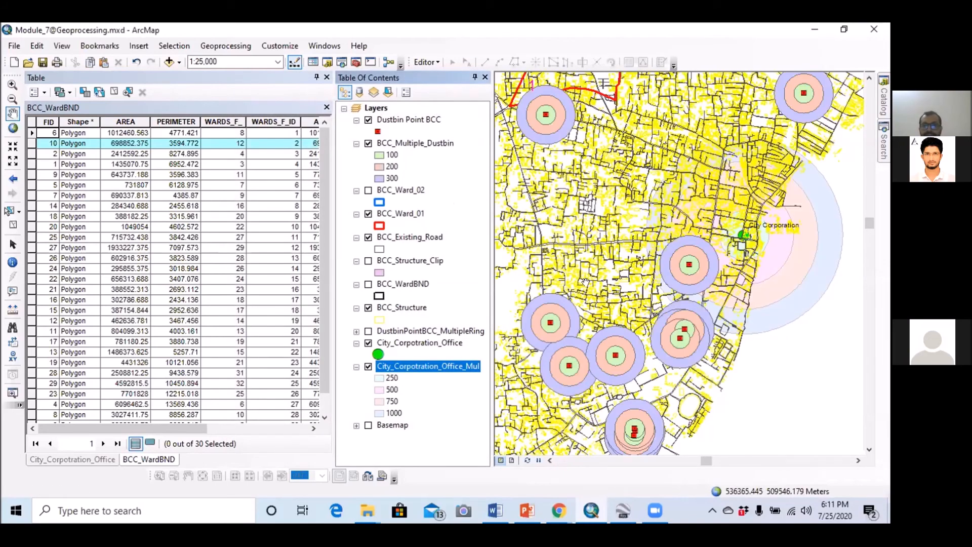
# Step: Set the transparency of the BCC_Multiple_Dustbin layer to 50%
pyautogui.click(392, 144)
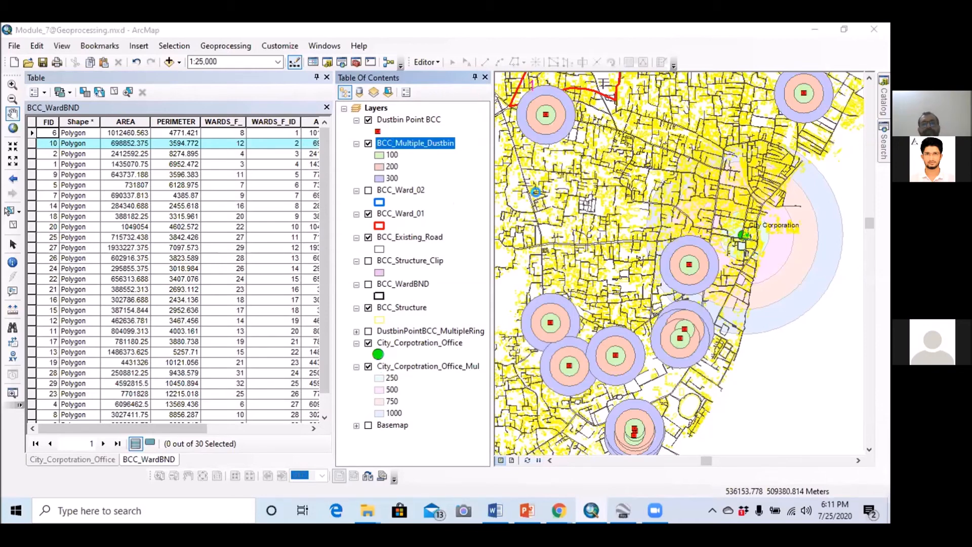
pyautogui.doubleClick(420, 144)
pyautogui.moveTo(348, 160); pyautogui.dragTo(357, 161)
pyautogui.write('50')
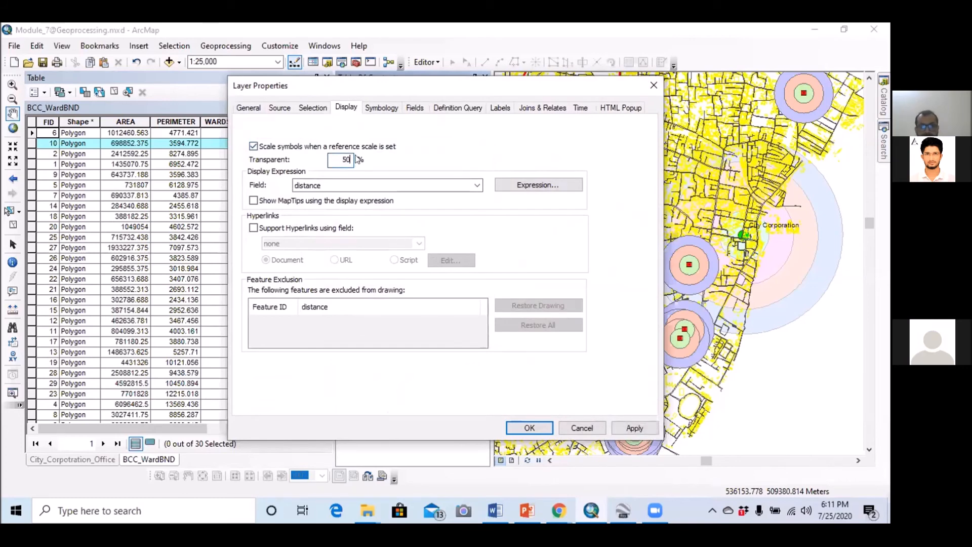
pyautogui.click(514, 428)
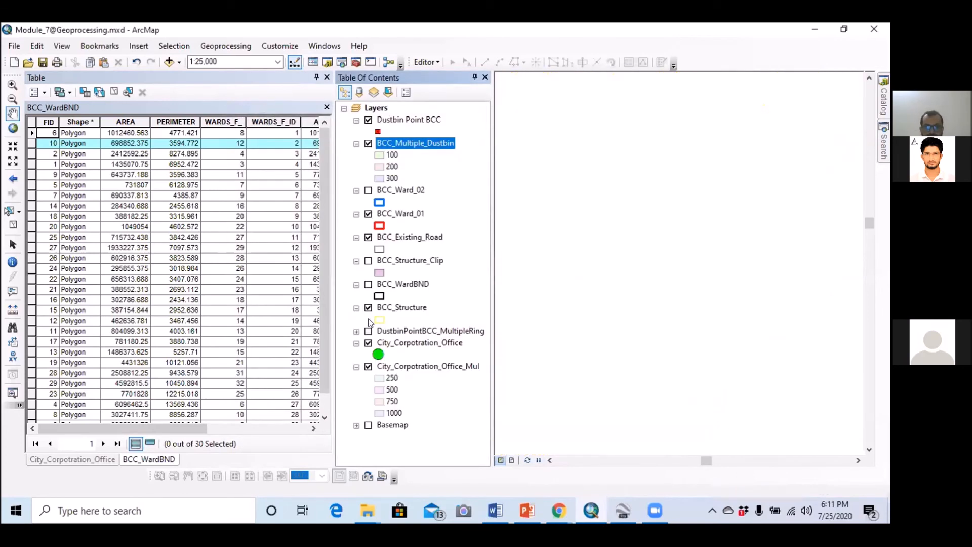
# Step: Turn on the Basemap layer and expand its group, closing the attribute table to enlarge the map
pyautogui.click(369, 426)
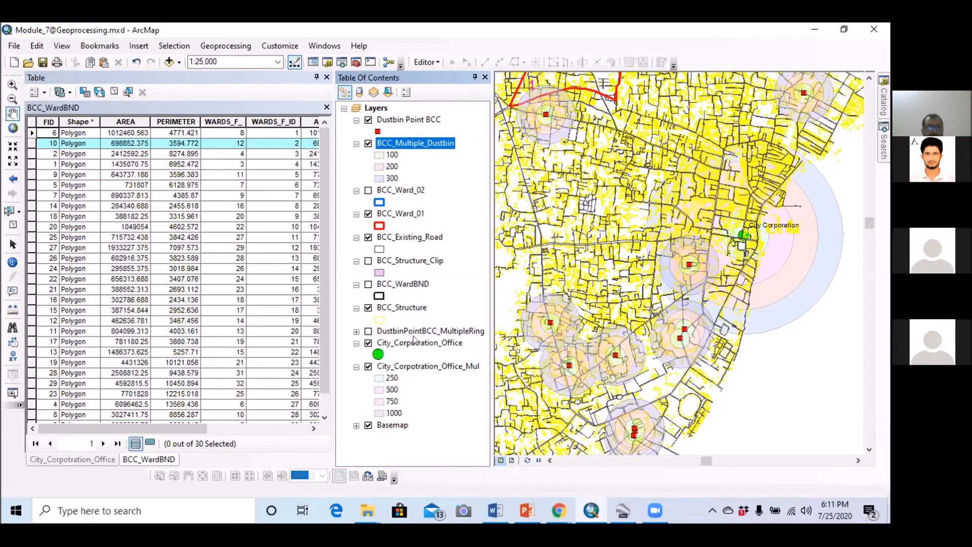
pyautogui.click(326, 78)
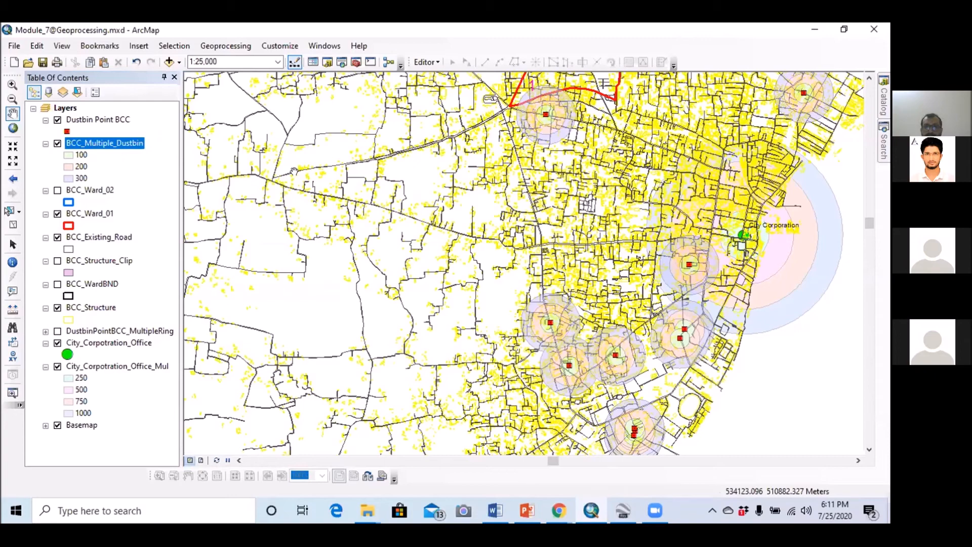
pyautogui.scroll(-1, 512, 198)
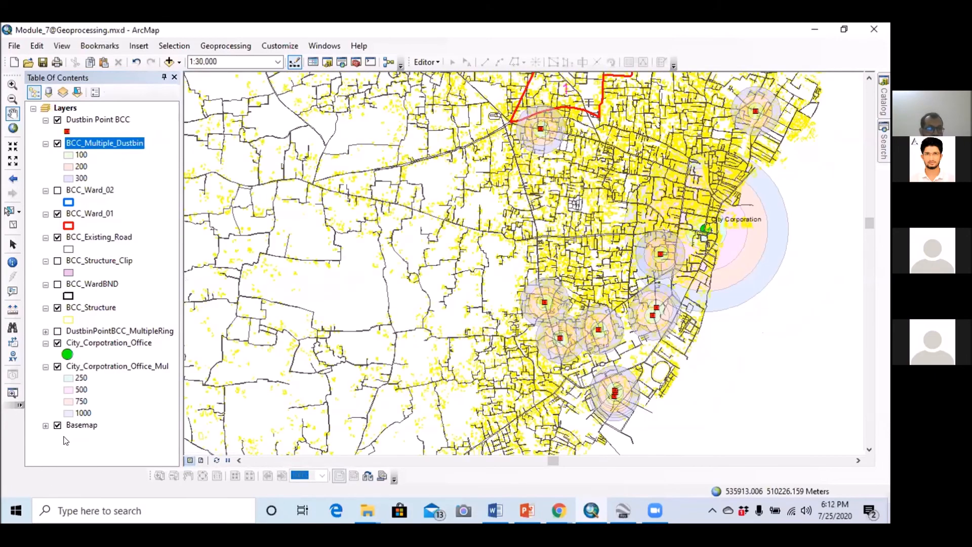
pyautogui.click(46, 426)
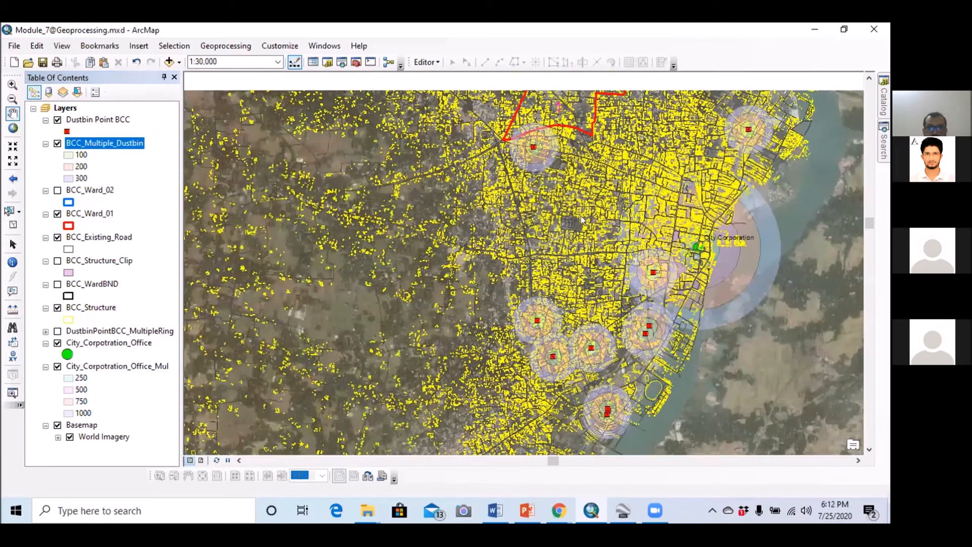
pyautogui.moveTo(620, 230); pyautogui.dragTo(581, 273)
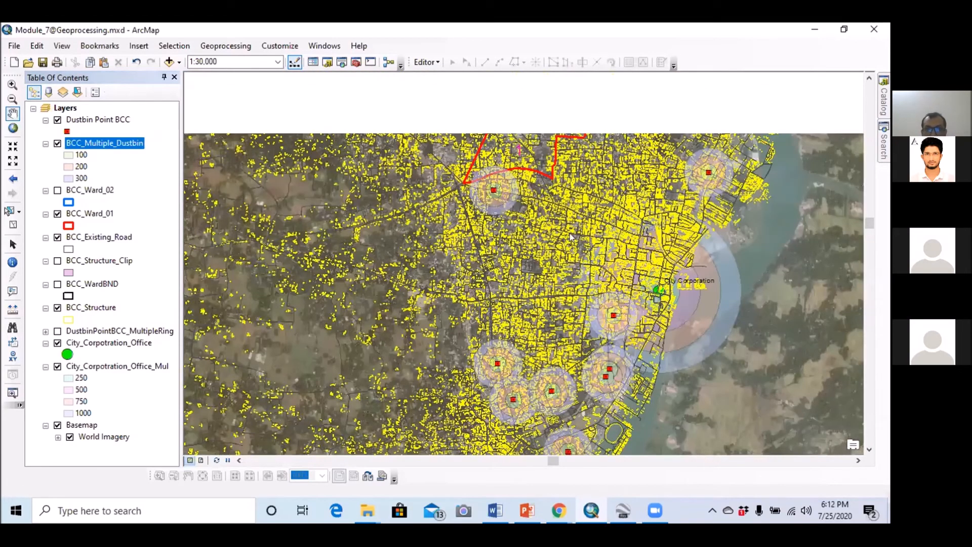
pyautogui.moveTo(578, 220); pyautogui.dragTo(558, 204)
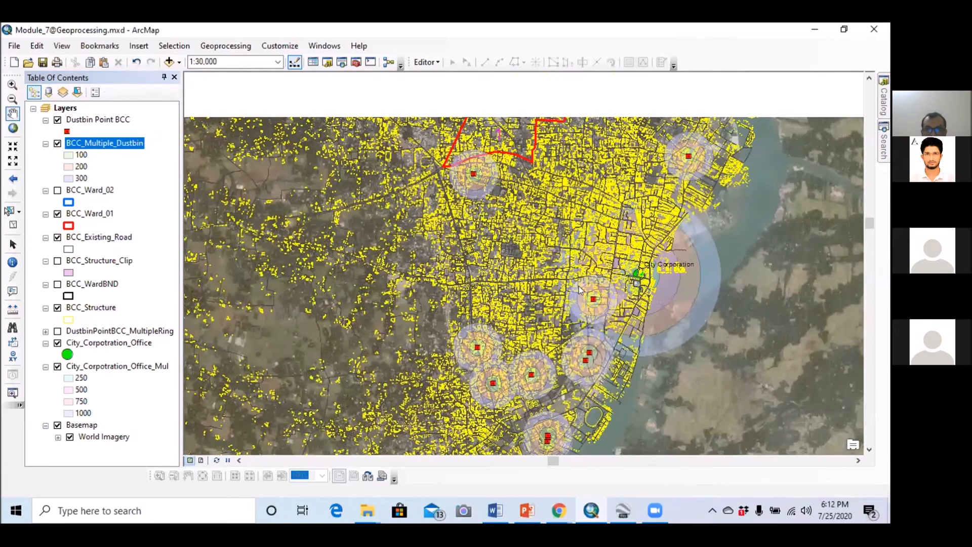
# Step: Fill the 100 ring of BCC_Multiple_Dustbin with red and its 200 ring with green
pyautogui.click(67, 155)
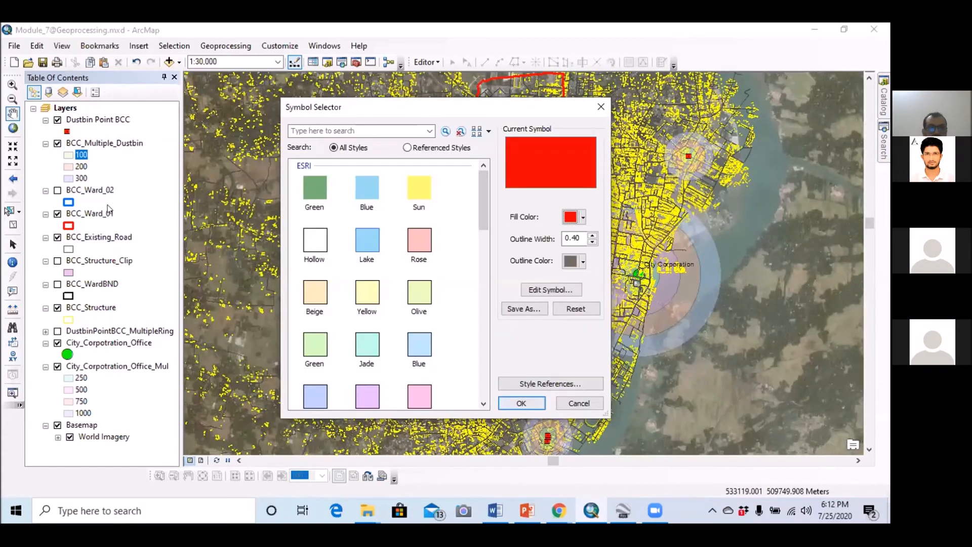
pyautogui.press('Return')
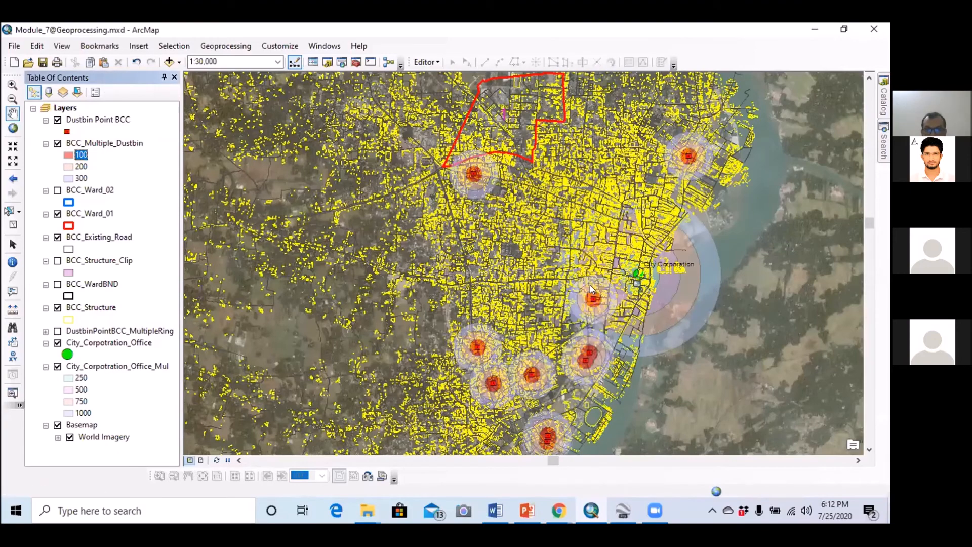
pyautogui.click(574, 217)
pyautogui.click(615, 287)
pyautogui.click(522, 403)
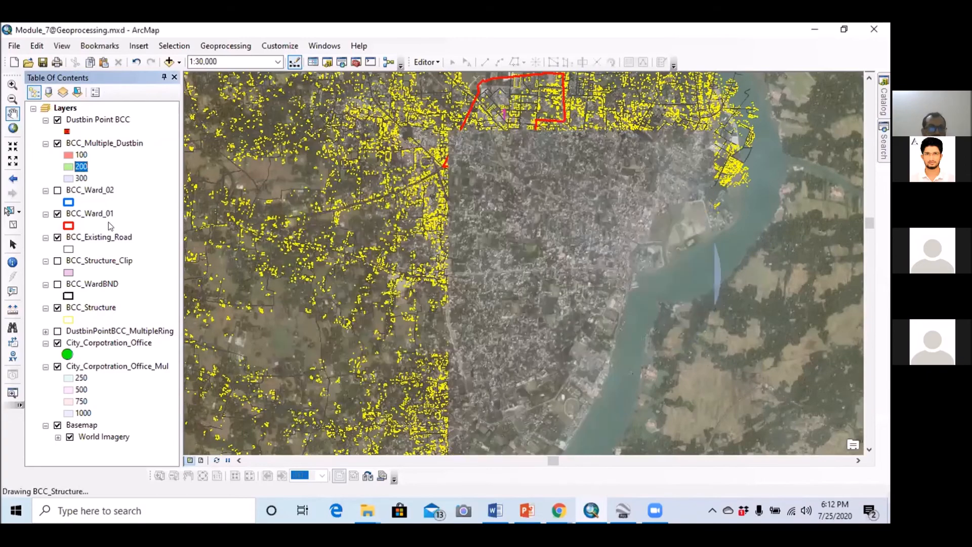
# Step: Fill the 300 ring of BCC_Multiple_Dustbin with bright pink
pyautogui.click(68, 179)
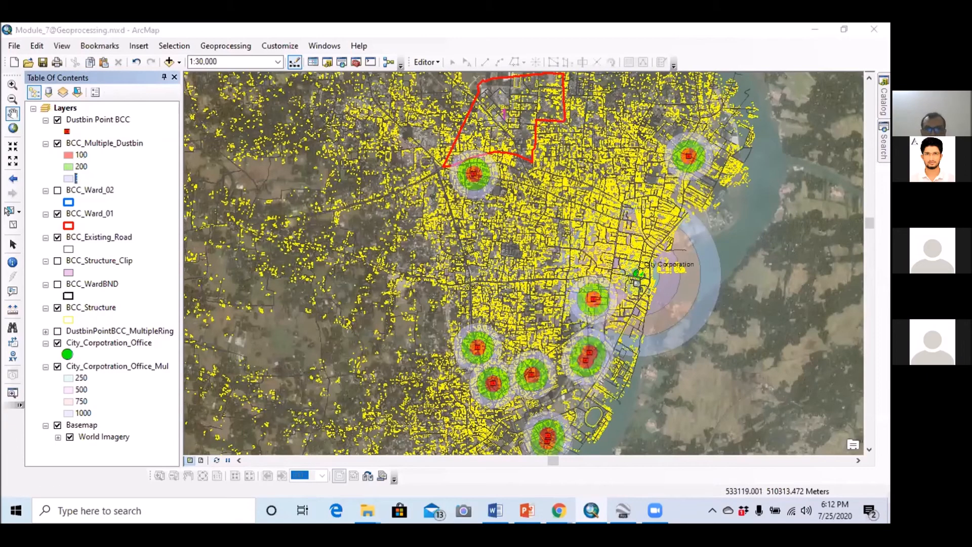
pyautogui.click(574, 216)
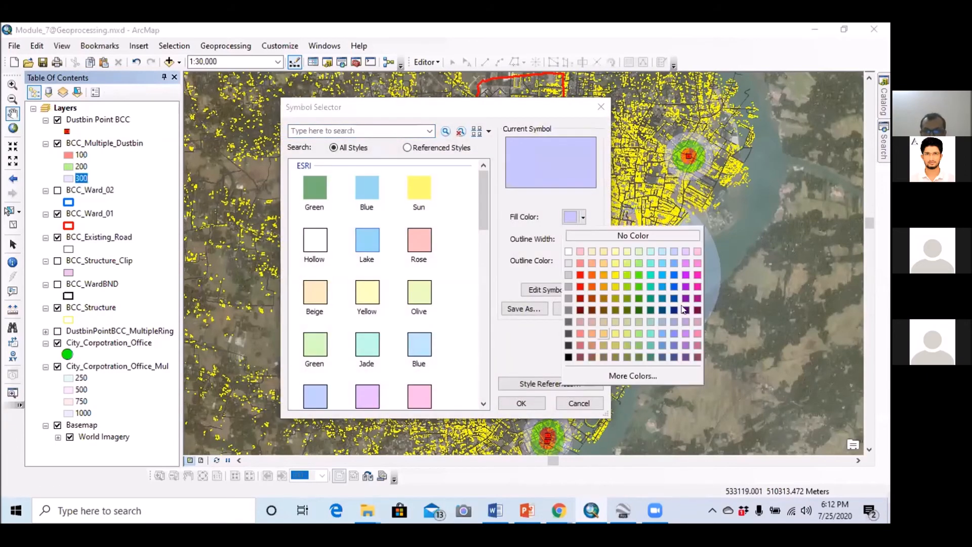
pyautogui.click(526, 404)
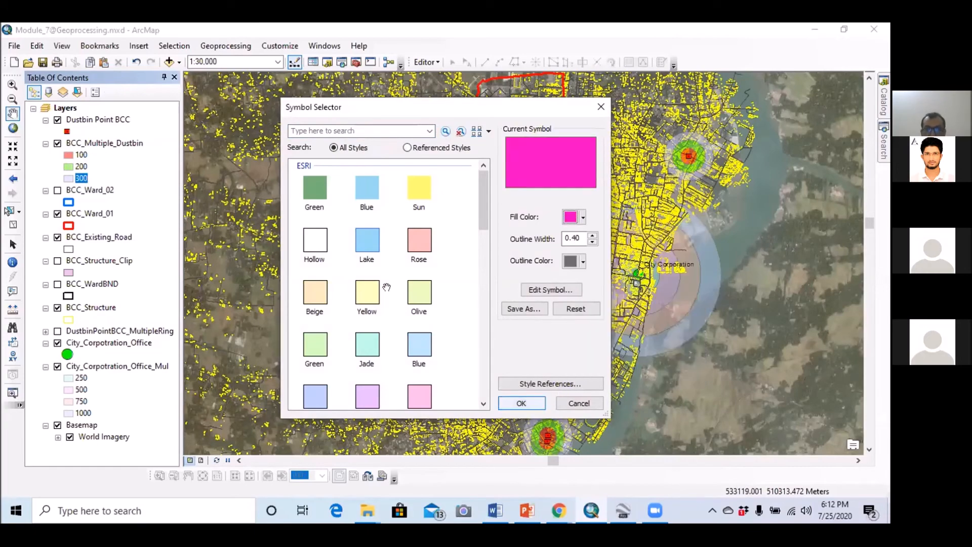
pyautogui.click(523, 403)
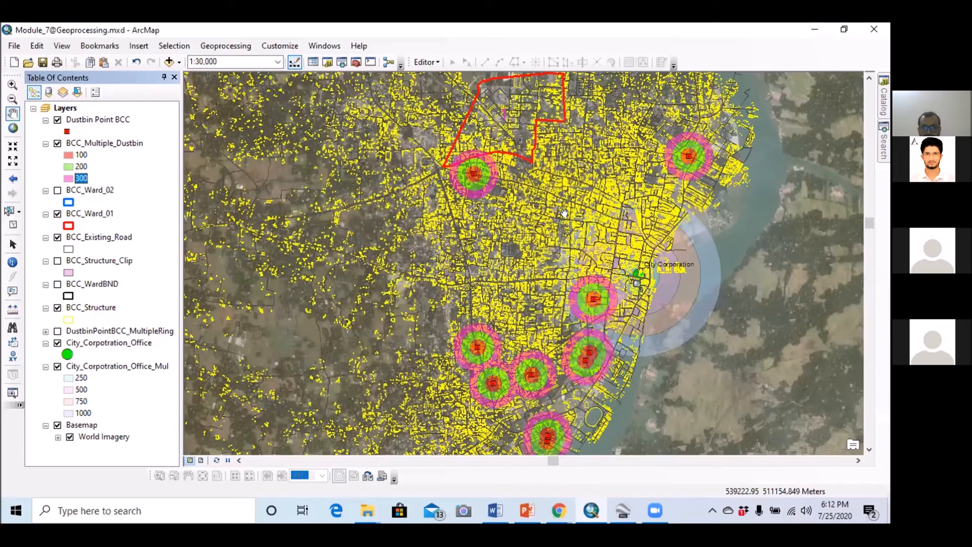
pyautogui.scroll(1, 564, 213)
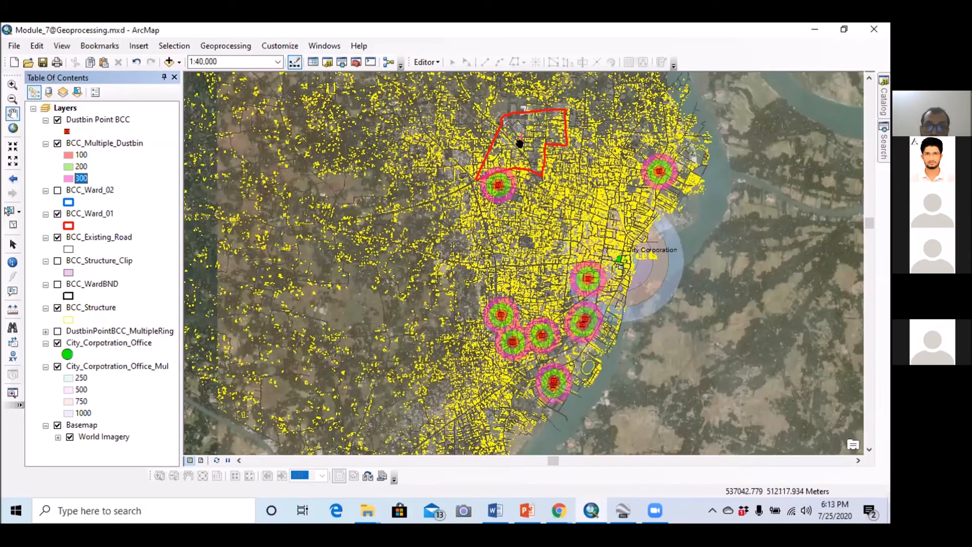
# Step: Examine the dustbin and City Corporation office buffer rings over the basemap at several map scales
pyautogui.scroll(2, 512, 115)
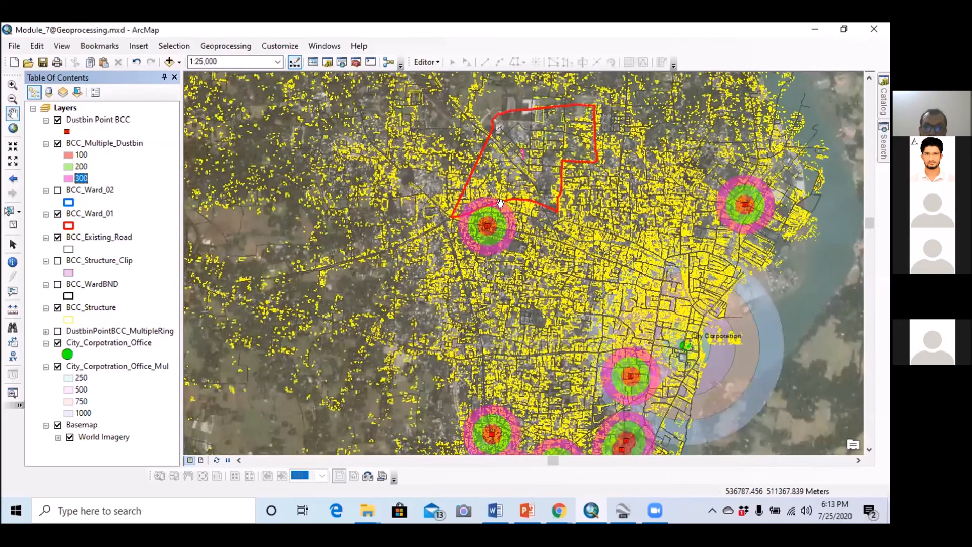
pyautogui.scroll(1, 86, 182)
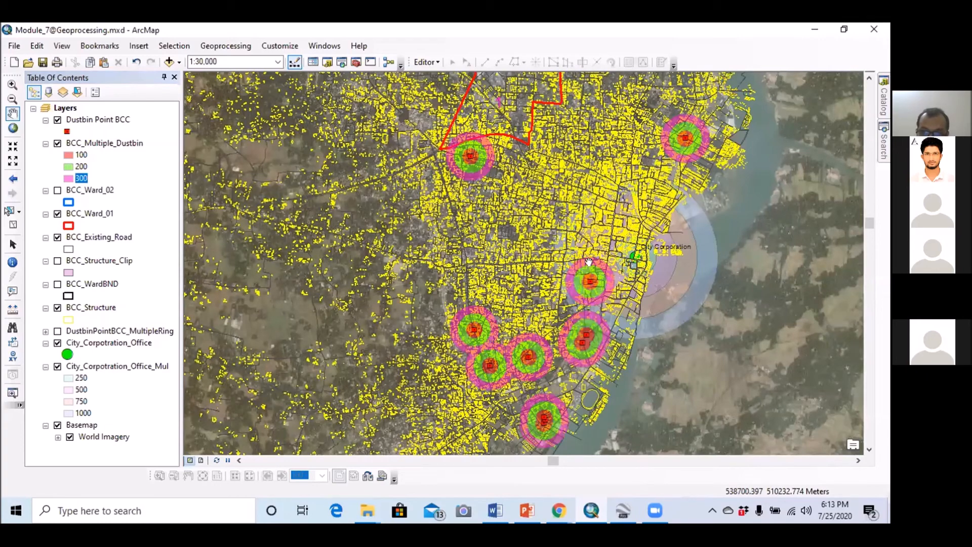
pyautogui.scroll(1, 573, 292)
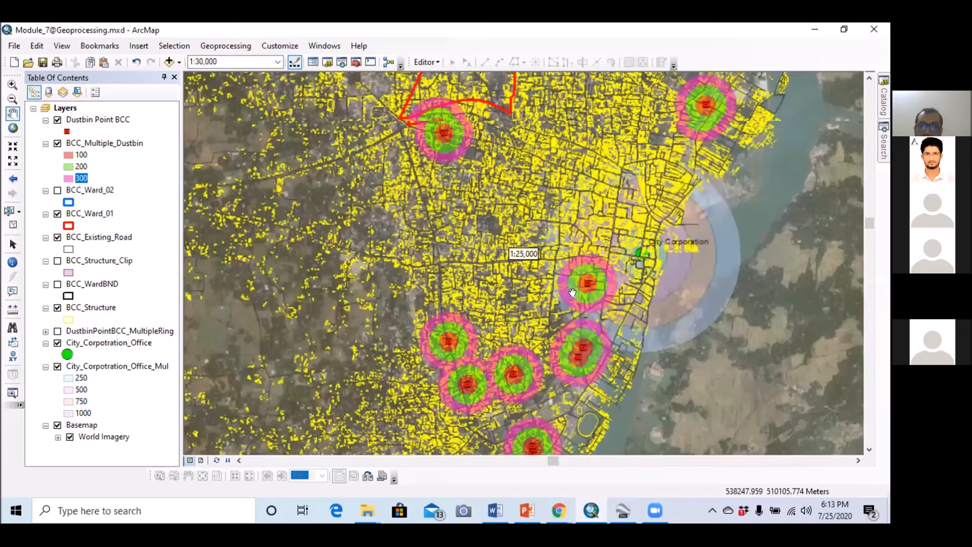
pyautogui.scroll(1, 573, 293)
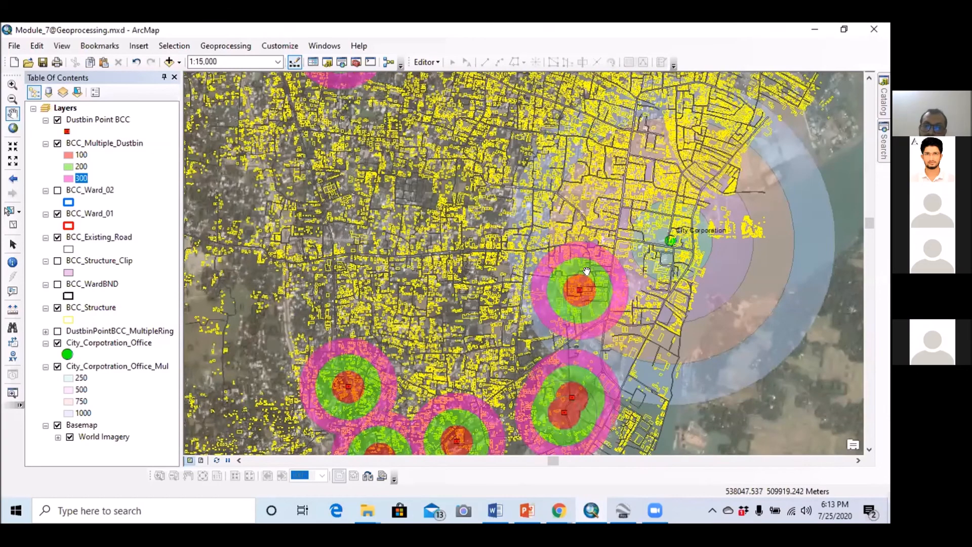
pyautogui.scroll(5, 587, 271)
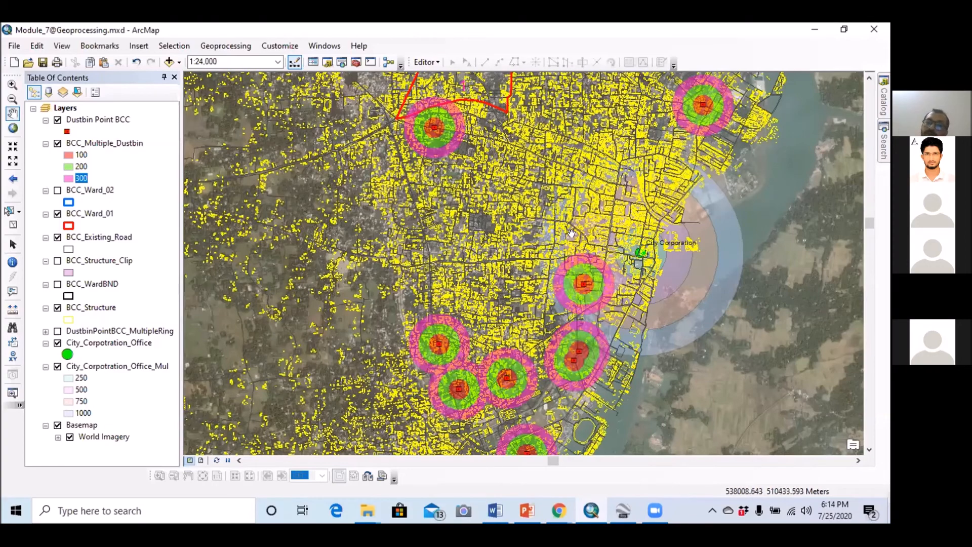
pyautogui.scroll(3, 572, 229)
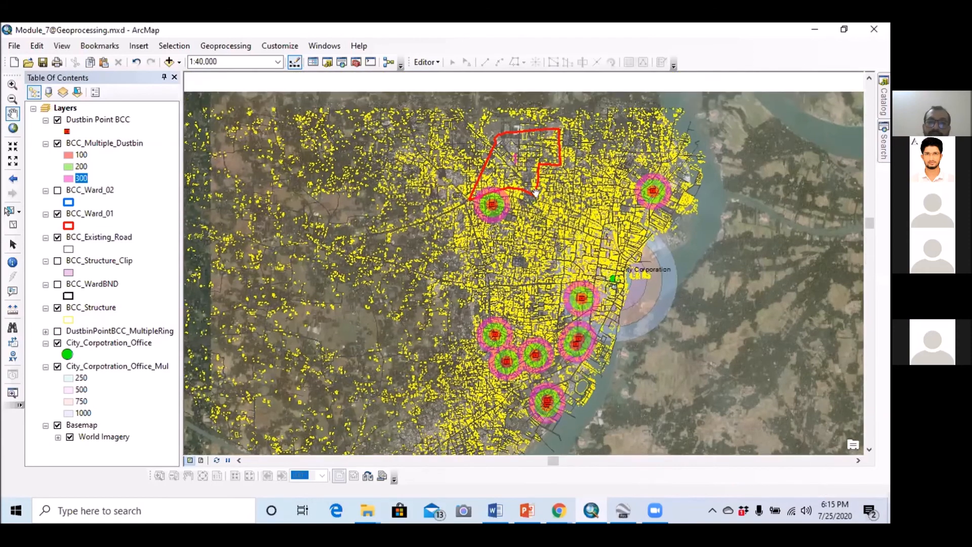
pyautogui.moveTo(537, 156); pyautogui.dragTo(536, 193)
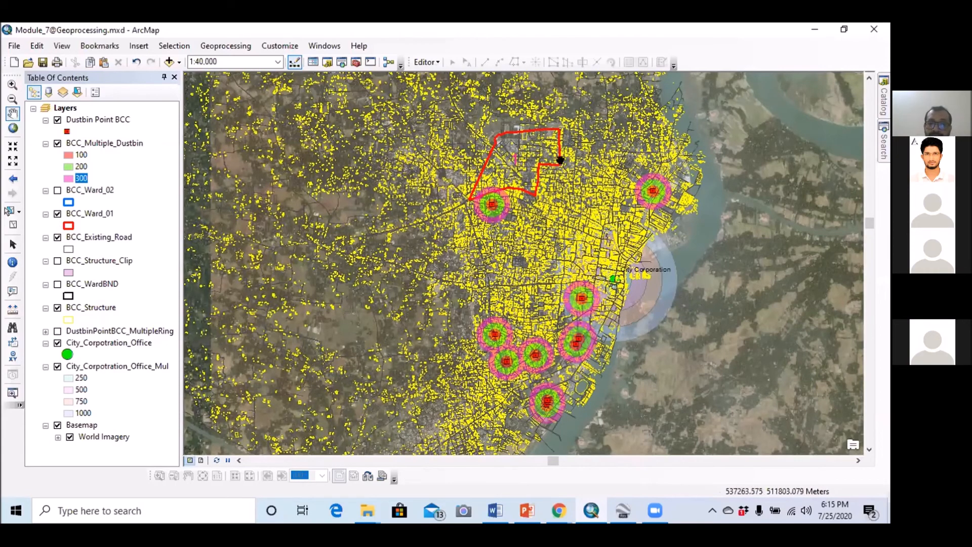
# Step: Check the number of records in the BCC_Structure attribute table and close the table
pyautogui.click(92, 307)
pyautogui.rightClick(92, 308)
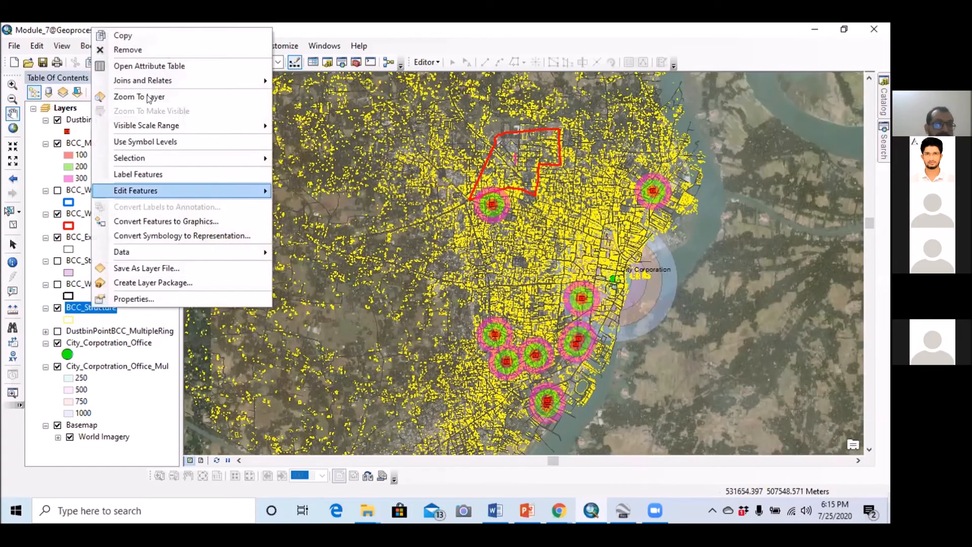
pyautogui.click(149, 66)
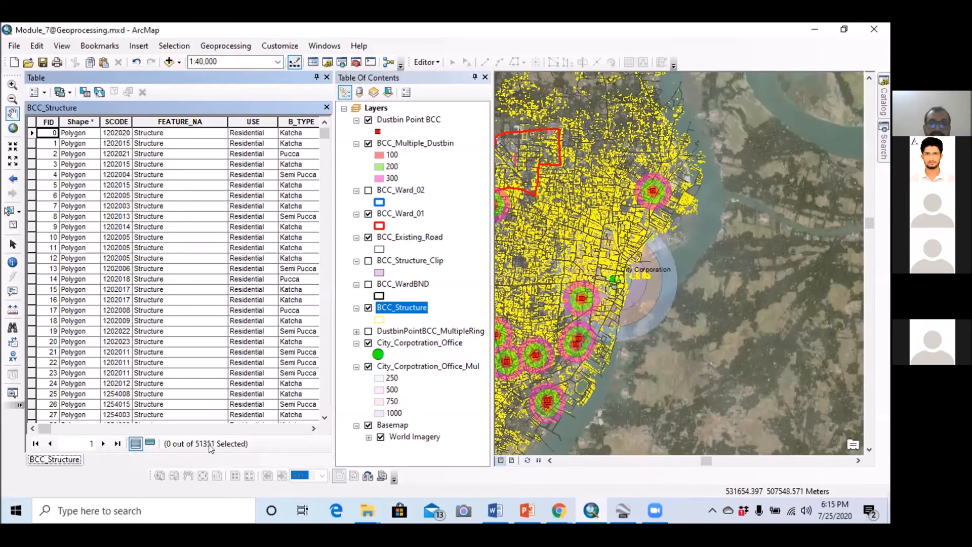
pyautogui.click(327, 77)
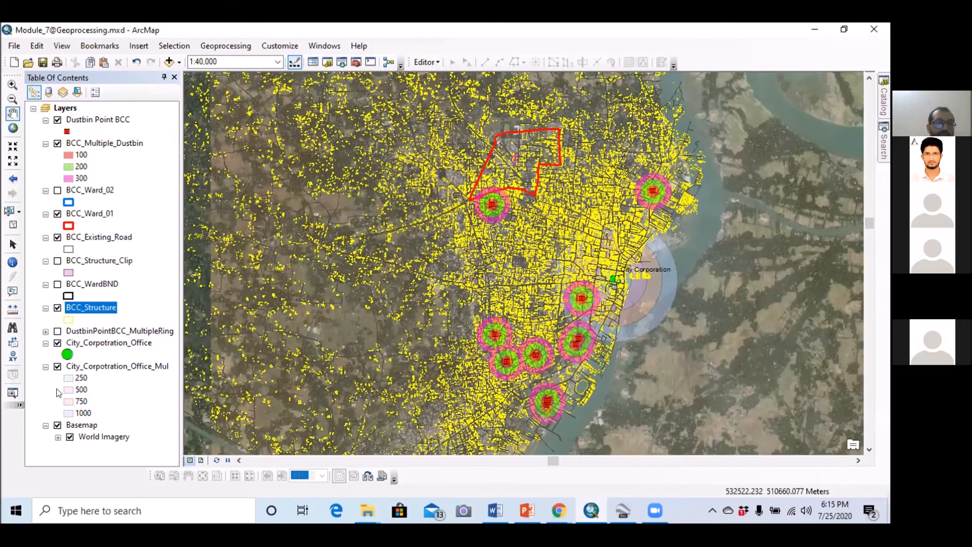
# Step: Turn off all layers and show only BCC_Structure and BCC_Ward_01 on the map
pyautogui.keyDown('ctrl'); pyautogui.click(56, 120); pyautogui.keyUp('ctrl')
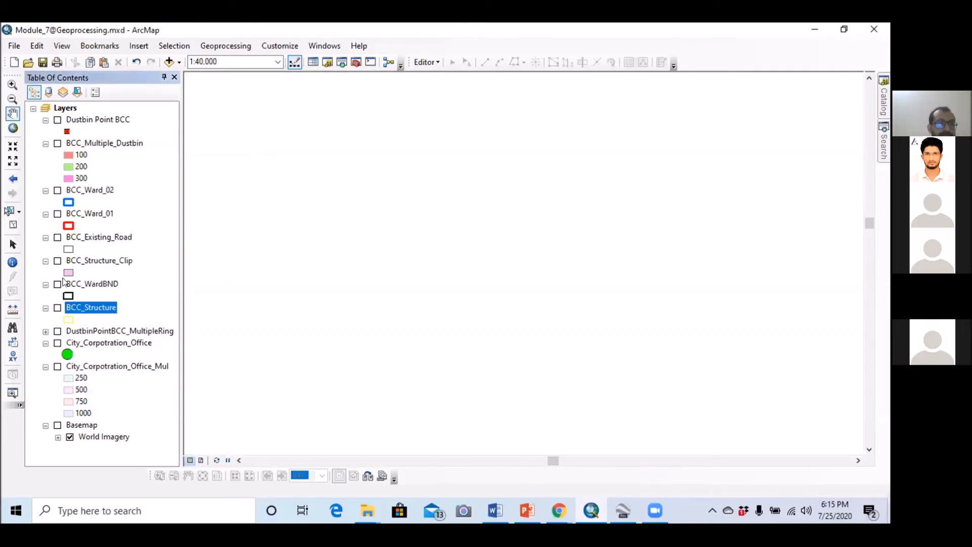
pyautogui.click(57, 308)
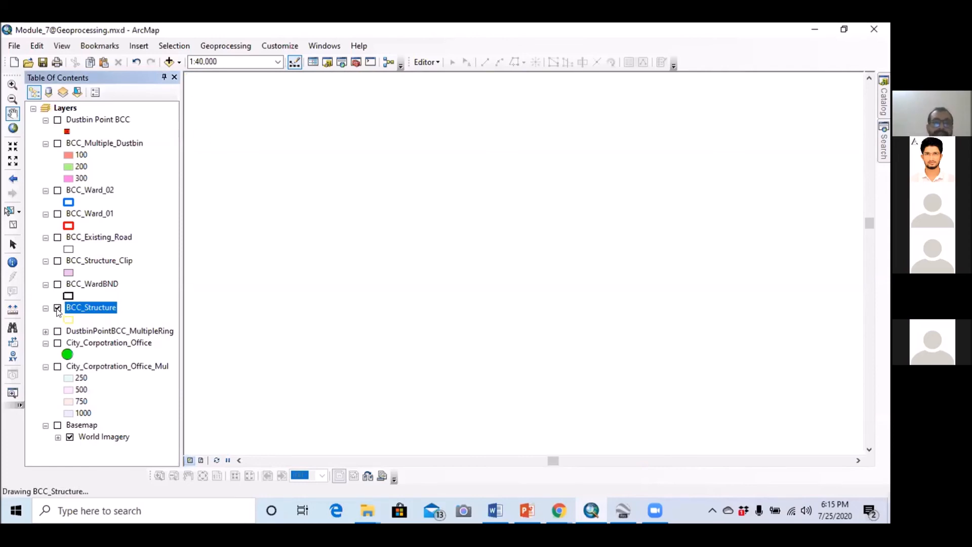
pyautogui.click(57, 214)
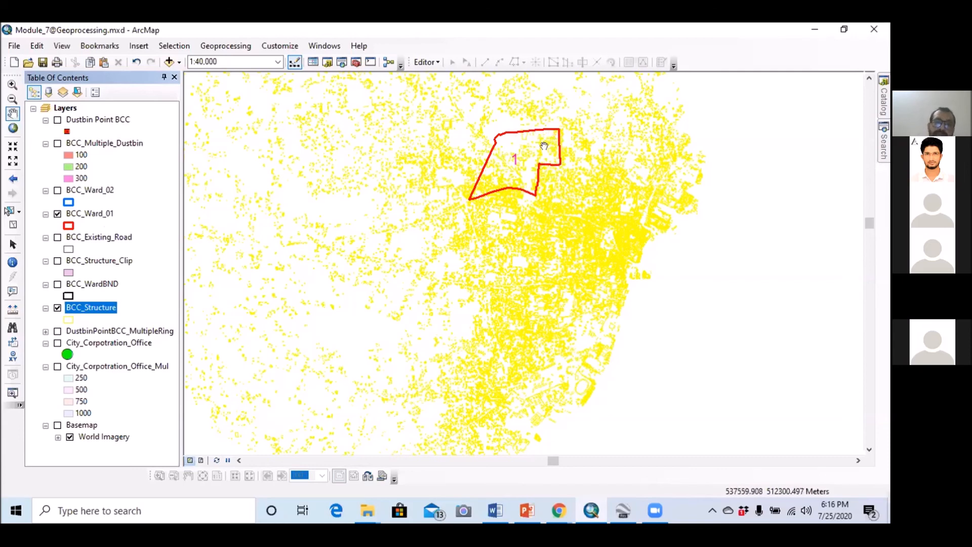
# Step: Look through the Extract, Overlay, Proximity and Statistics toolsets of the Analysis Tools toolbox
pyautogui.click(884, 96)
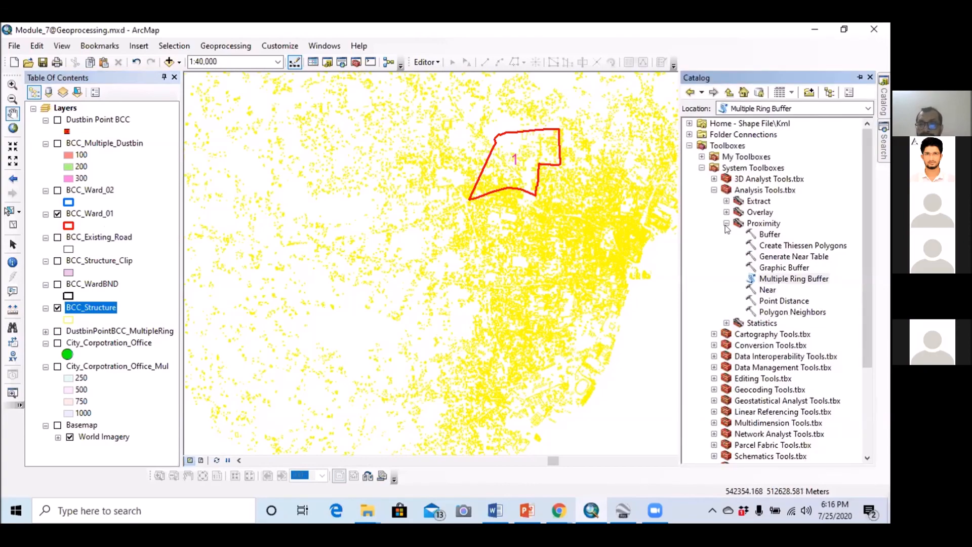
pyautogui.click(726, 223)
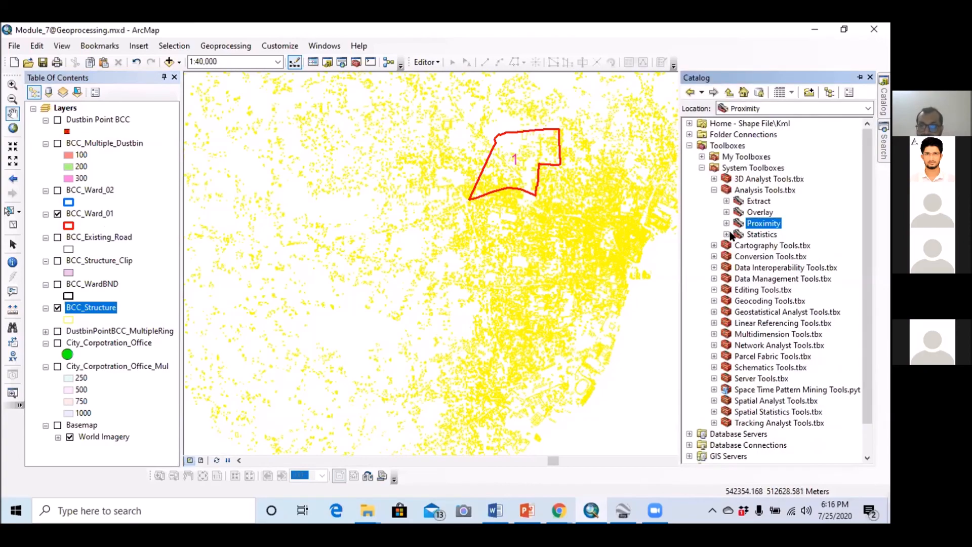
pyautogui.click(715, 191)
pyautogui.click(715, 190)
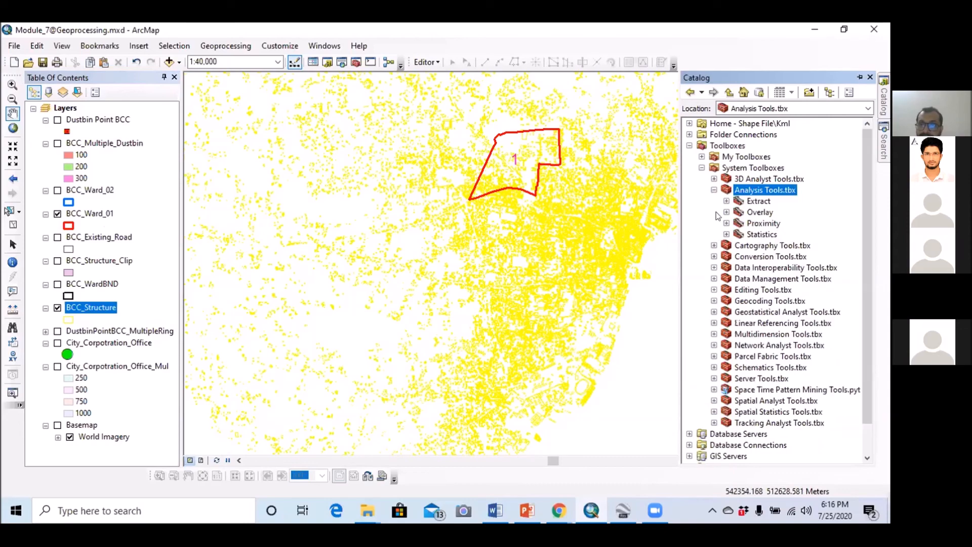
pyautogui.click(727, 201)
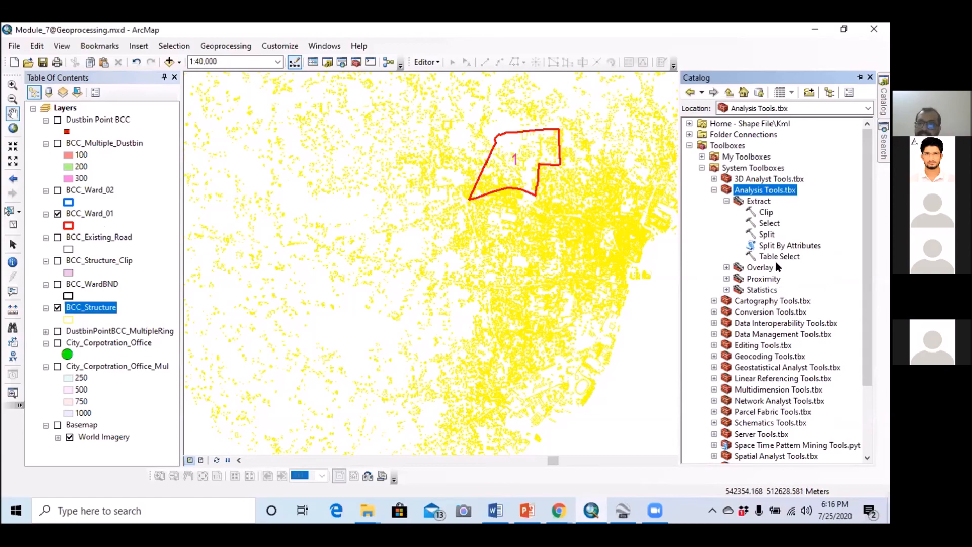
pyautogui.click(727, 268)
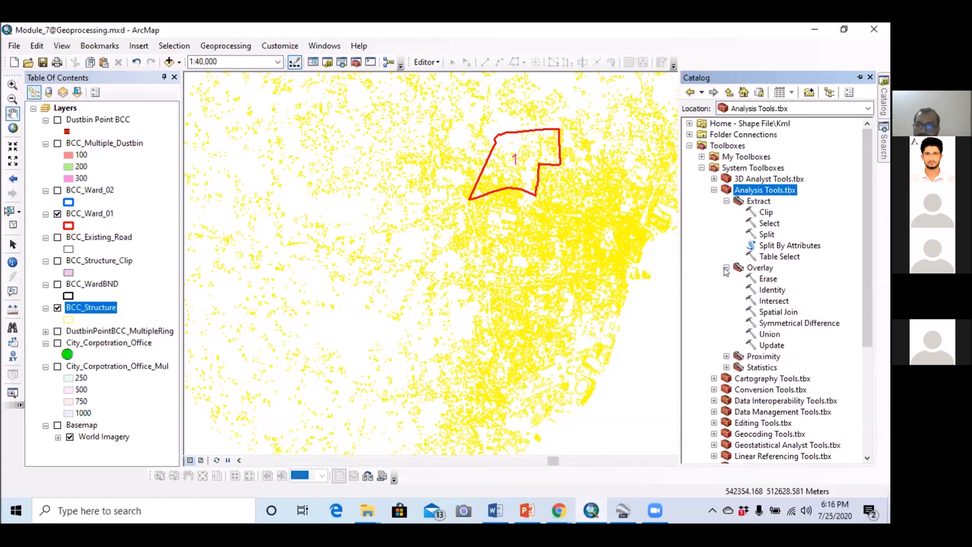
pyautogui.click(727, 268)
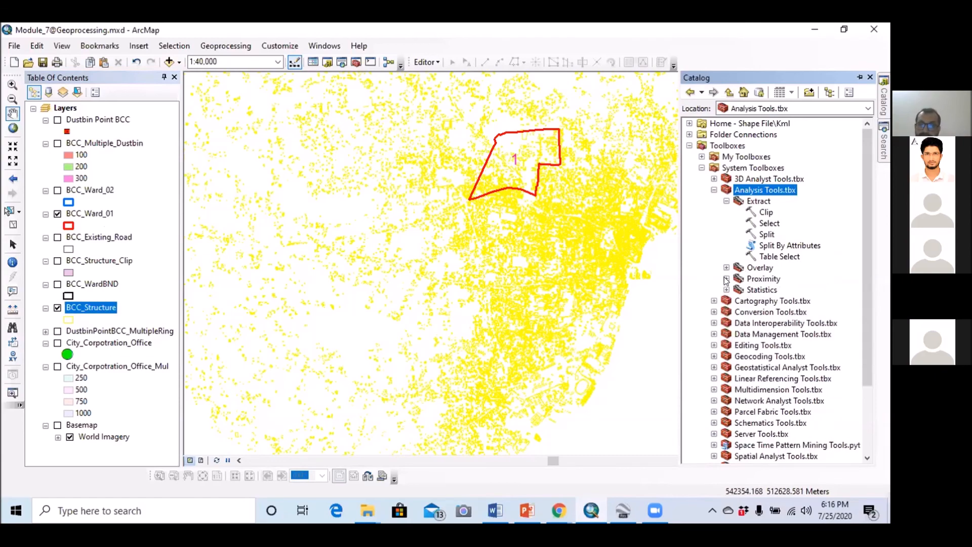
pyautogui.click(727, 280)
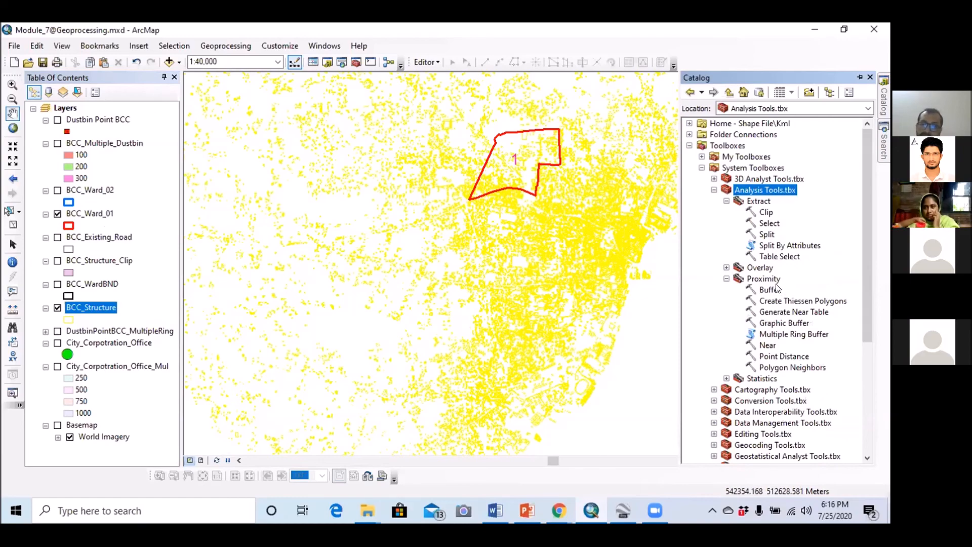
pyautogui.click(727, 279)
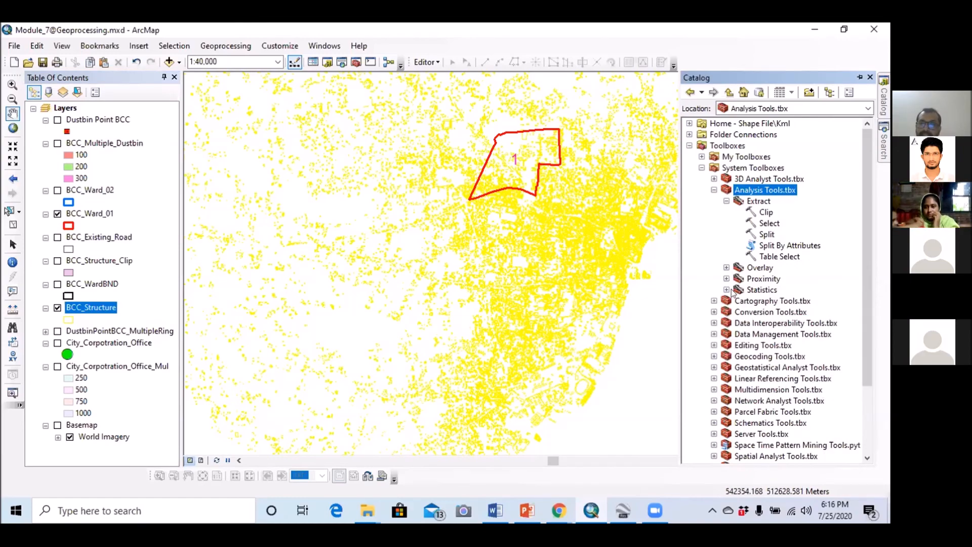
pyautogui.click(727, 290)
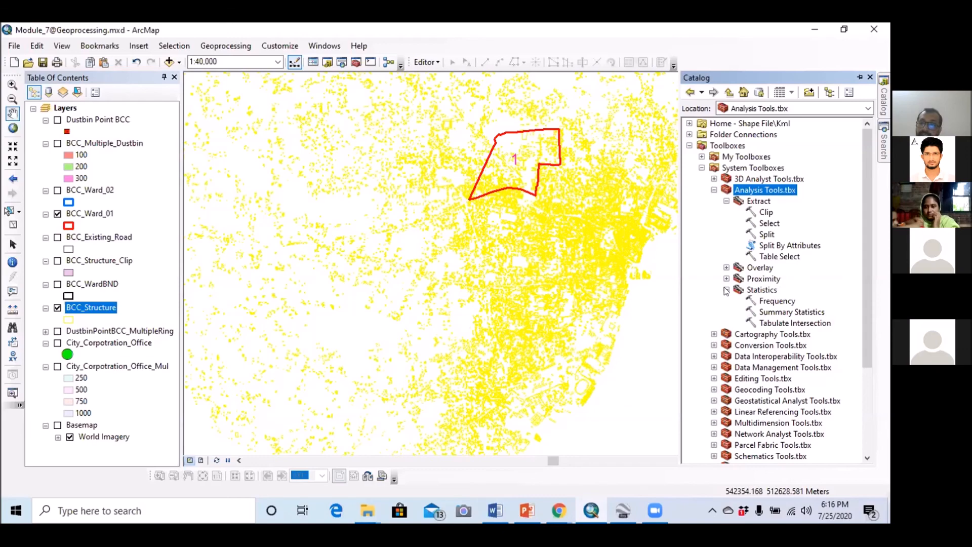
pyautogui.click(727, 290)
pyautogui.click(728, 278)
pyautogui.click(727, 279)
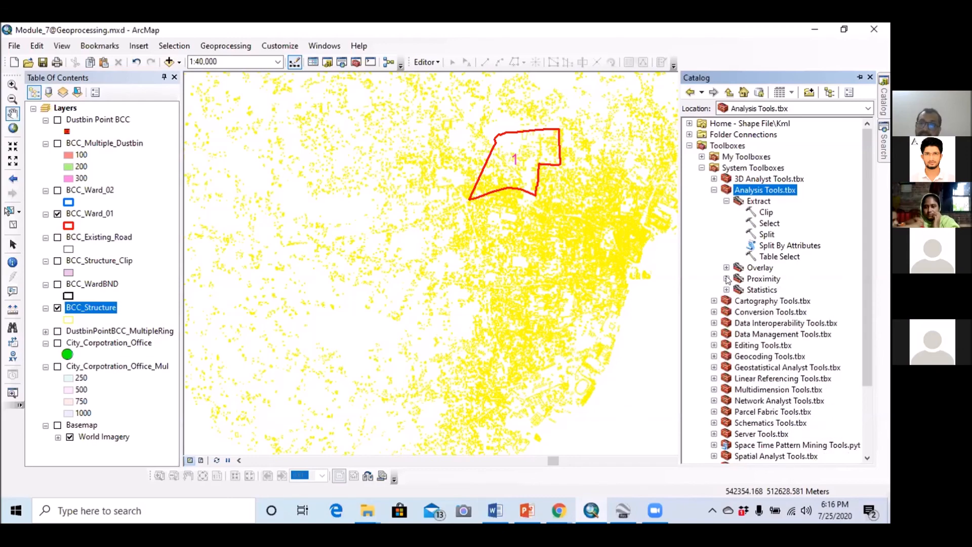
# Step: Start the Clip tool with BCC_Structure as the input features and BCC_Ward_01 as the clip features
pyautogui.click(766, 213)
pyautogui.doubleClick(767, 213)
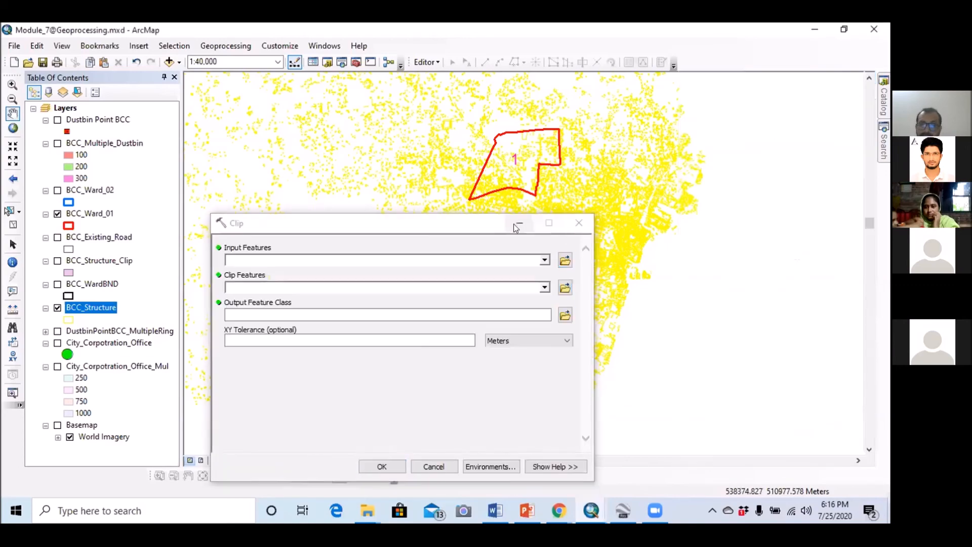
pyautogui.click(426, 225)
pyautogui.moveTo(432, 226); pyautogui.dragTo(623, 166)
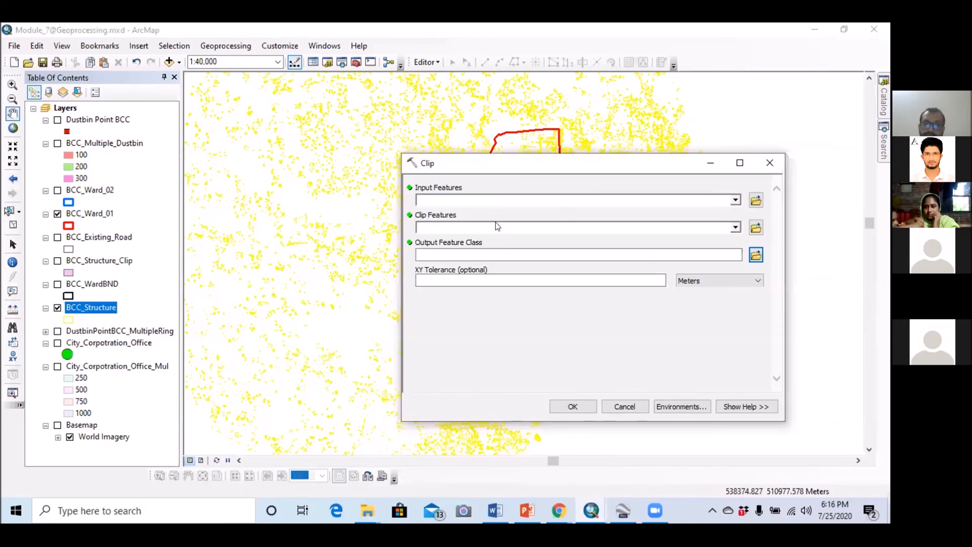
pyautogui.click(736, 201)
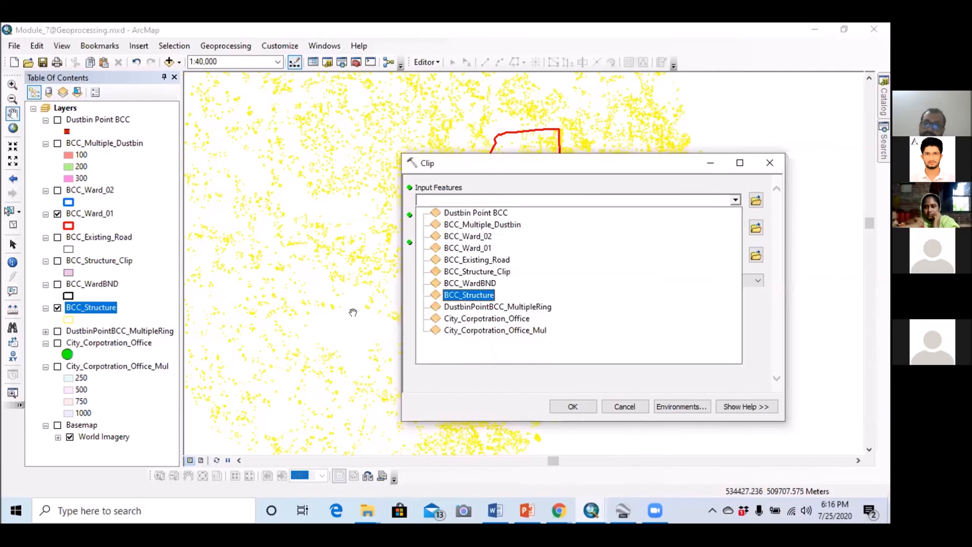
pyautogui.click(469, 295)
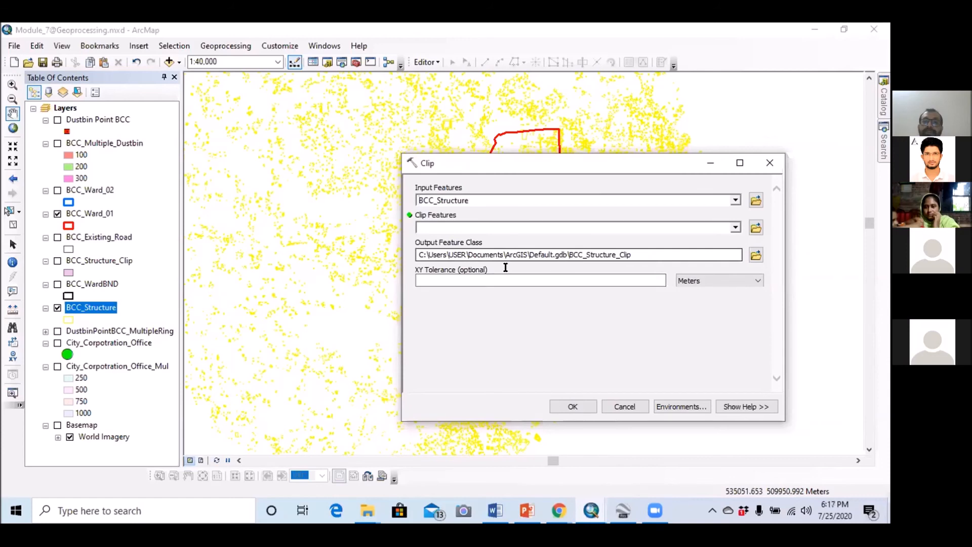
pyautogui.click(736, 228)
pyautogui.click(552, 271)
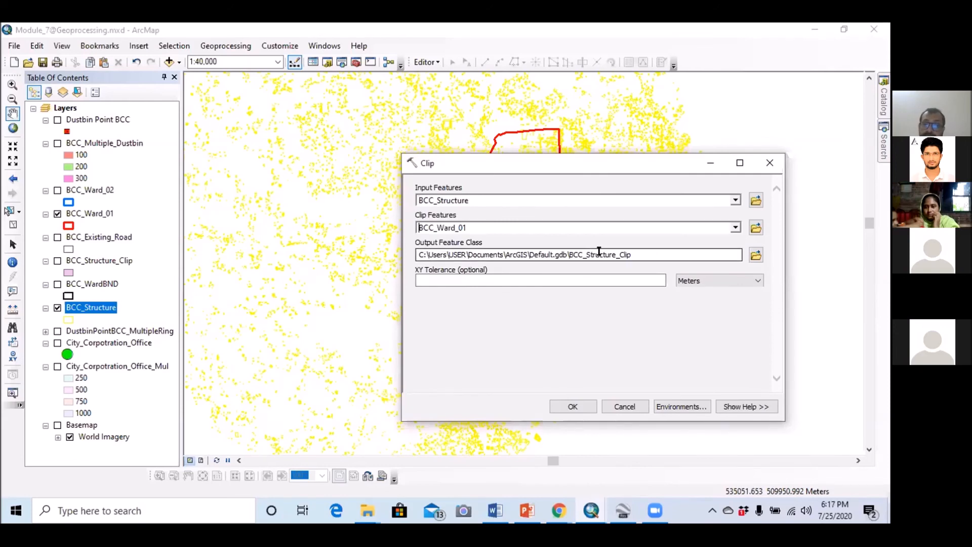
# Step: Set the clip's output feature class to BCC_Structure_W1 in the Module_7 Geoprocessing folder
pyautogui.moveTo(636, 256); pyautogui.dragTo(570, 254)
pyautogui.hotkey('ctrl', 'c')
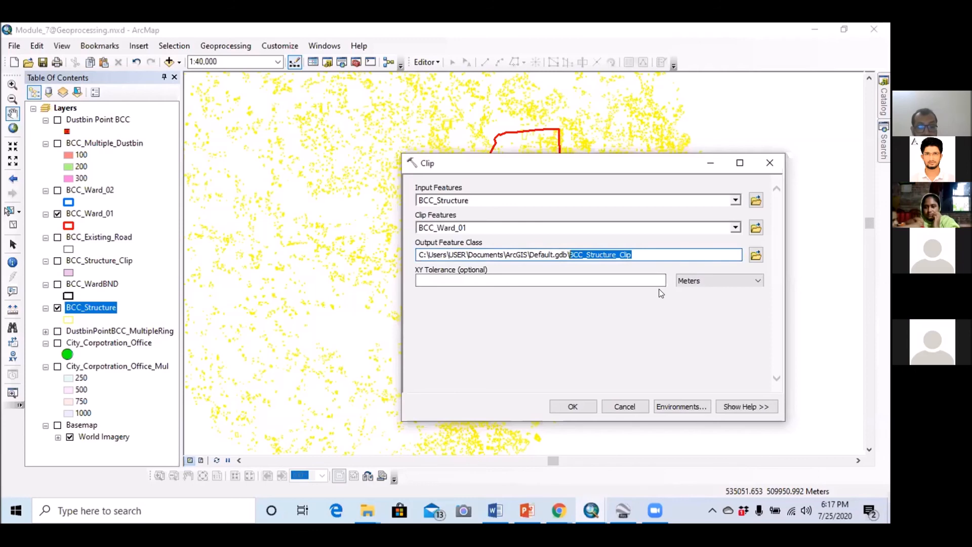
pyautogui.click(756, 255)
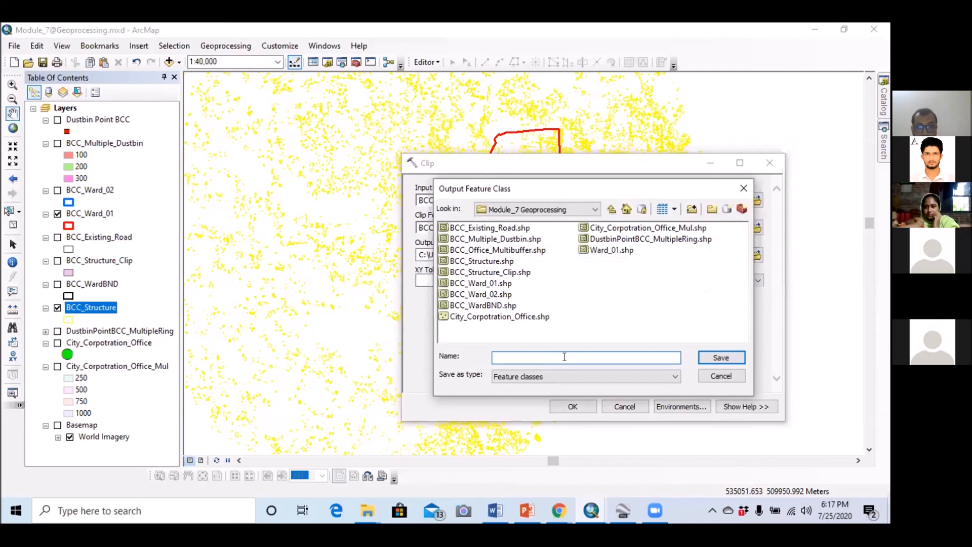
pyautogui.hotkey('ctrl', 'v')
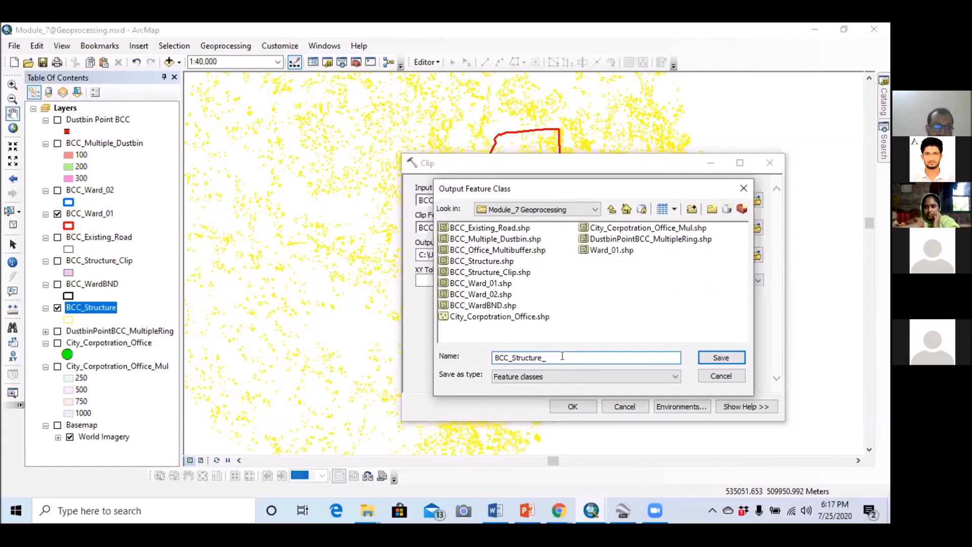
pyautogui.write('W1')
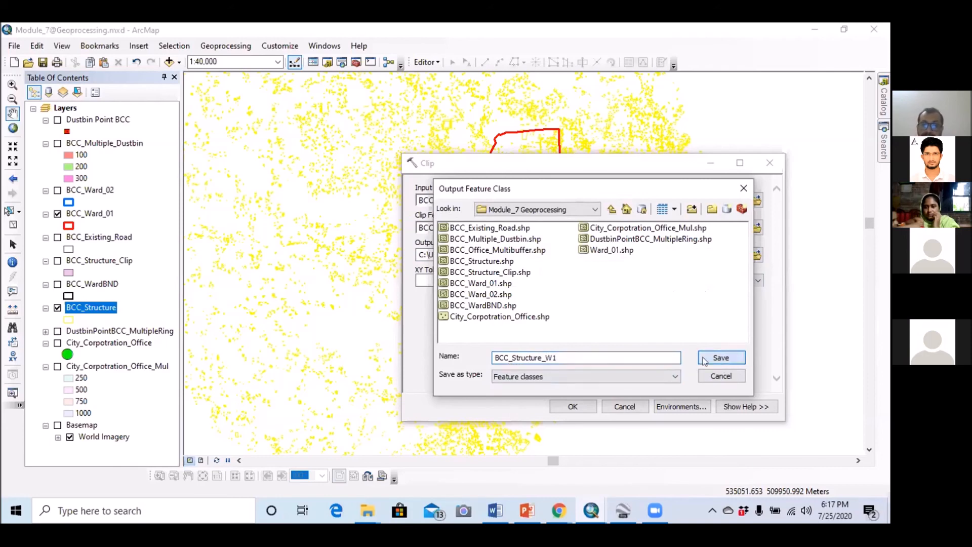
pyautogui.click(721, 357)
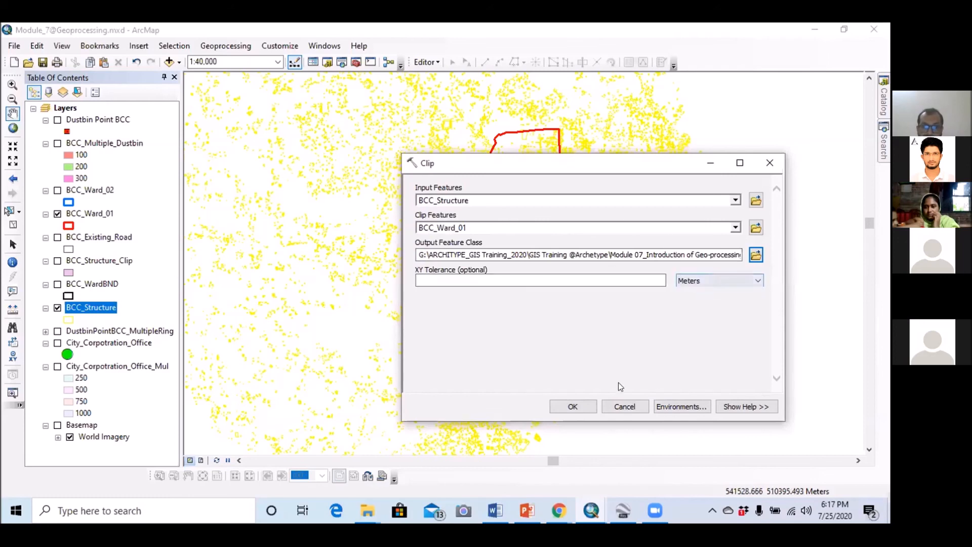
# Step: Run the clip of the structures to ward 1 and turn off the BCC_Structure layer
pyautogui.click(578, 408)
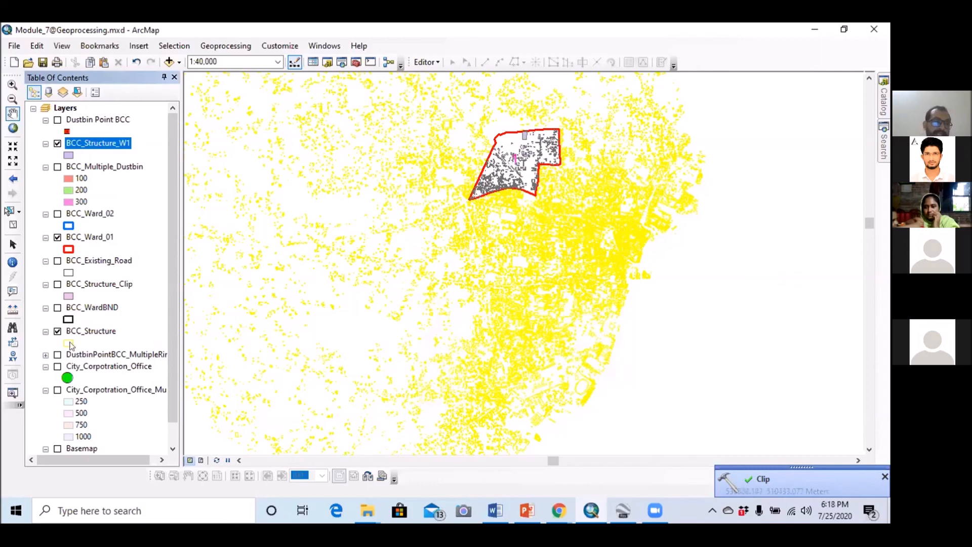
pyautogui.click(58, 332)
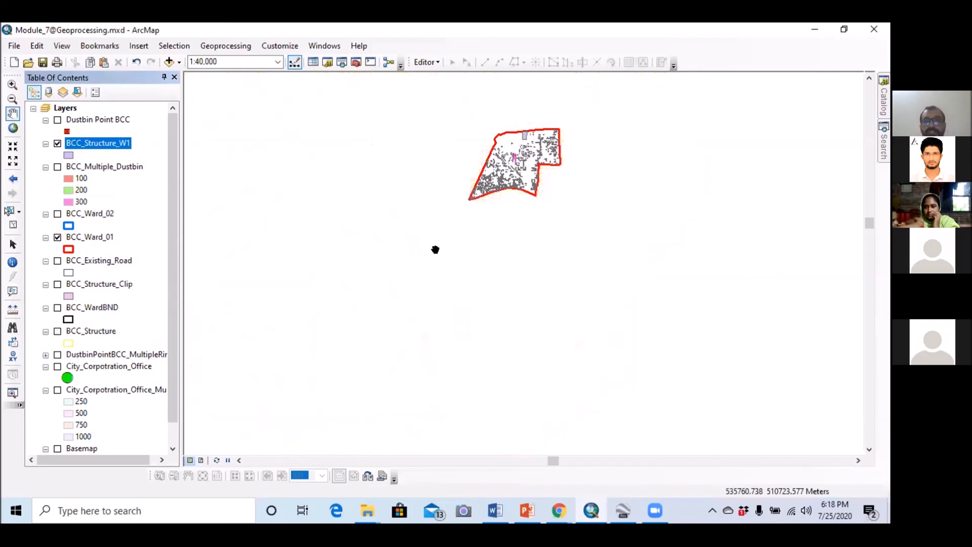
# Step: Zoom the map to the extent of the BCC_Ward_01 layer to view its clipped structures
pyautogui.moveTo(436, 250); pyautogui.dragTo(458, 340)
pyautogui.click(85, 237)
pyautogui.click(85, 238)
pyautogui.rightClick(85, 238)
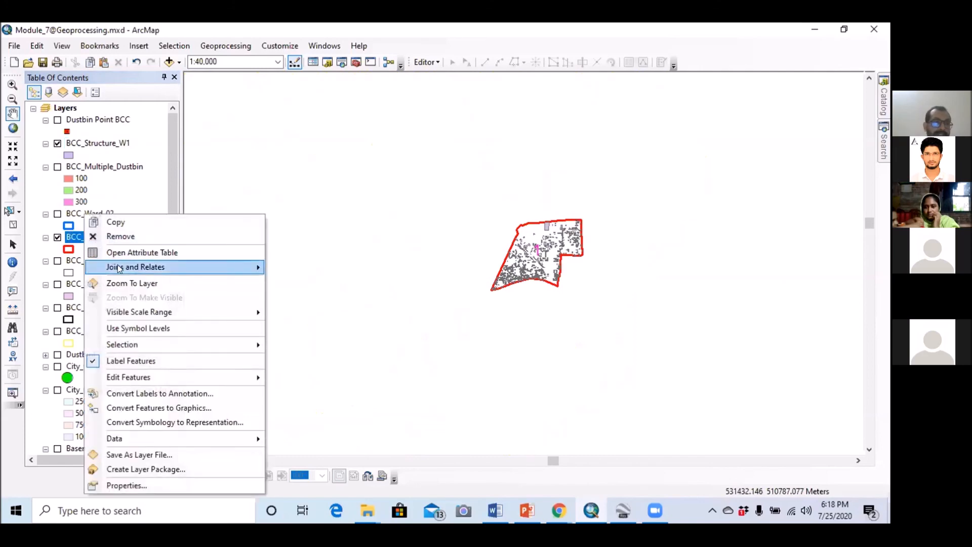
pyautogui.click(187, 287)
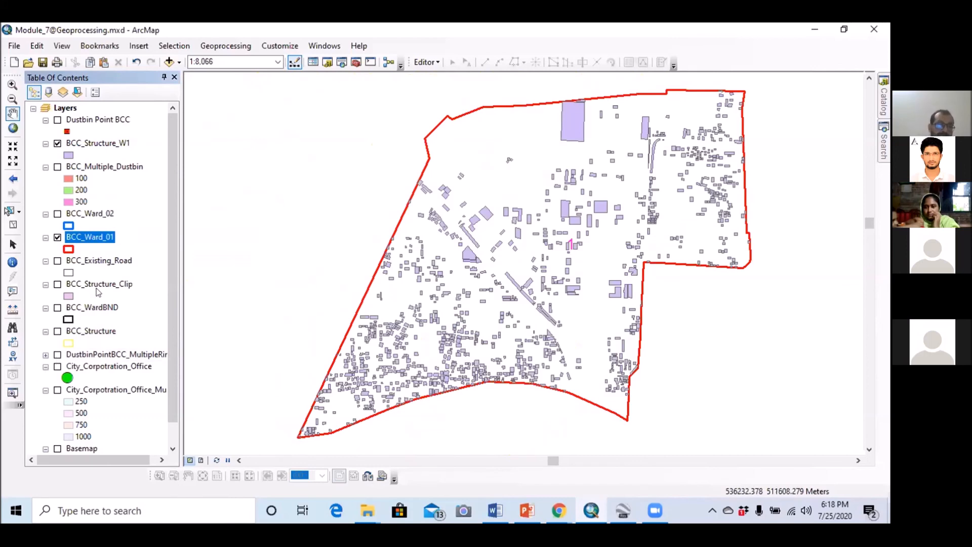
# Step: Turn on the BCC_Existing_Road, City_Corpotration_Office and Dustbin Point BCC layers
pyautogui.click(57, 261)
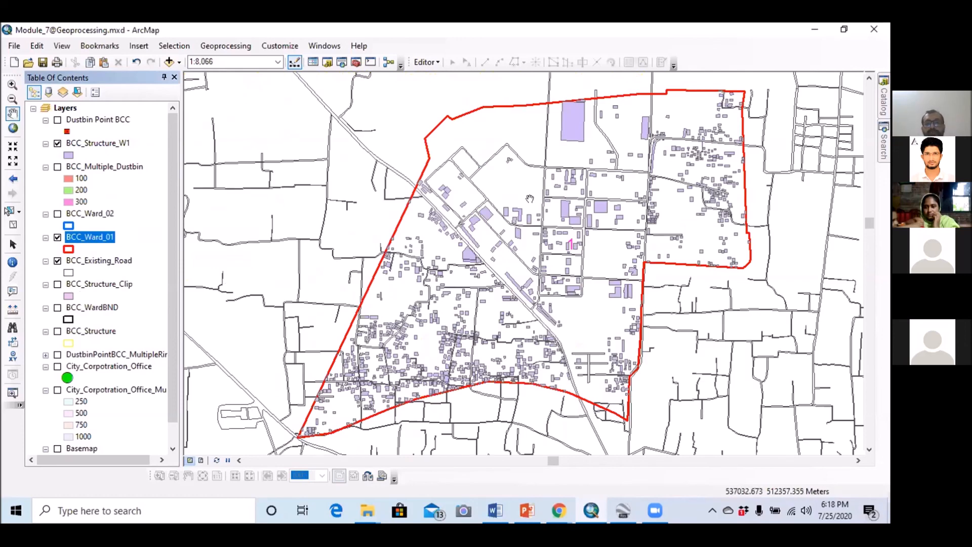
pyautogui.scroll(2, 529, 199)
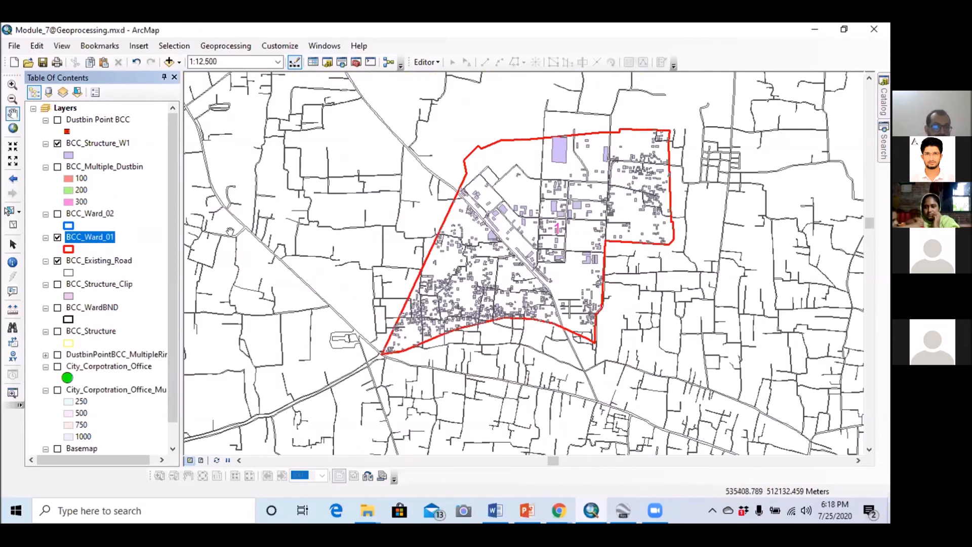
pyautogui.scroll(3, 230, 232)
pyautogui.click(57, 367)
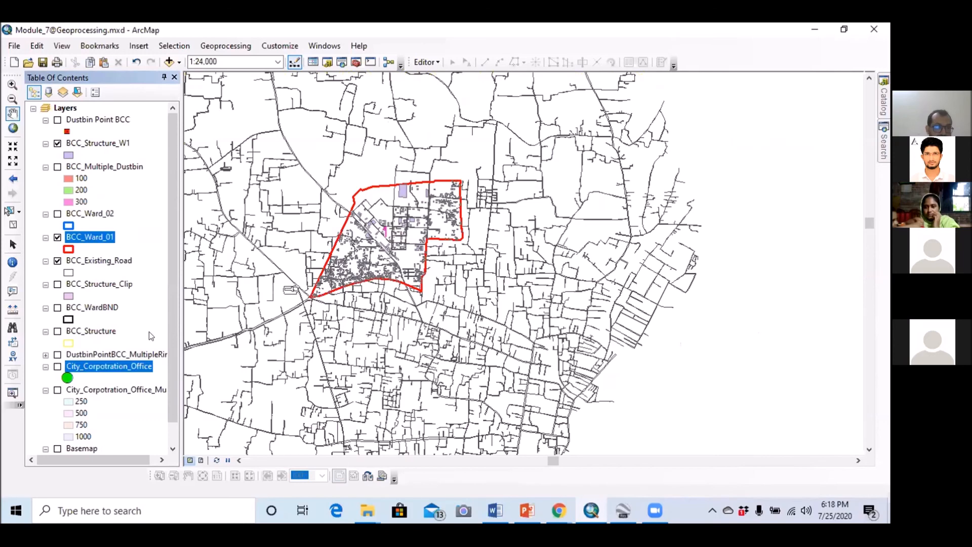
pyautogui.moveTo(375, 306); pyautogui.dragTo(476, 291)
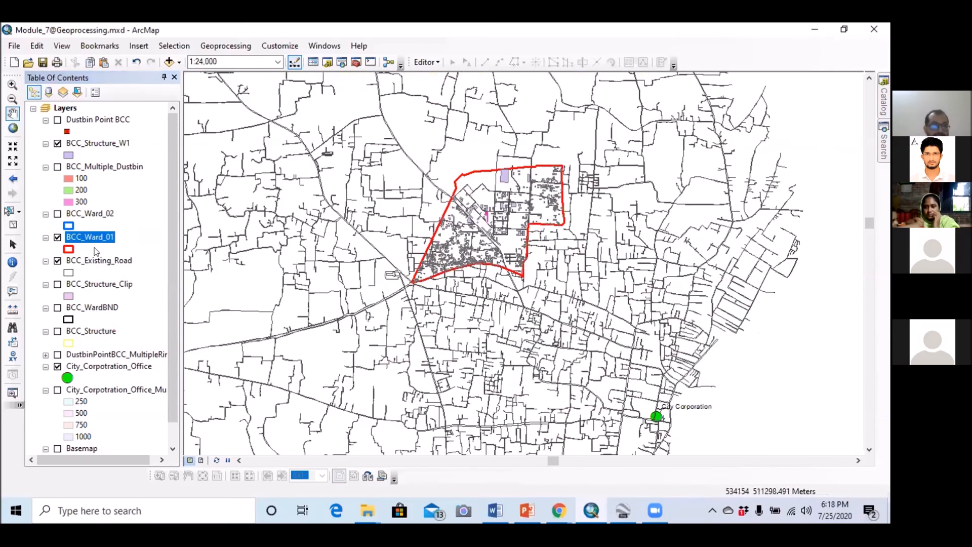
pyautogui.click(57, 120)
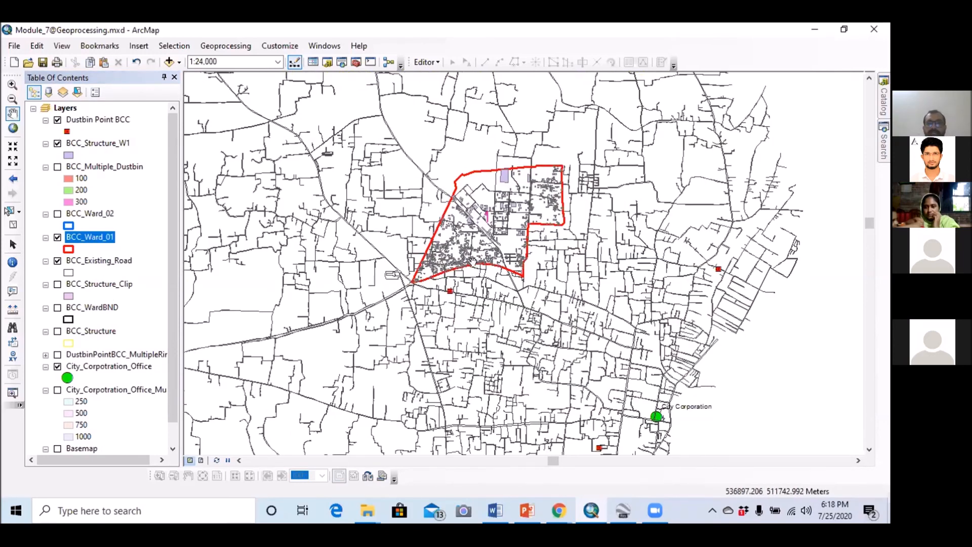
# Step: Display the multiple ring buffers around the city corporation office and the BCC_Multiple_Dustbin buffers
pyautogui.moveTo(472, 262); pyautogui.dragTo(516, 202)
pyautogui.scroll(-1, 81, 400)
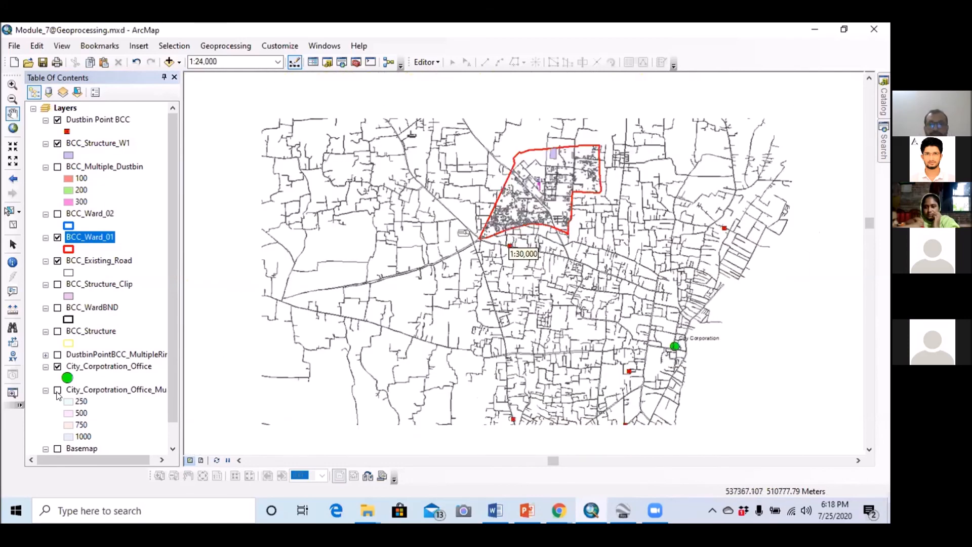
pyautogui.click(57, 392)
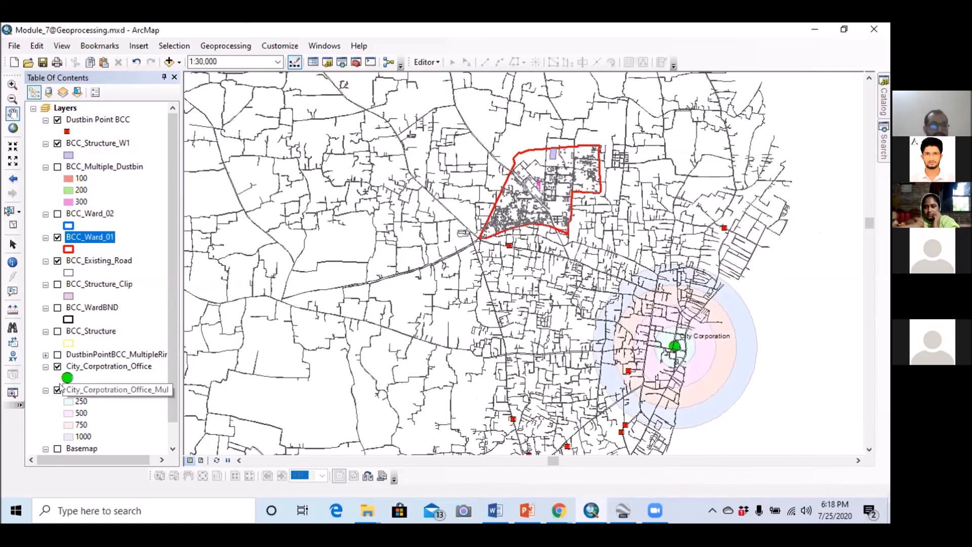
pyautogui.click(58, 166)
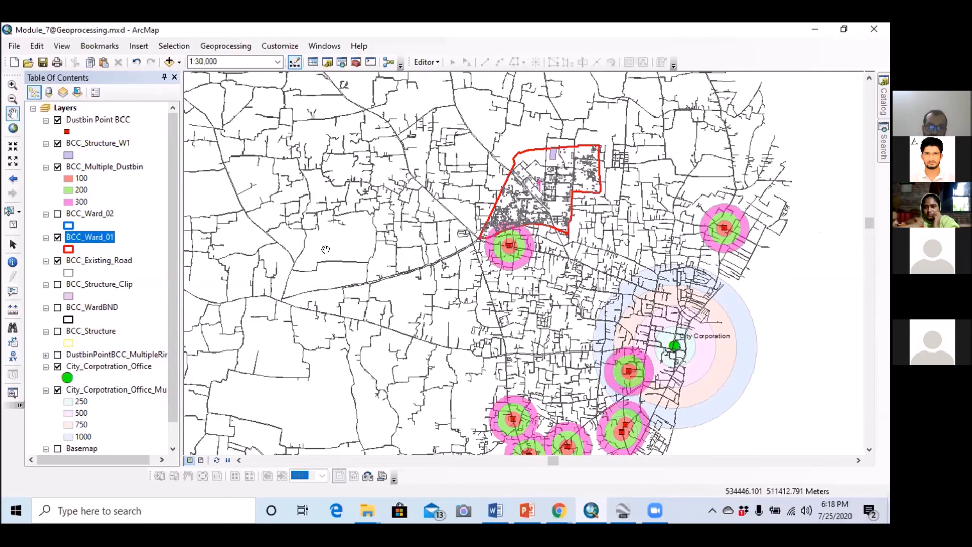
pyautogui.moveTo(333, 282); pyautogui.dragTo(320, 209)
pyautogui.scroll(2, 408, 275)
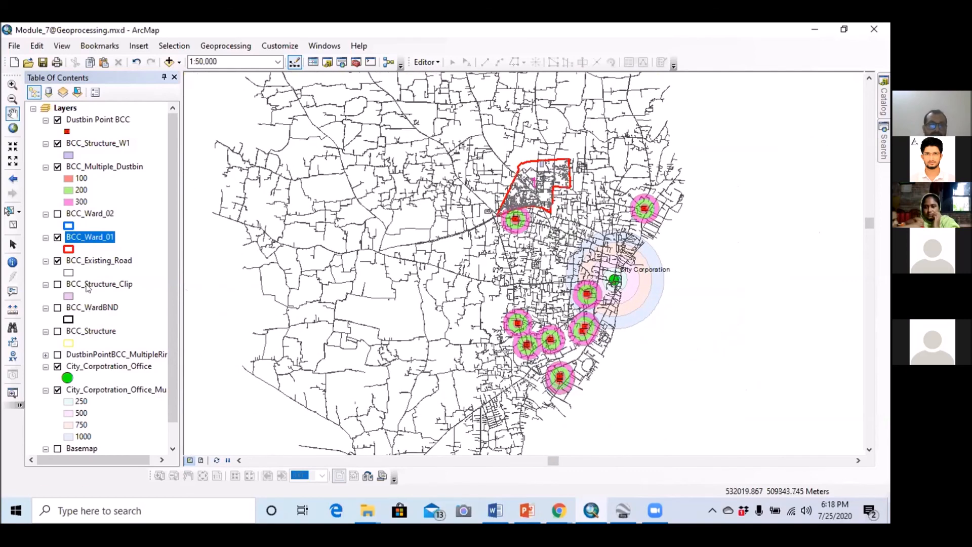
# Step: Choose the Hollow fill symbol for the BCC_Structure_W1 layer
pyautogui.click(69, 155)
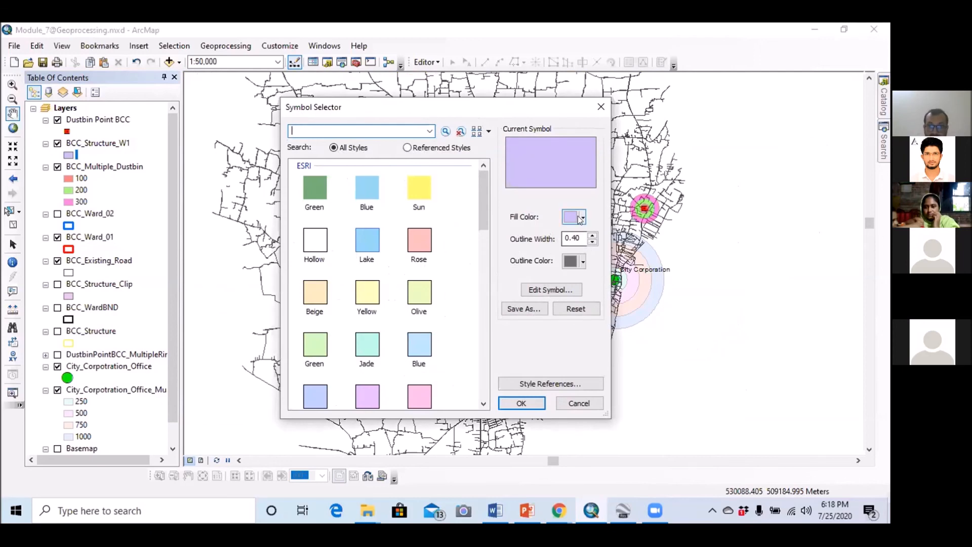
pyautogui.click(580, 219)
pyautogui.click(618, 274)
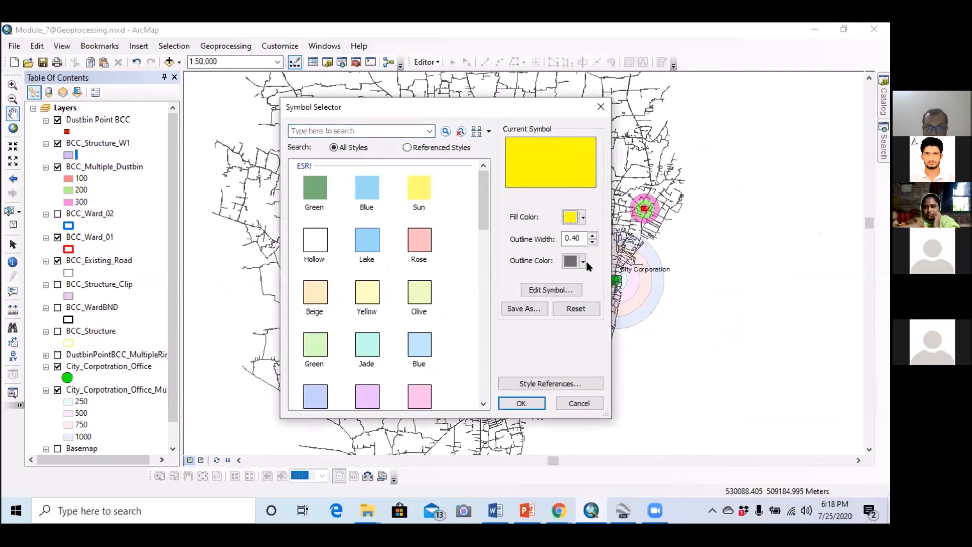
pyautogui.click(582, 218)
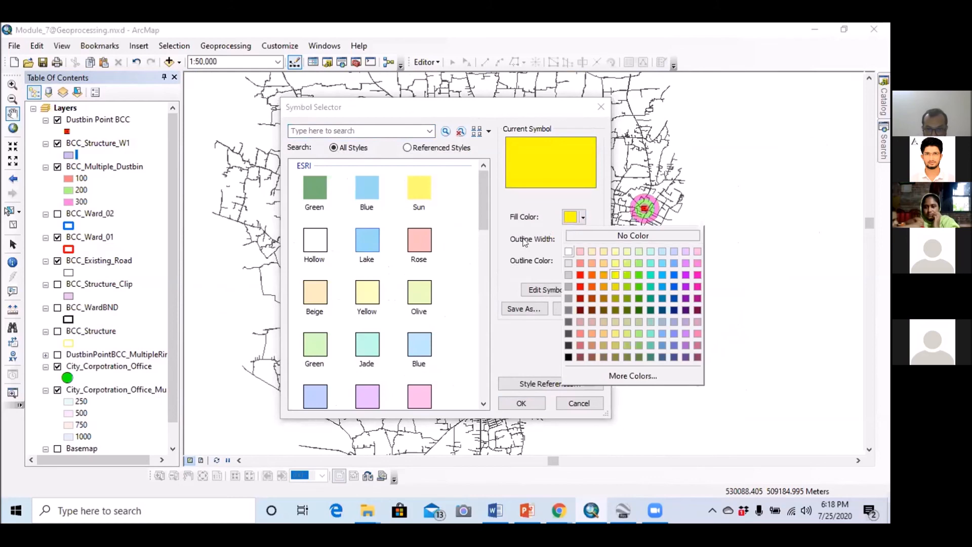
pyautogui.click(320, 241)
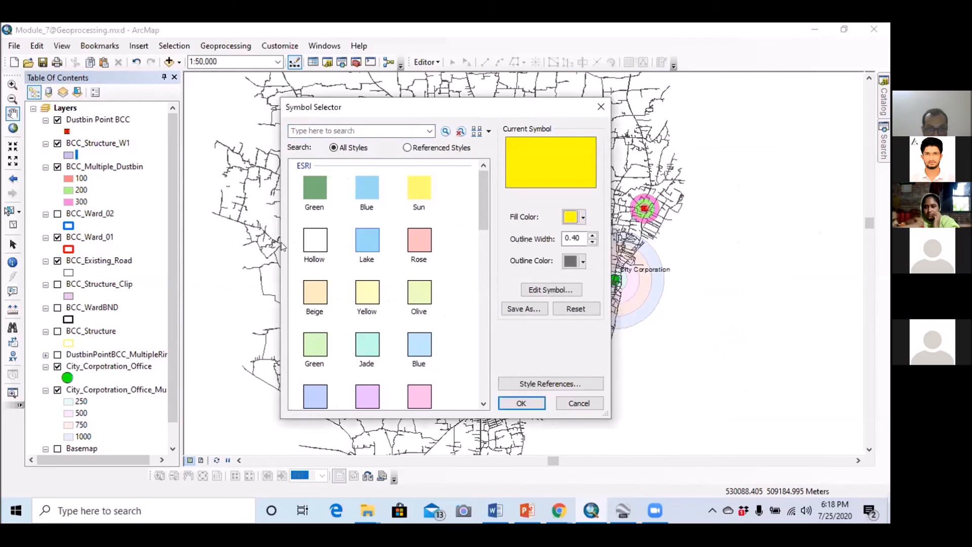
pyautogui.click(322, 243)
# Step: Give the BCC_Structure_W1 symbol a yellow outline with a width of 0.05 and apply it
pyautogui.click(583, 261)
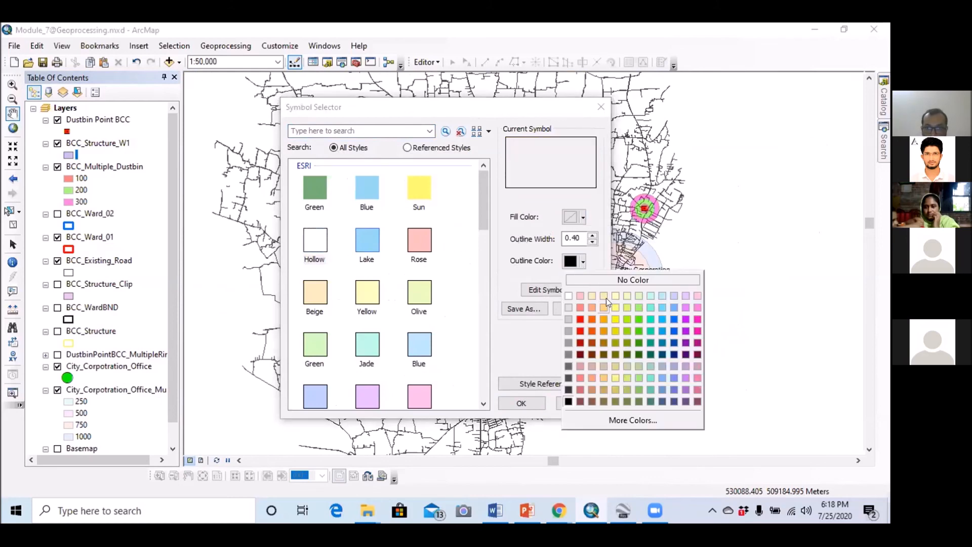
pyautogui.click(615, 318)
pyautogui.click(574, 237)
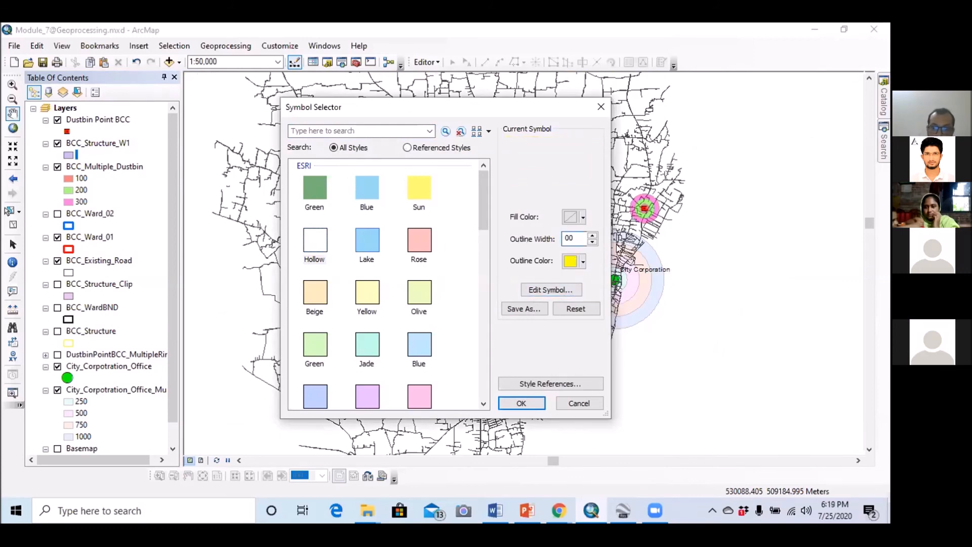
pyautogui.write('0')
pyautogui.write('5')
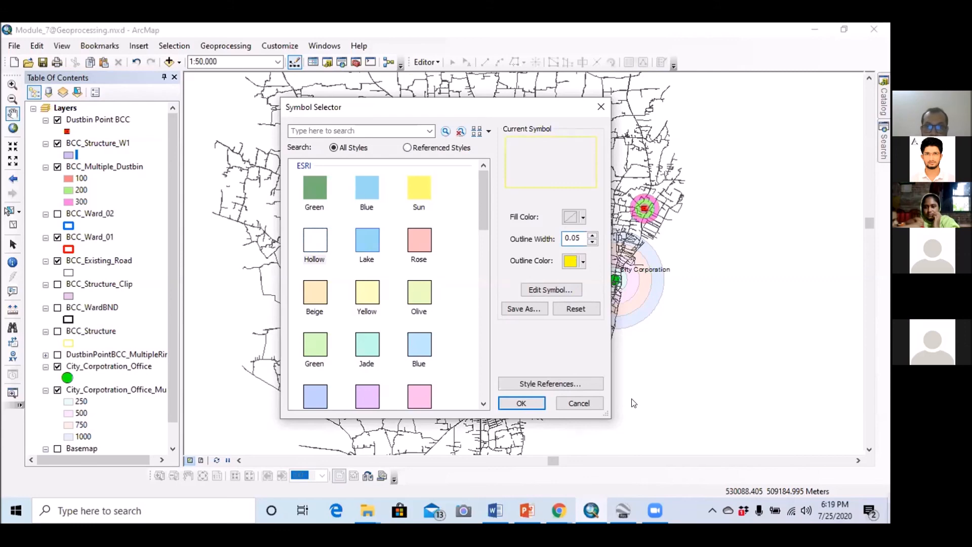
pyautogui.click(525, 401)
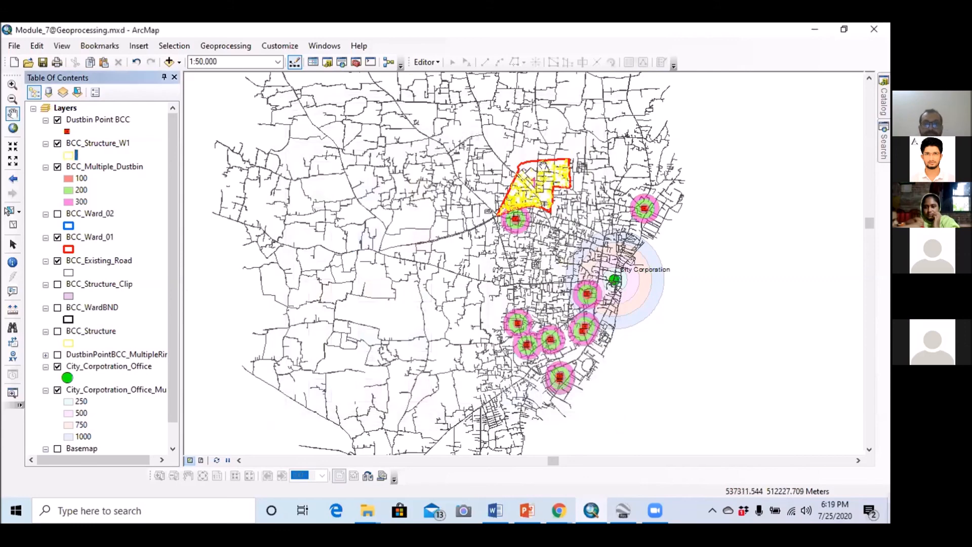
# Step: Examine the ward 1 structures, roads, dustbin buffers and office buffers together at several map scales
pyautogui.scroll(2, 543, 165)
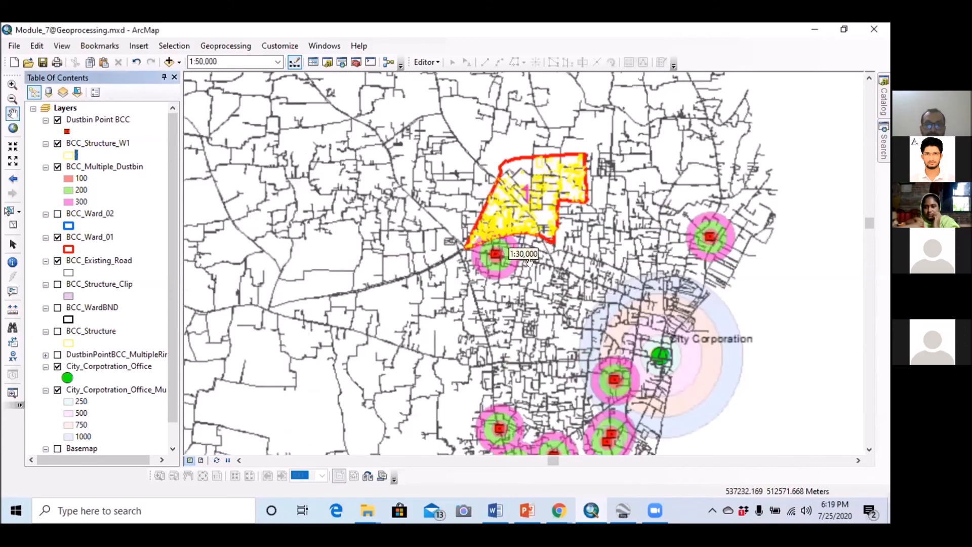
pyautogui.scroll(1, 551, 222)
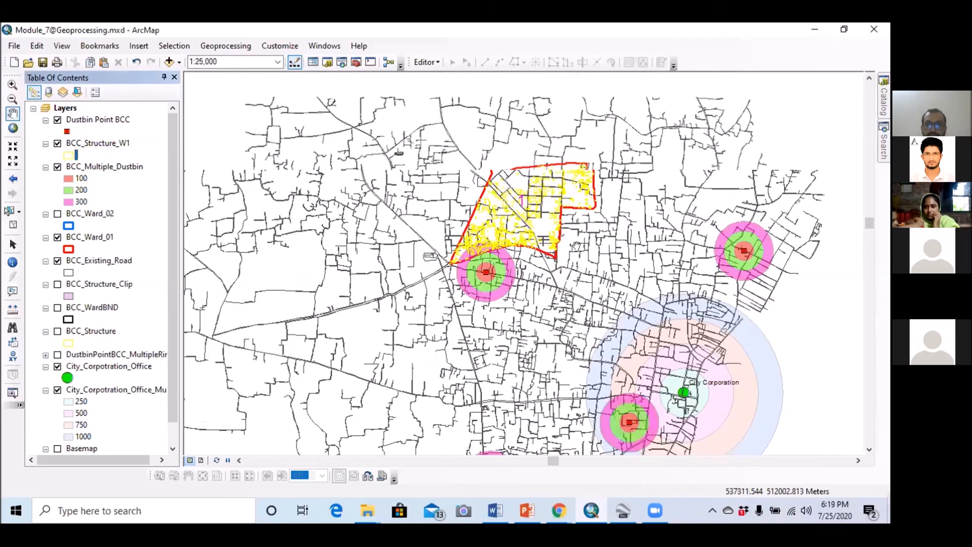
pyautogui.scroll(-2, 577, 246)
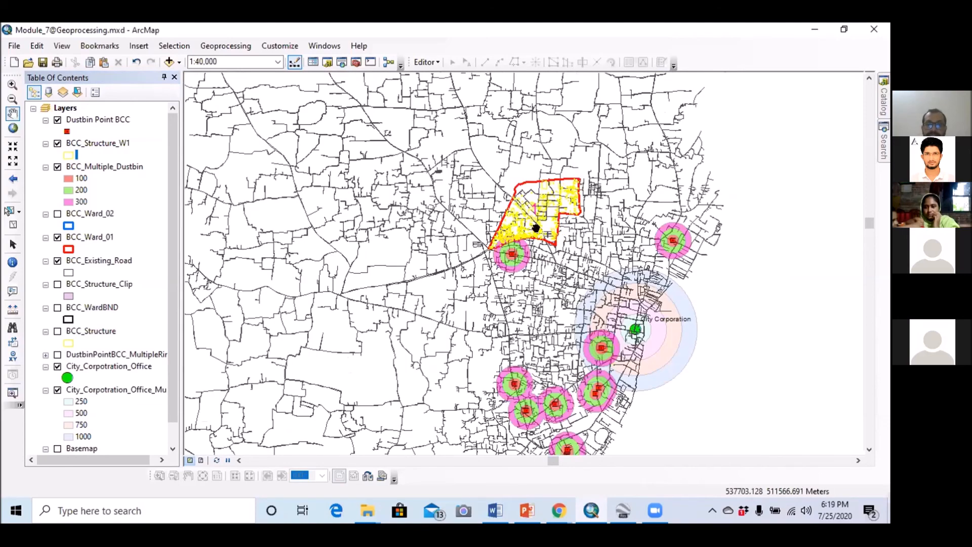
pyautogui.scroll(-1, 563, 223)
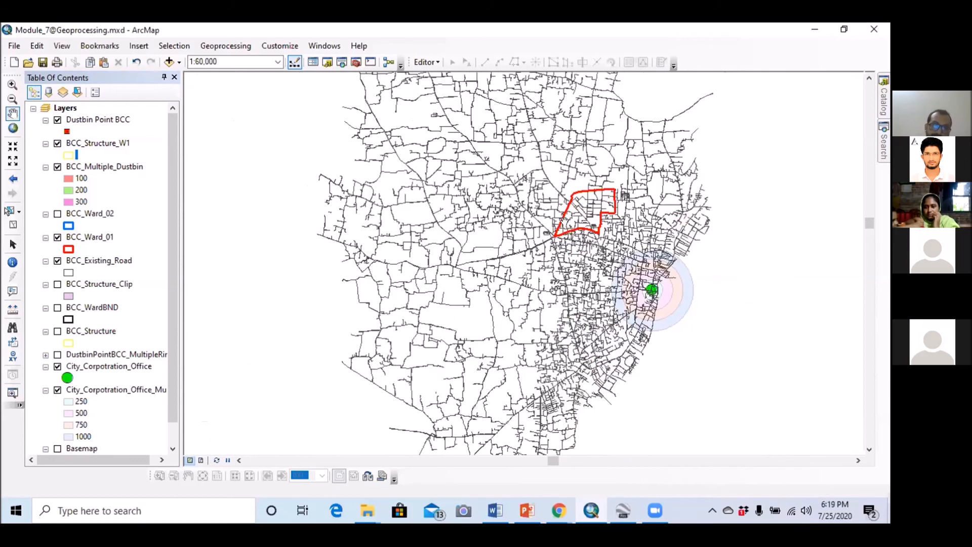
pyautogui.moveTo(573, 265); pyautogui.dragTo(567, 260)
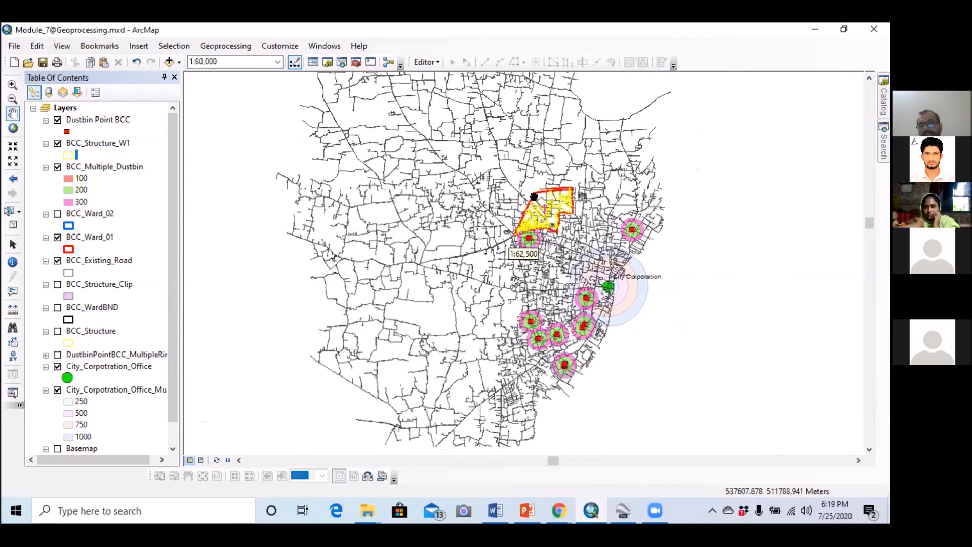
pyautogui.scroll(1, 561, 223)
pyautogui.scroll(1, 575, 203)
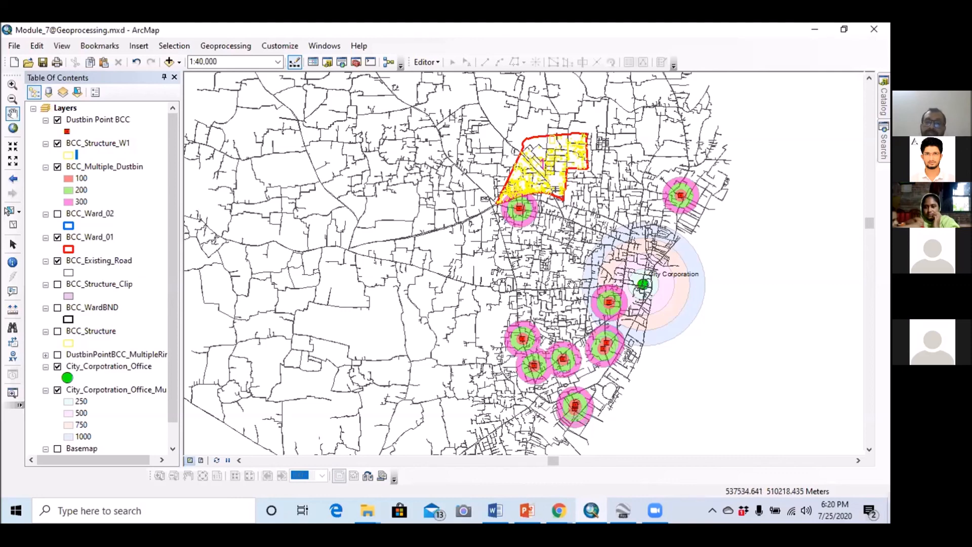
pyautogui.moveTo(573, 281); pyautogui.dragTo(573, 280)
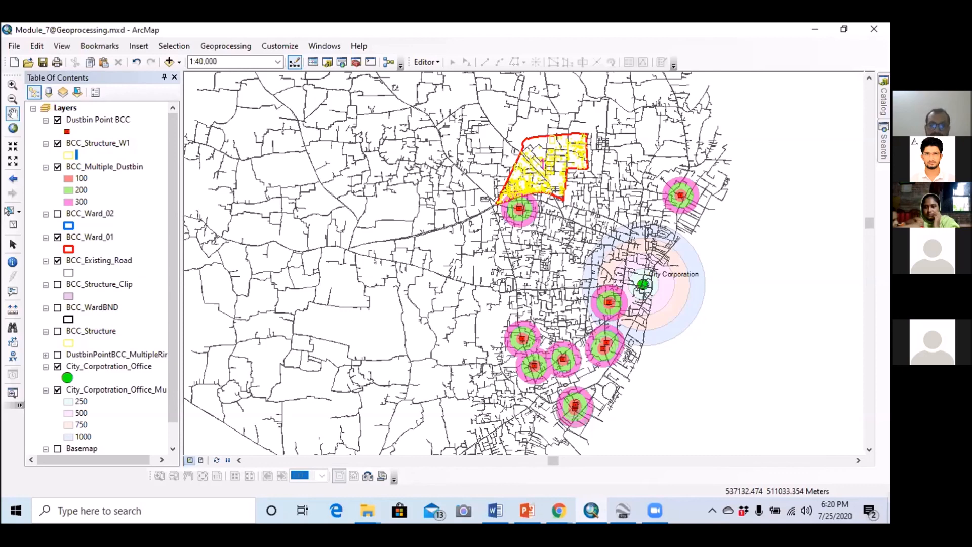
# Step: Switch to the Module 07 KML to Google Map& Geoprocessing document in Word and review its clip, buffer and Google Maps instructions
pyautogui.hotkey('alt', 'Tab')
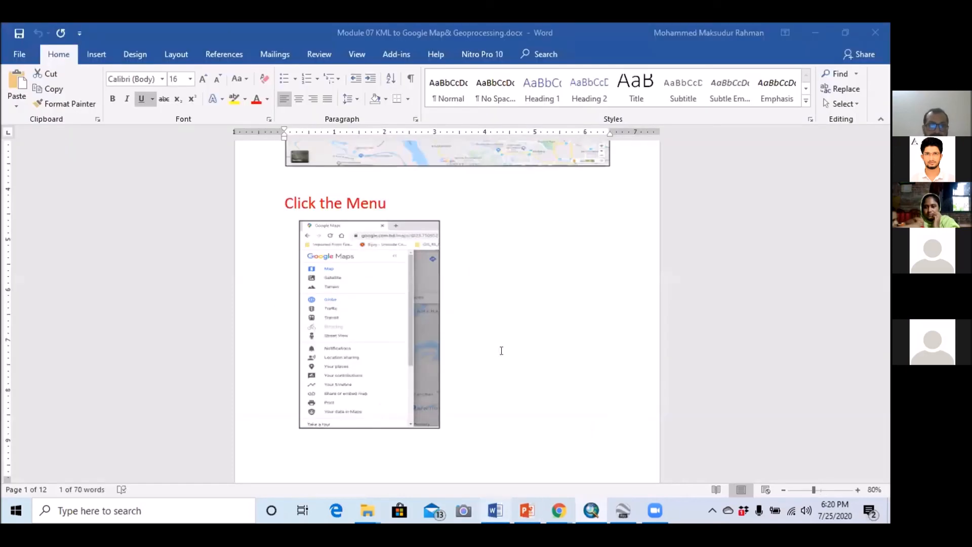
pyautogui.scroll(3, 402, 270)
pyautogui.scroll(-3, 416, 306)
pyautogui.scroll(-5, 416, 306)
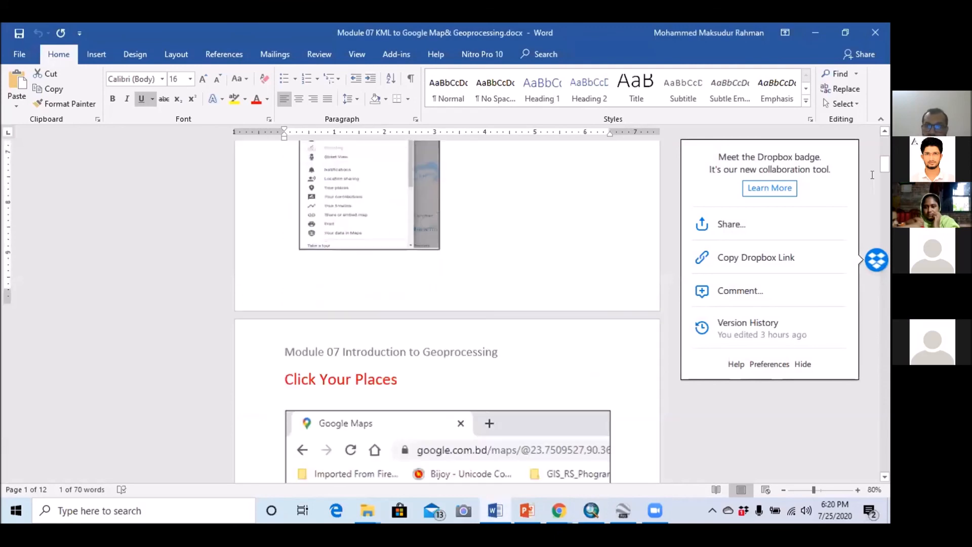
pyautogui.moveTo(885, 152); pyautogui.dragTo(888, 463)
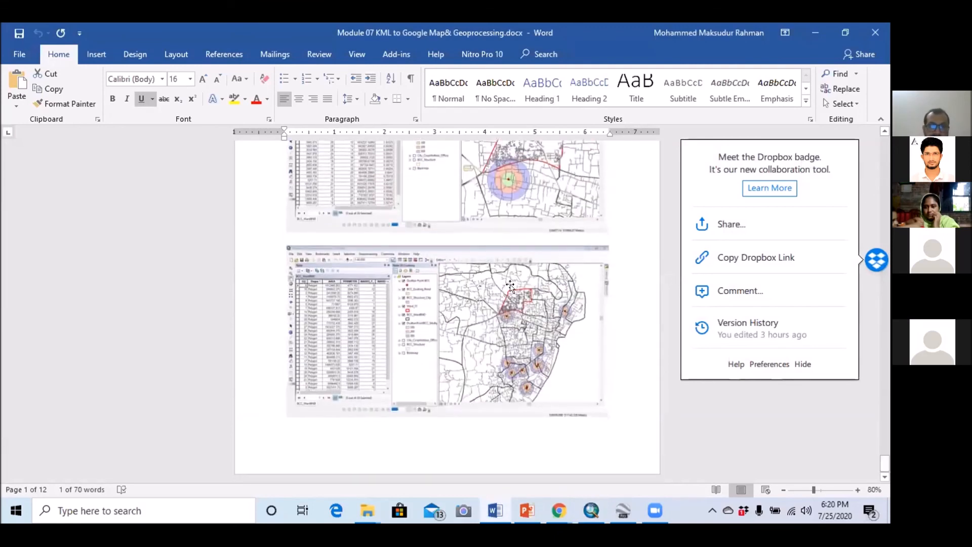
pyautogui.scroll(10, 487, 291)
pyautogui.scroll(20, 487, 290)
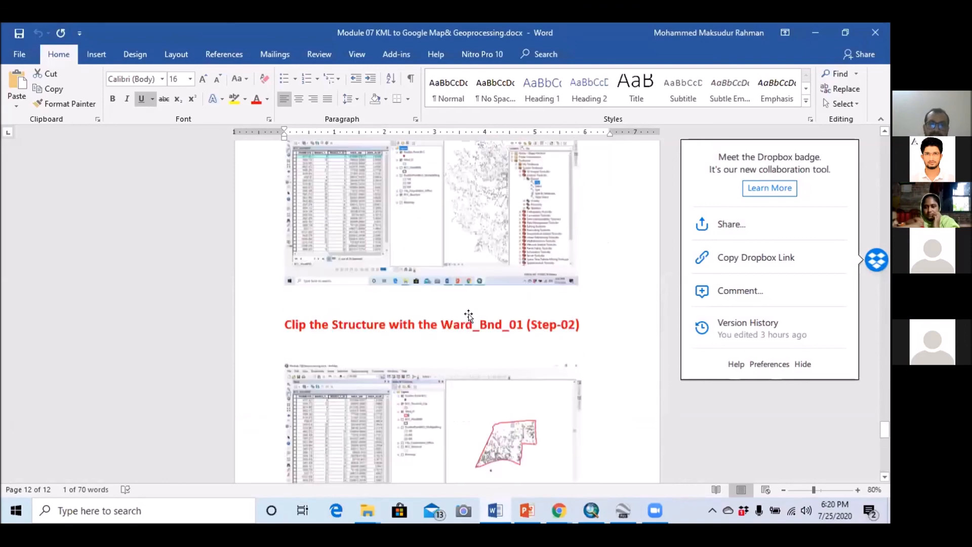
pyautogui.scroll(20, 465, 320)
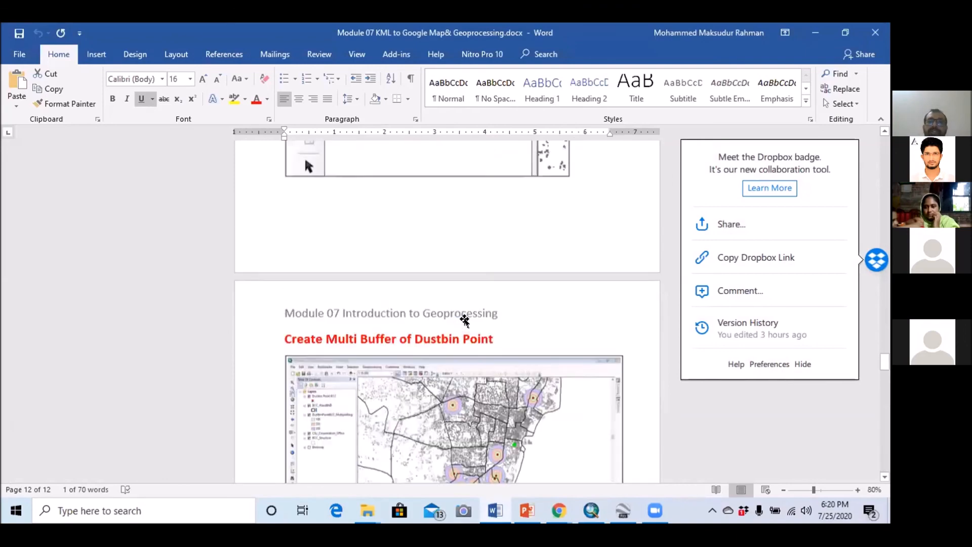
pyautogui.scroll(20, 466, 320)
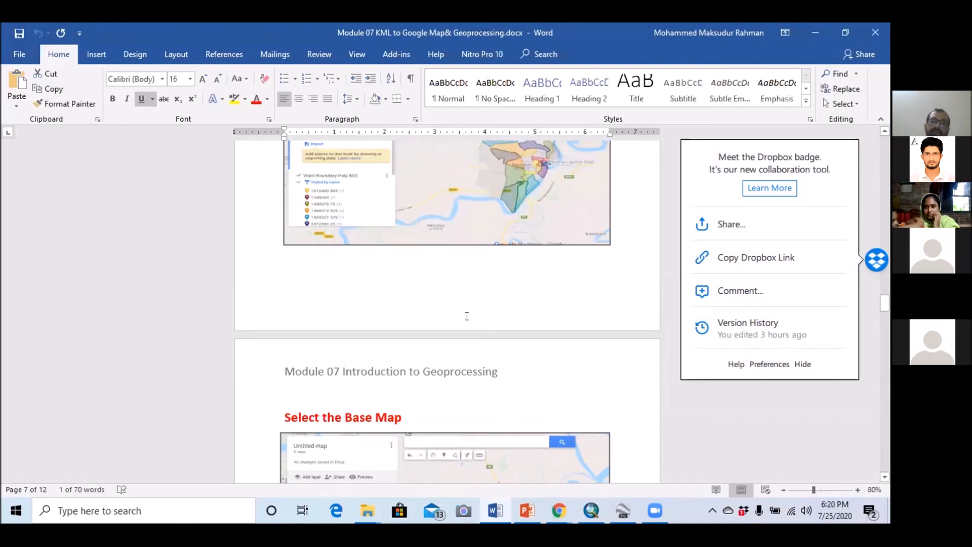
pyautogui.scroll(20, 476, 303)
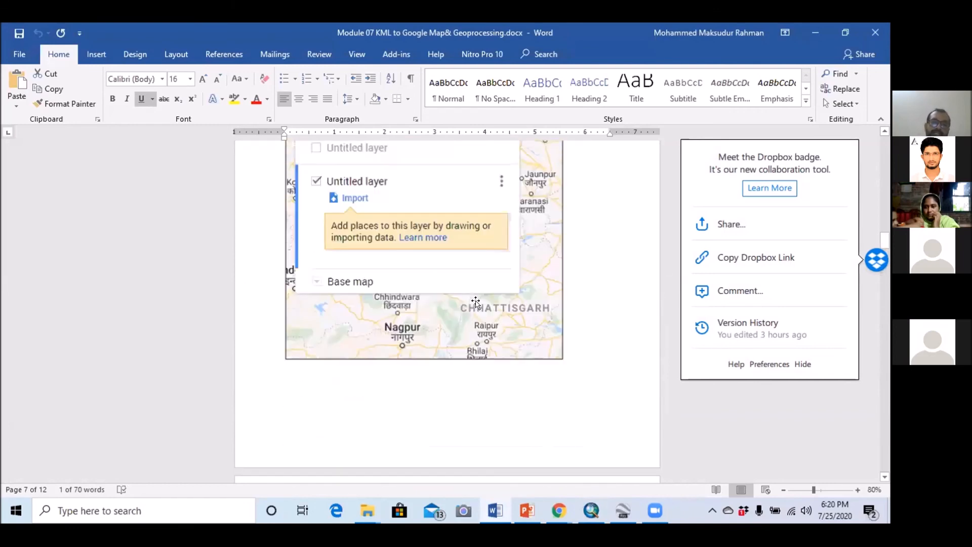
pyautogui.scroll(20, 470, 314)
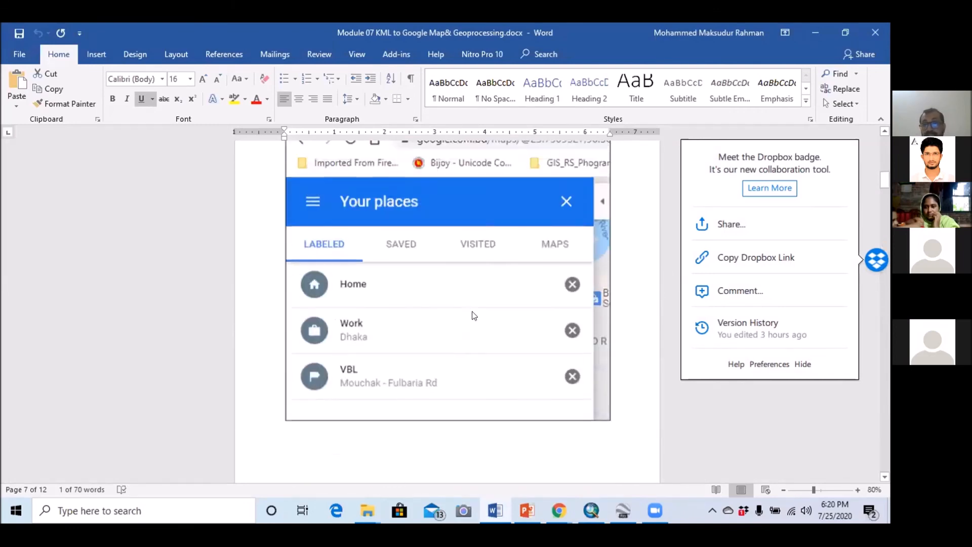